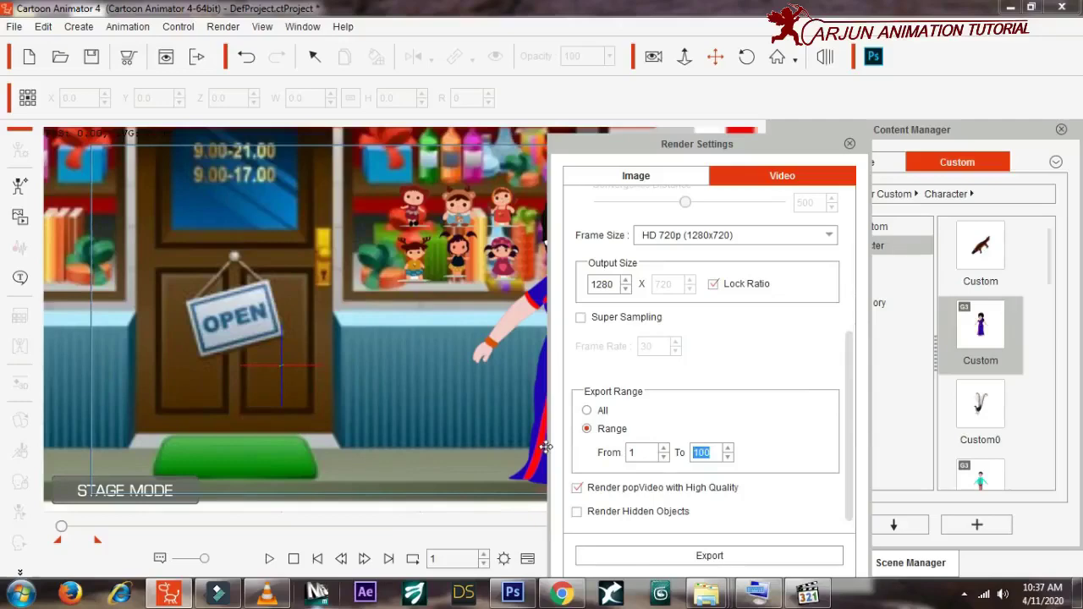
Export the 1280x720 video to the Desktop as a new file named 'v 2'
{"action": "left_click", "coordinate": [754, 555]}
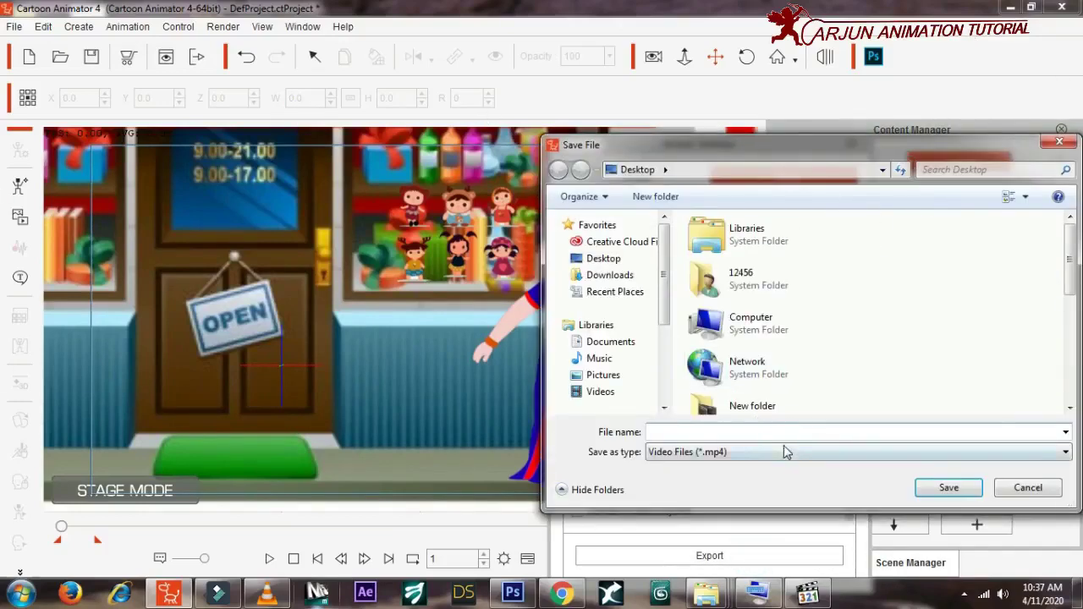
{"action": "left_click", "coordinate": [778, 433]}
{"action": "left_click_drag", "start_coordinate": [1069, 262], "coordinate": [1067, 365]}
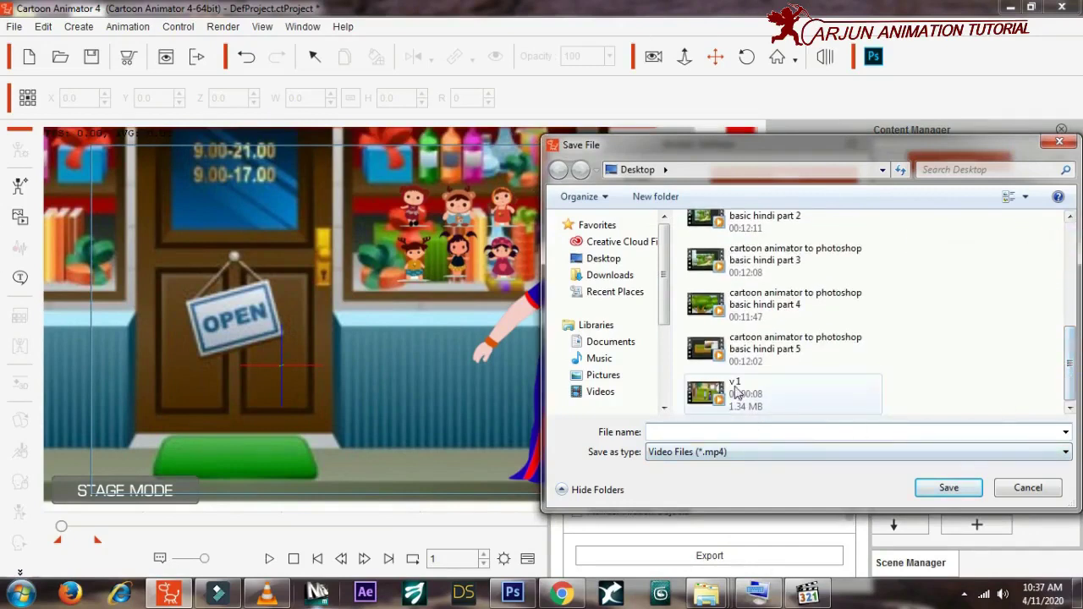
{"action": "left_click", "coordinate": [741, 390]}
{"action": "left_click", "coordinate": [722, 440]}
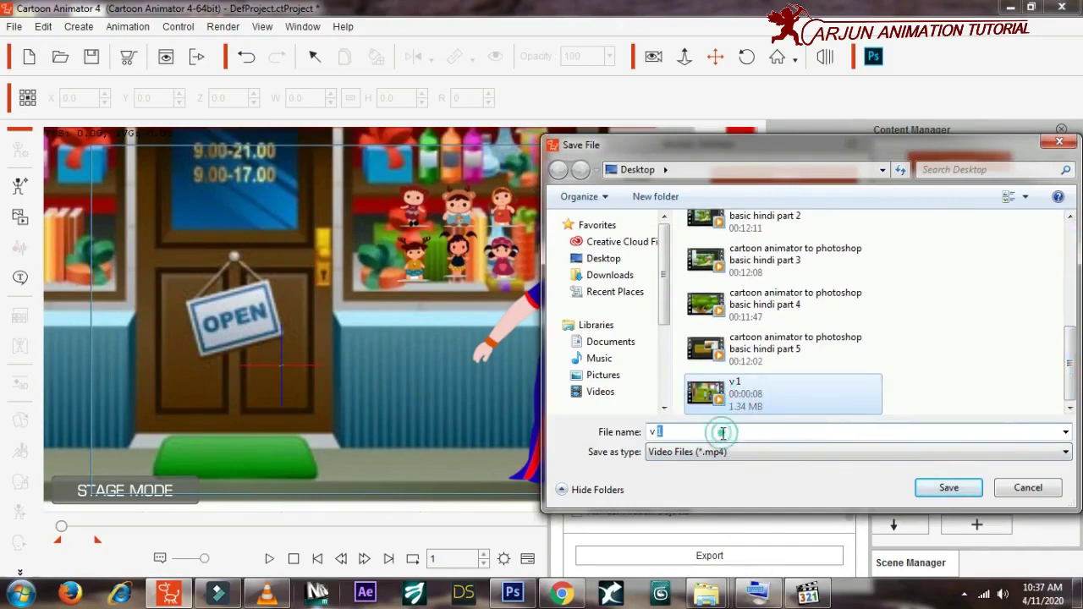
{"action": "left_click", "coordinate": [722, 433]}
{"action": "key", "text": "BackSpace"}
{"action": "type", "text": "2"}
{"action": "left_click", "coordinate": [924, 488]}
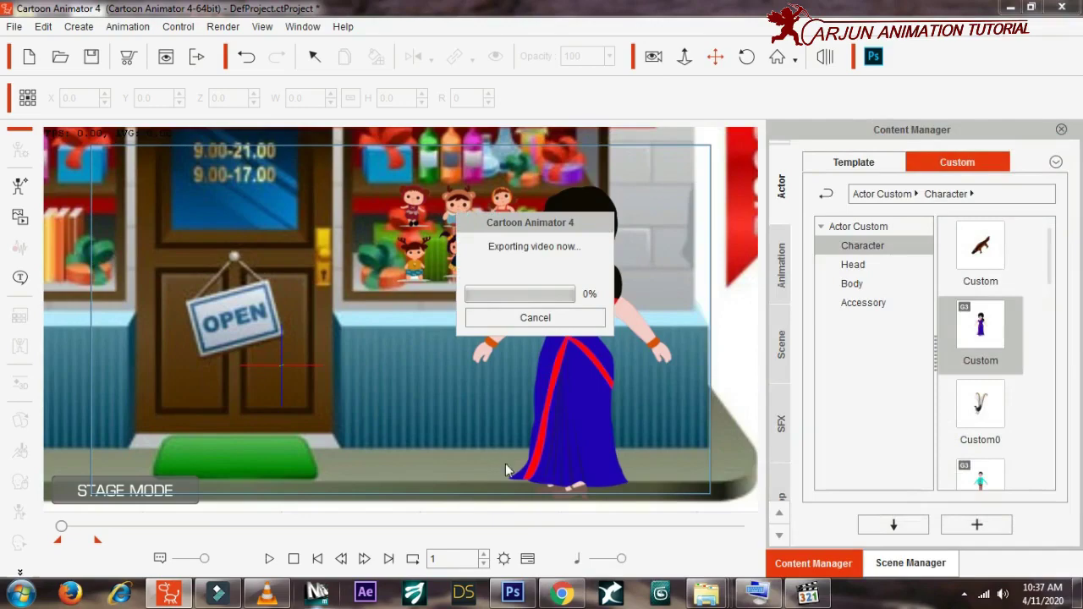
{"action": "left_click", "coordinate": [267, 593]}
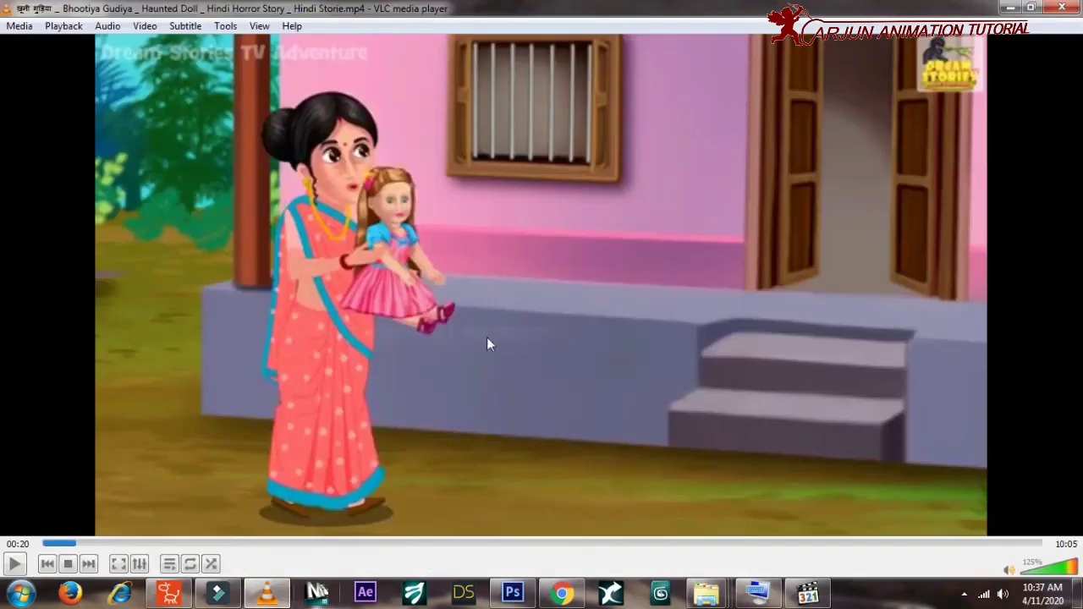
{"action": "left_click", "coordinate": [64, 543]}
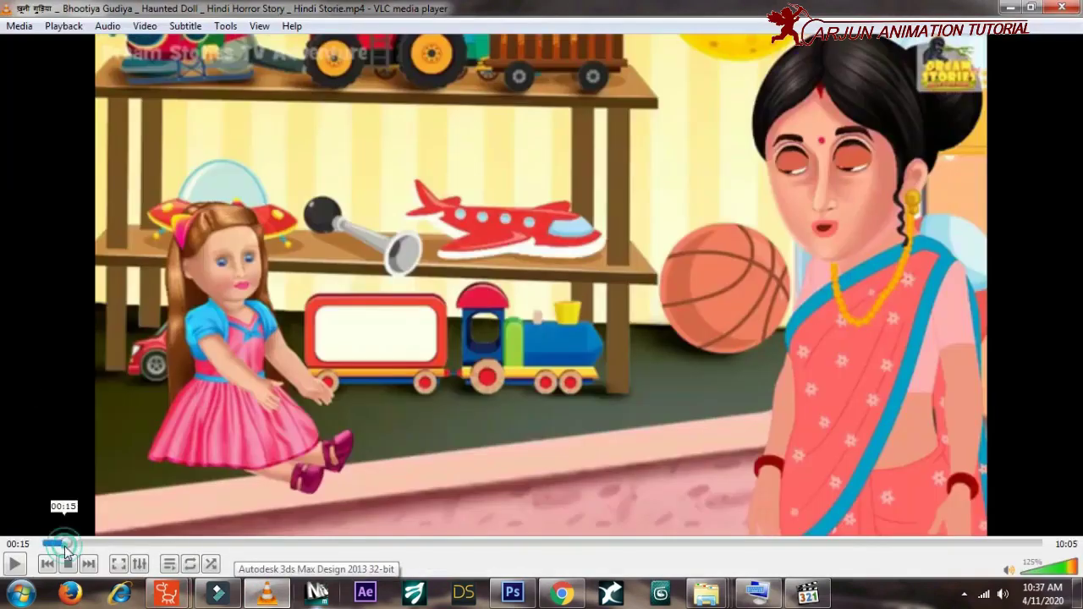
{"action": "key", "text": "space"}
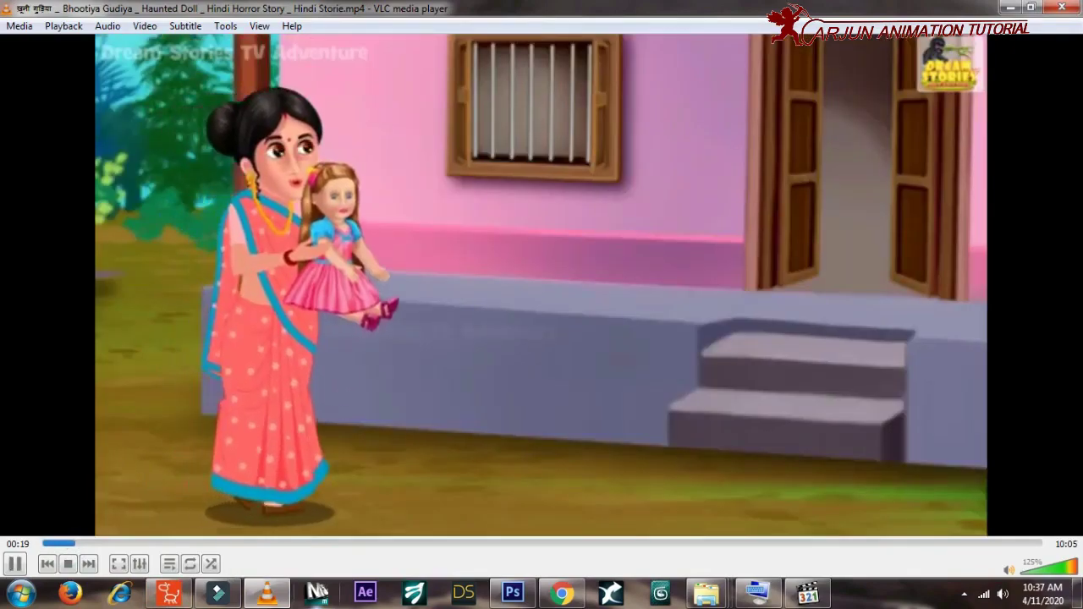
{"action": "key", "text": "space"}
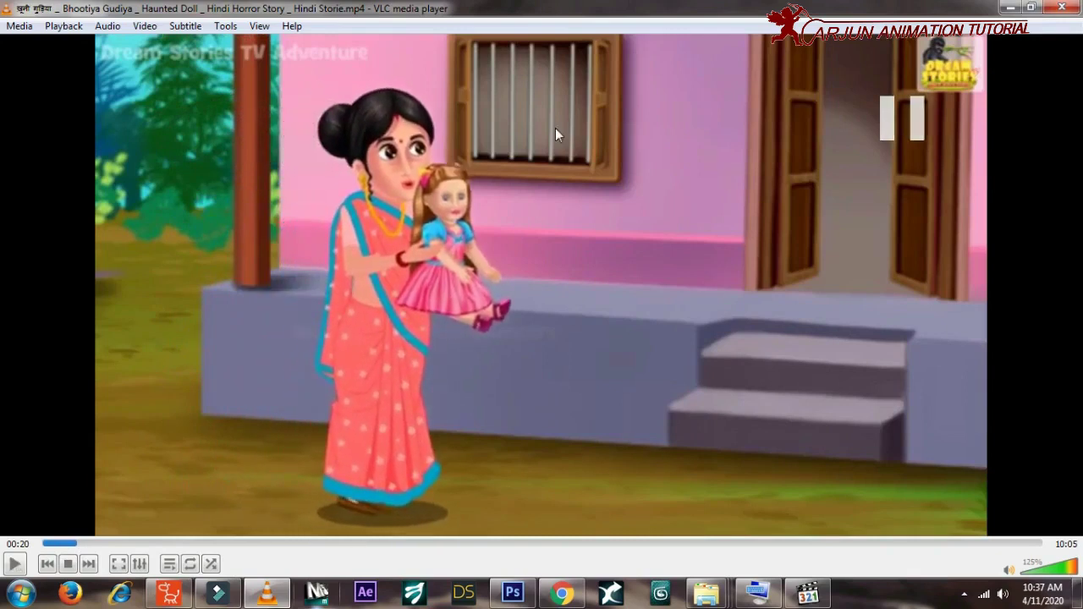
{"action": "left_click", "coordinate": [1012, 8]}
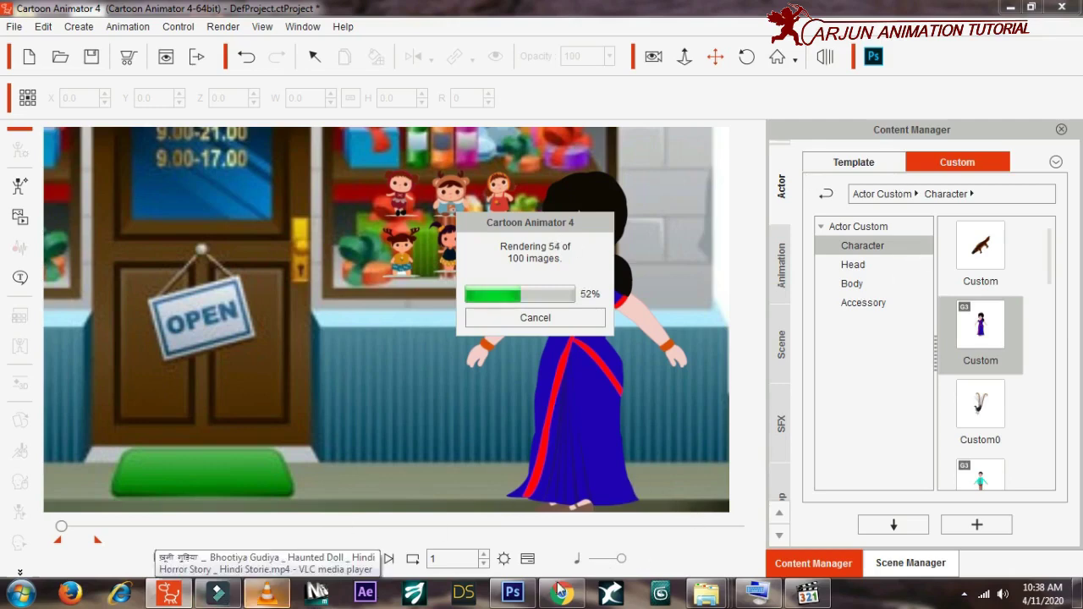
Switch to Photoshop, which shows the doll characters image
{"action": "left_click", "coordinate": [514, 595]}
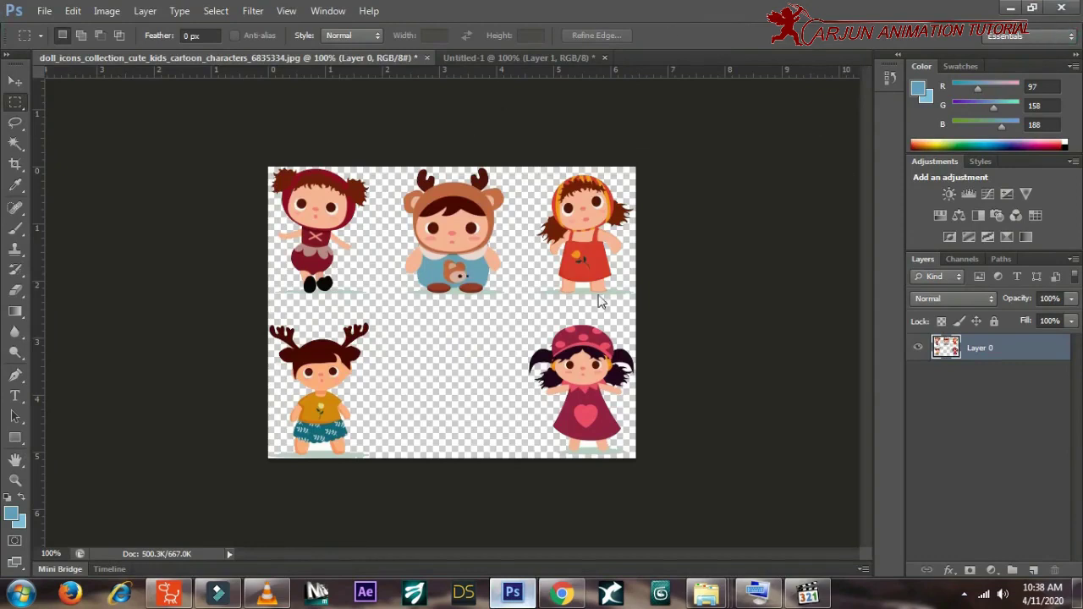
Quit Photoshop without saving Untitled-1 or the doll icons JPG
{"action": "left_click", "coordinate": [1061, 8]}
{"action": "left_click", "coordinate": [545, 234]}
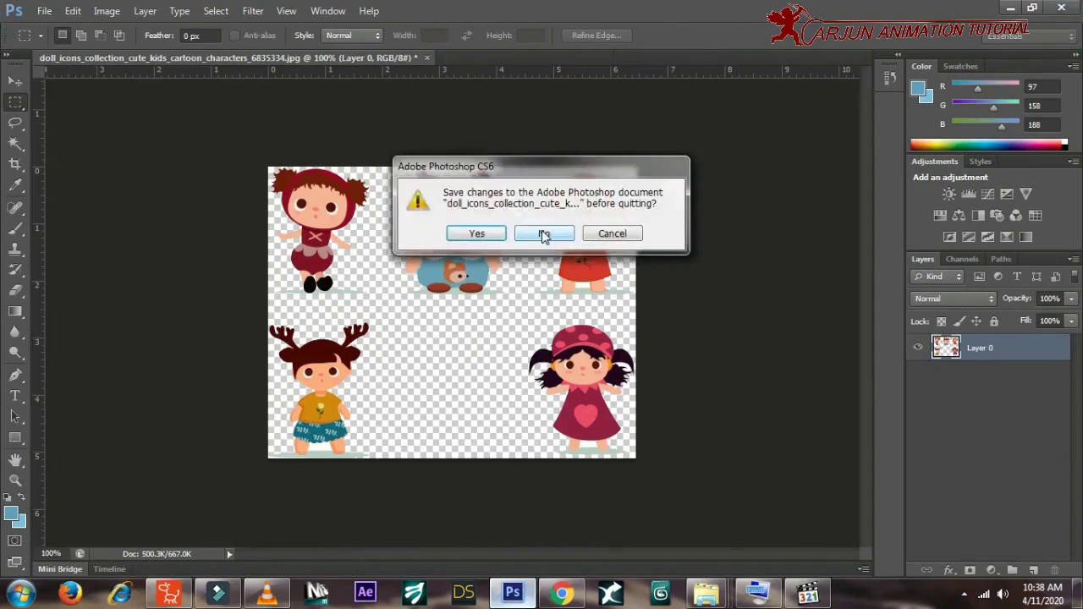
{"action": "left_click", "coordinate": [544, 235]}
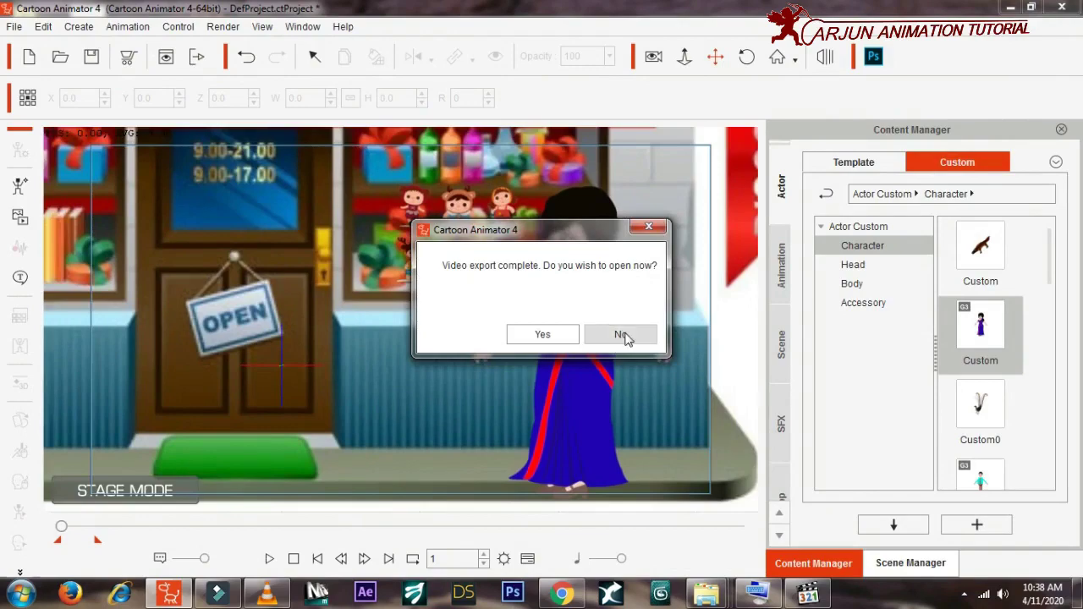
Skip opening the v2 video, close Render Settings, and start a new project without saving
{"action": "left_click", "coordinate": [648, 227]}
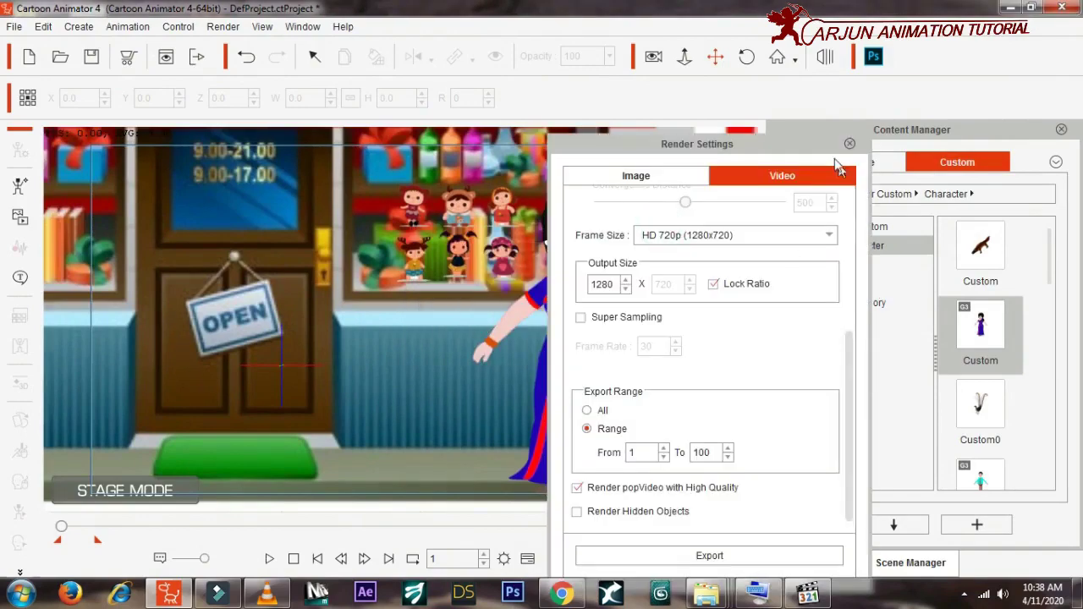
{"action": "left_click", "coordinate": [849, 144]}
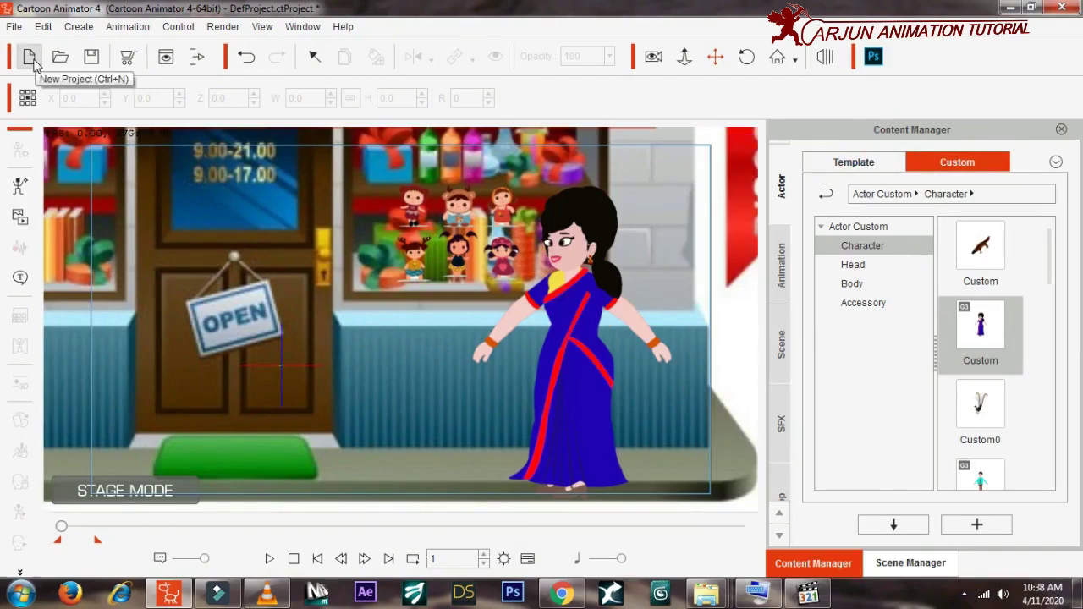
{"action": "left_click", "coordinate": [33, 66]}
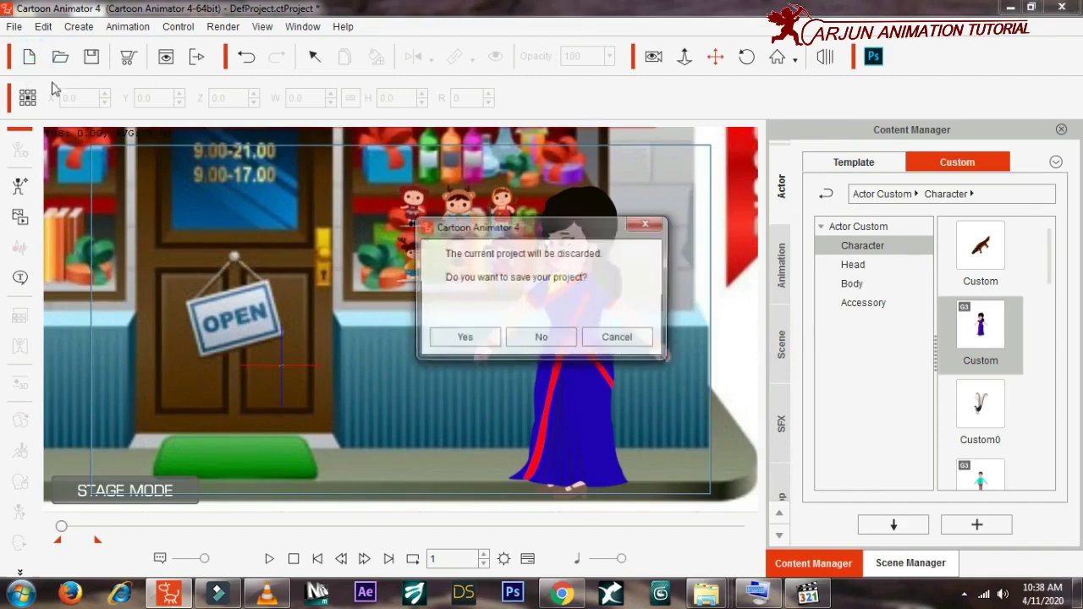
{"action": "left_click", "coordinate": [543, 339]}
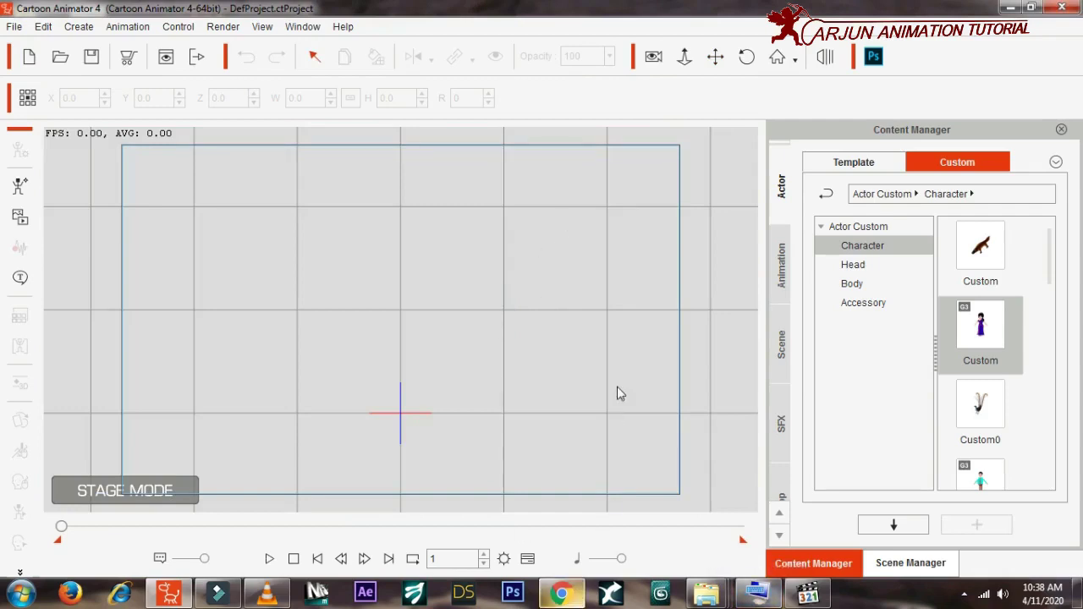
Minimise Cartoon Animator and Chrome so the Windows desktop is visible
{"action": "left_click", "coordinate": [1010, 8]}
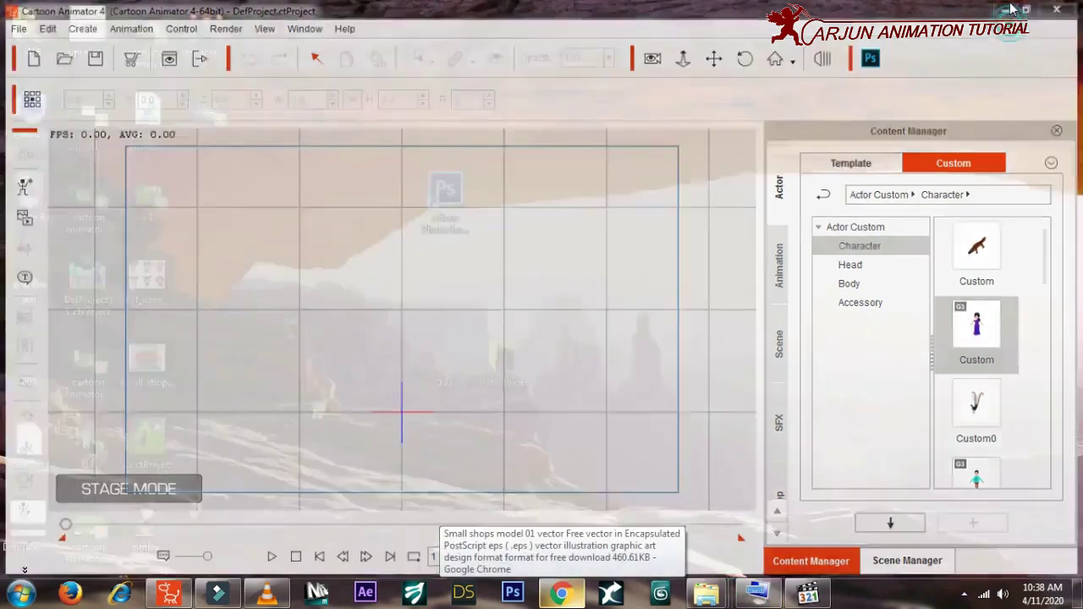
{"action": "left_click", "coordinate": [560, 592]}
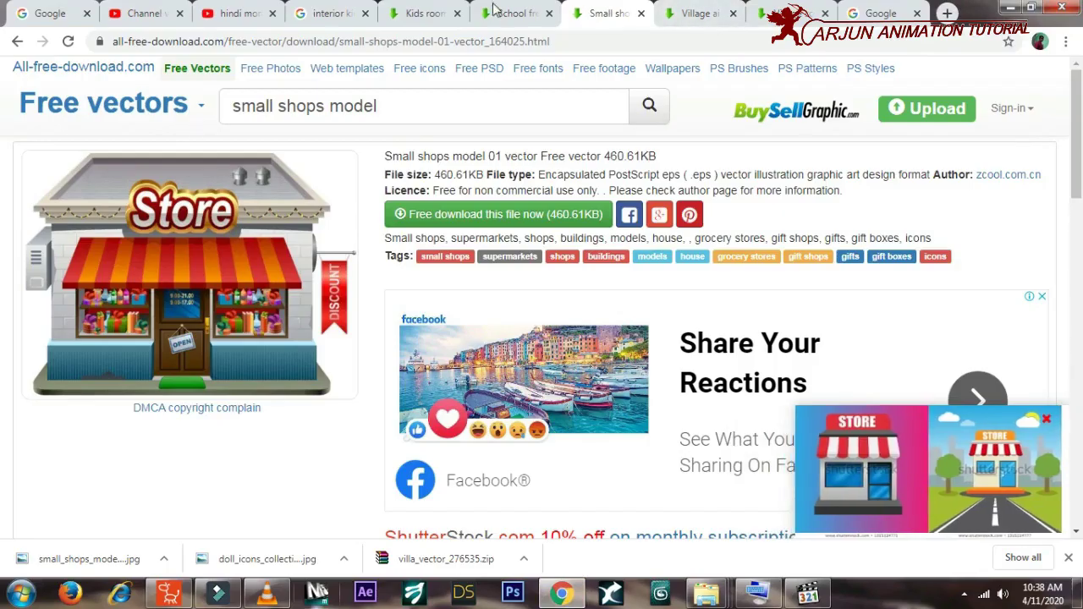
{"action": "left_click", "coordinate": [1009, 7]}
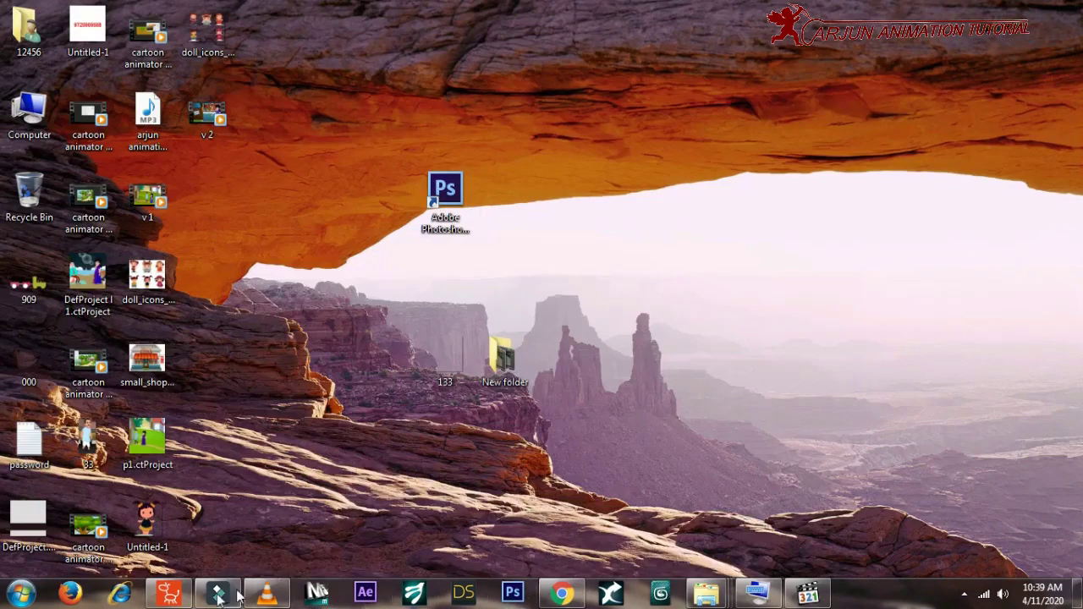
Load the recent project p1.ctProject, bringing VLC forward while it loads
{"action": "left_click", "coordinate": [169, 592]}
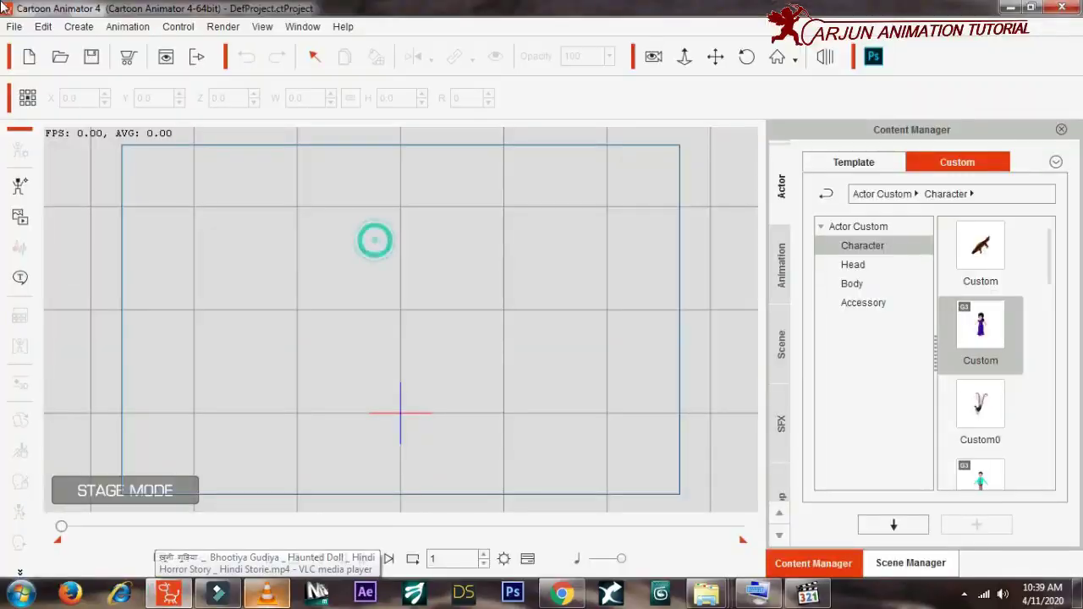
{"action": "left_click", "coordinate": [12, 28]}
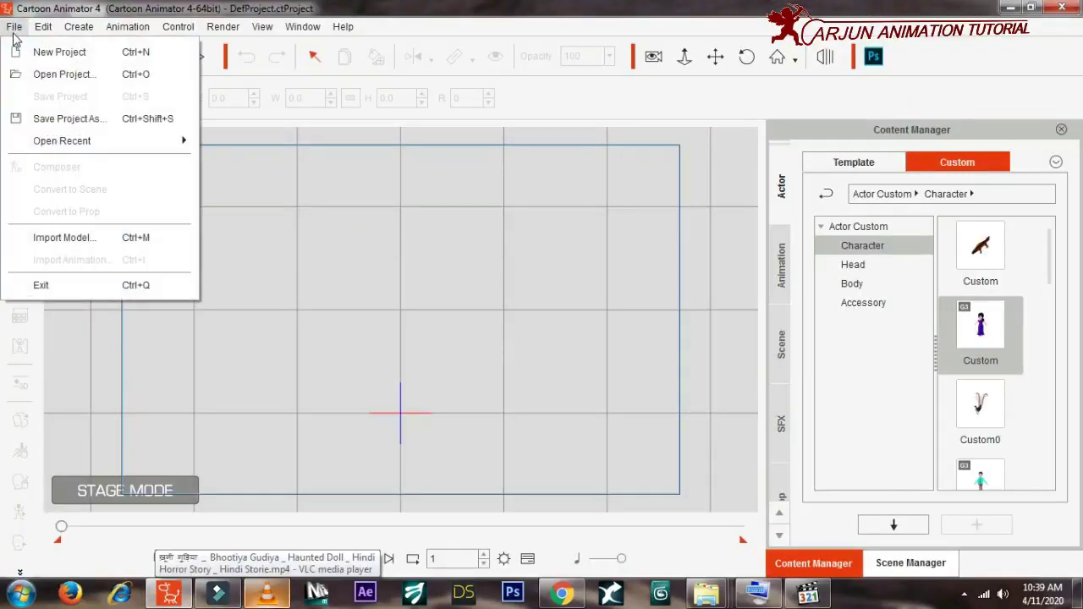
{"action": "left_click", "coordinate": [14, 26]}
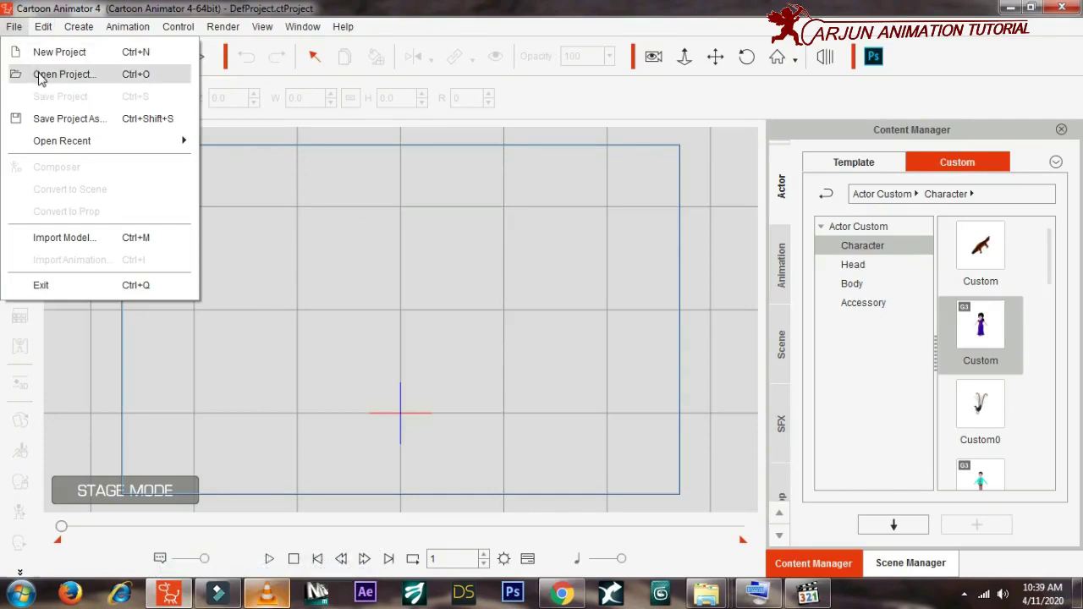
{"action": "mouse_move", "coordinate": [62, 141]}
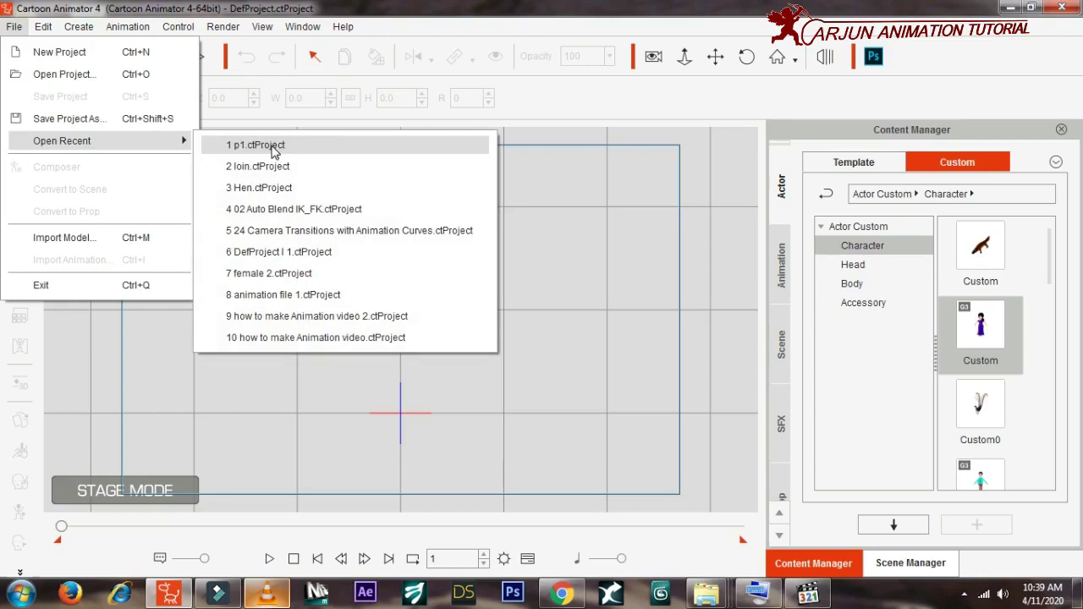
{"action": "left_click", "coordinate": [274, 148]}
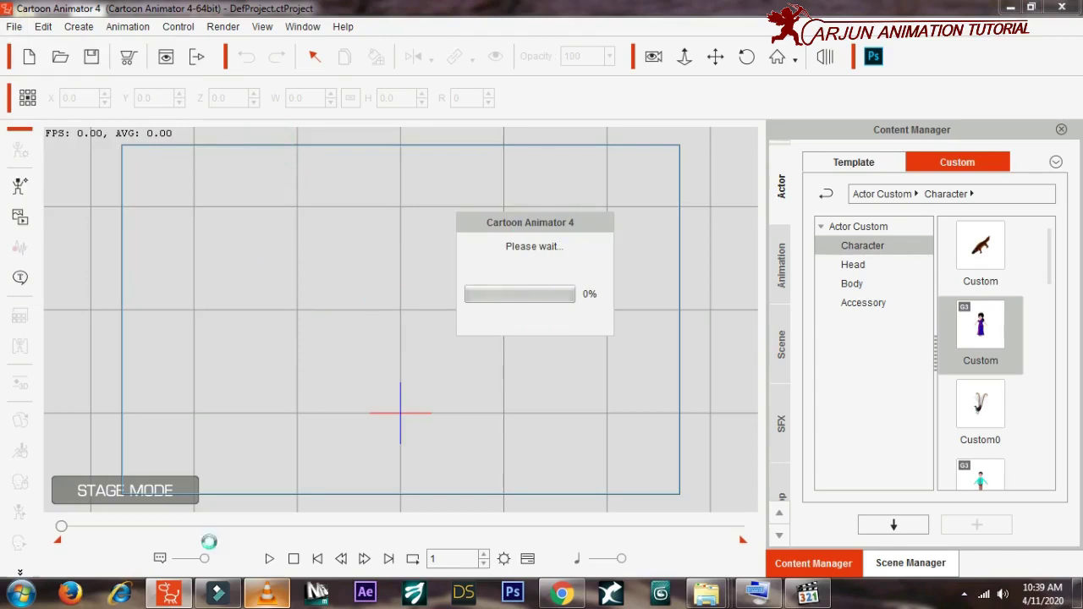
{"action": "left_click", "coordinate": [266, 593]}
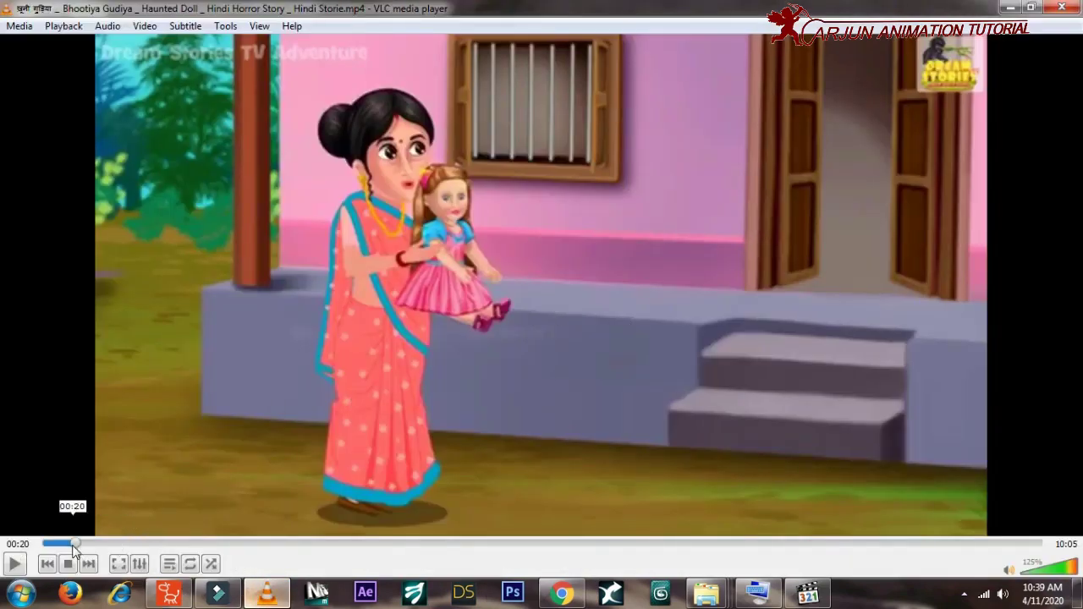
Replay the doll video from 00:18 to about 00:22, then minimise VLC
{"action": "left_click", "coordinate": [70, 543]}
{"action": "key", "text": "space"}
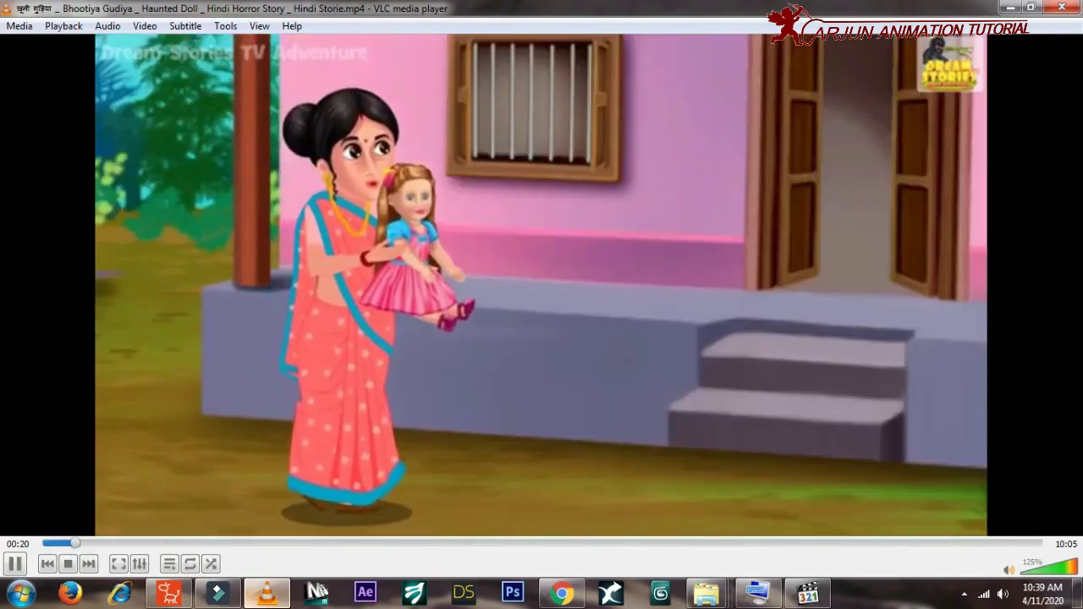
{"action": "key", "text": "space"}
{"action": "key", "text": "space"}
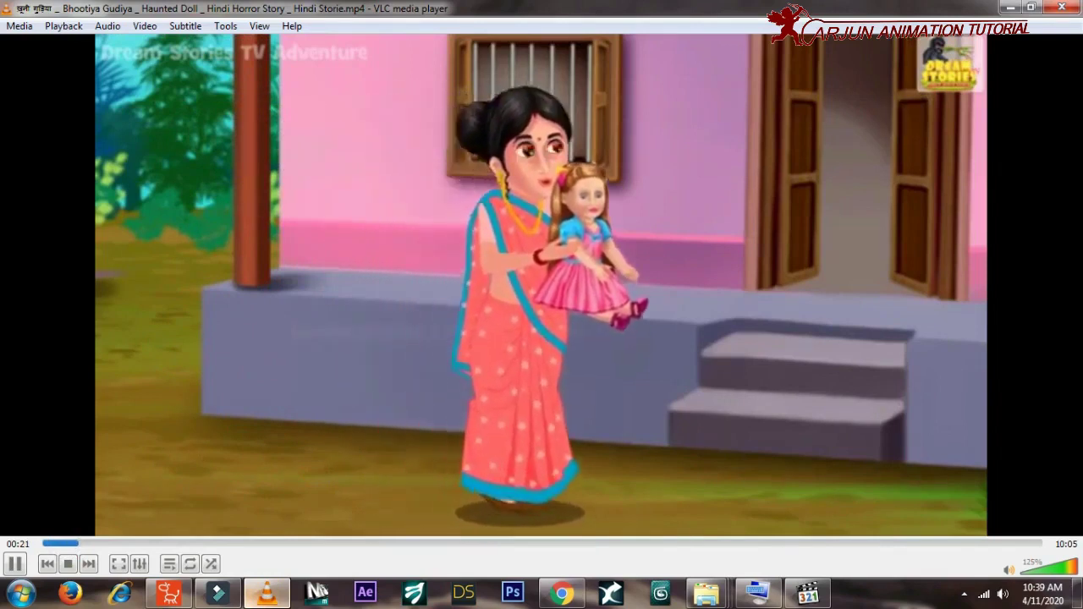
{"action": "key", "text": "space"}
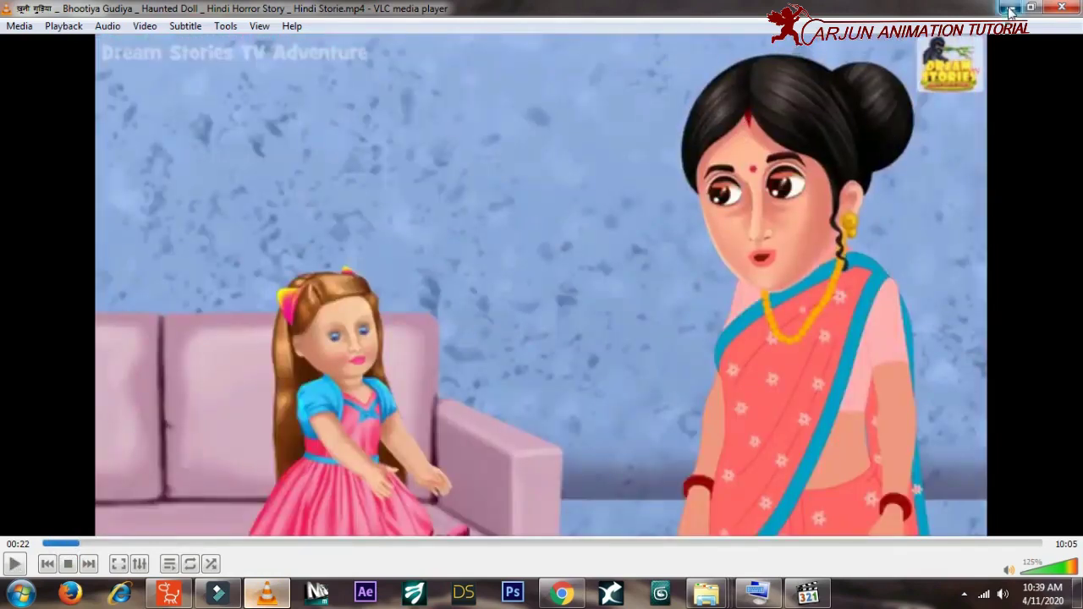
{"action": "left_click", "coordinate": [1009, 7]}
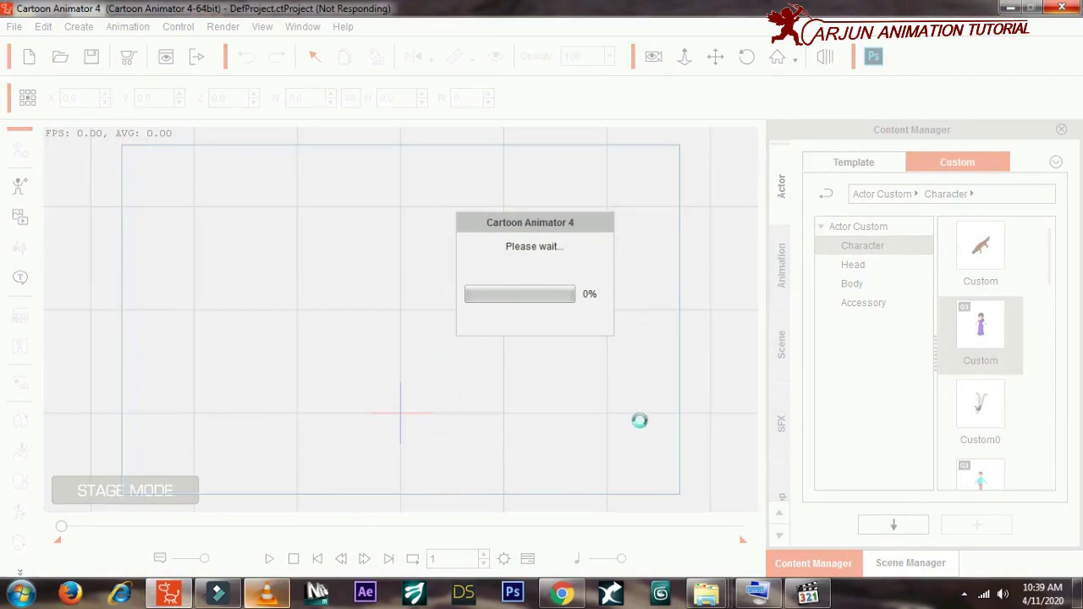
Browse the small shops model page and its related vector thumbnails in Chrome
{"action": "left_click", "coordinate": [565, 596]}
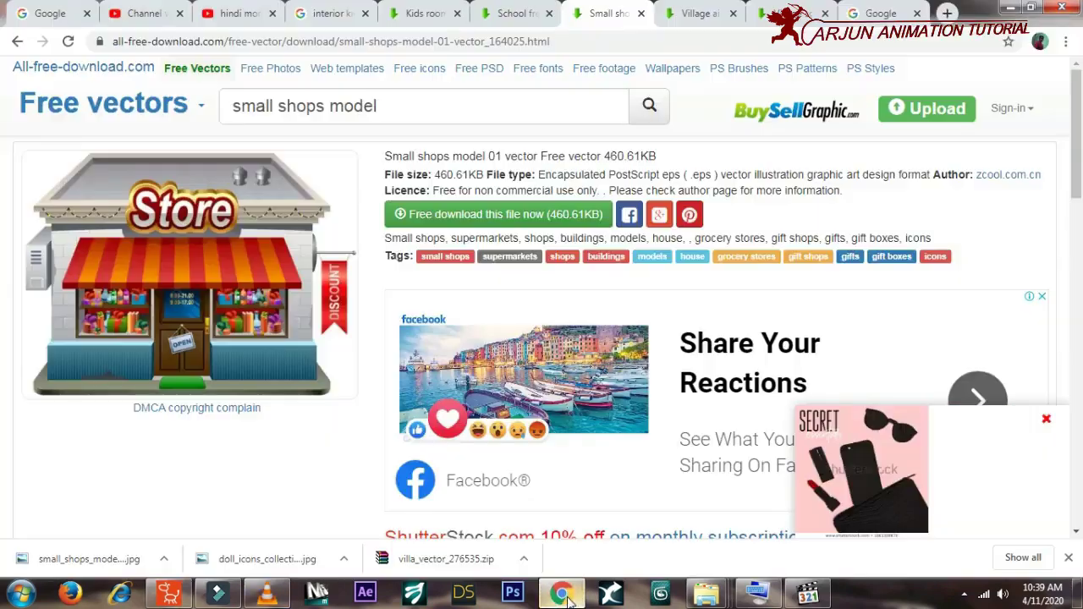
{"action": "left_click", "coordinate": [567, 596]}
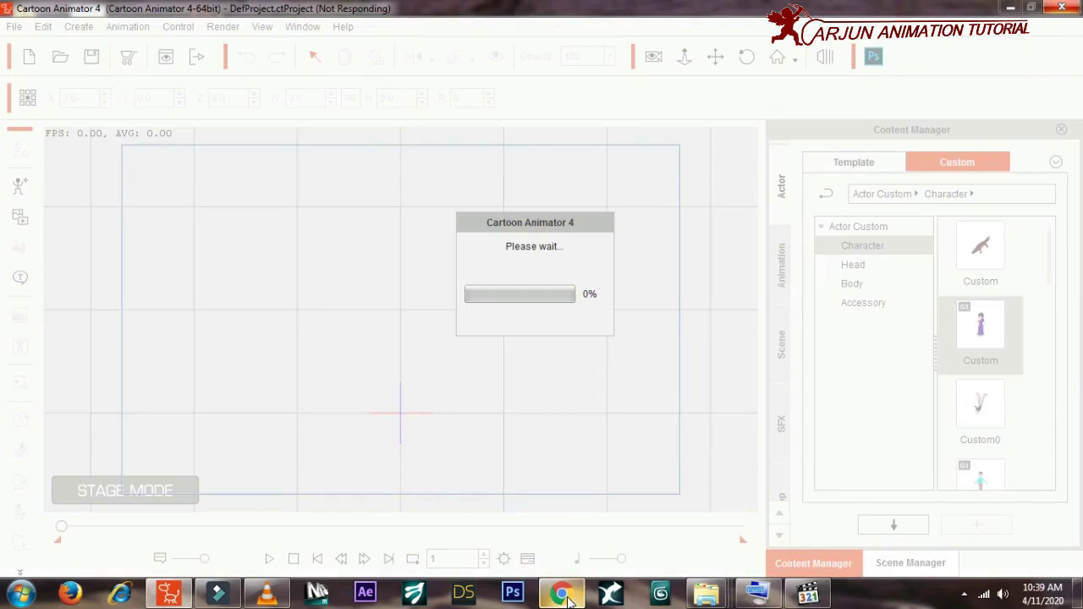
{"action": "left_click", "coordinate": [567, 597]}
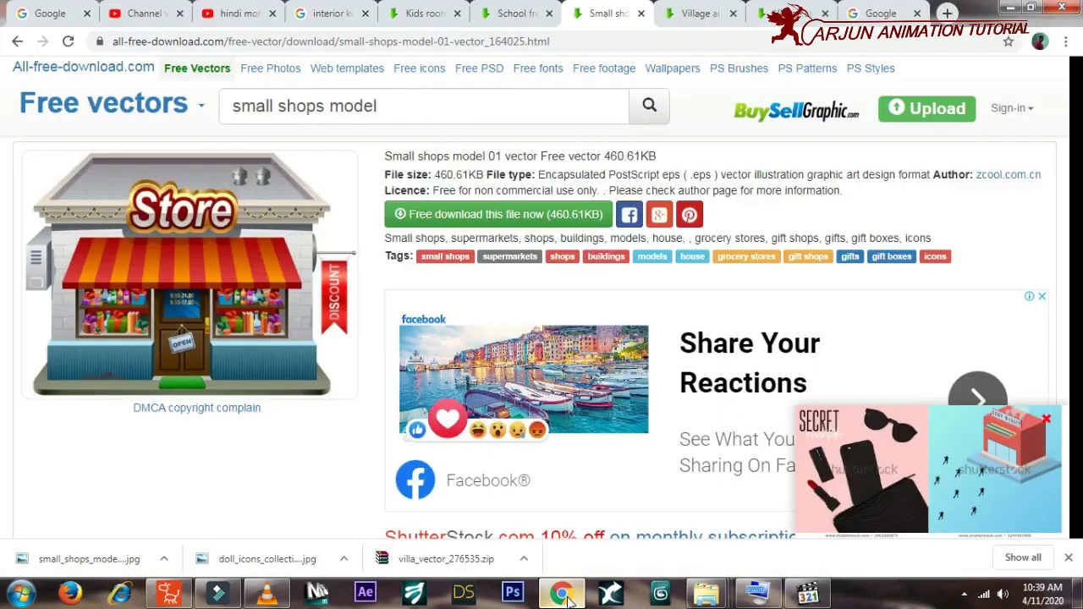
{"action": "scroll", "coordinate": [567, 329], "scroll_direction": "down", "scroll_amount": 4}
{"action": "scroll", "coordinate": [566, 328], "scroll_direction": "down", "scroll_amount": 5}
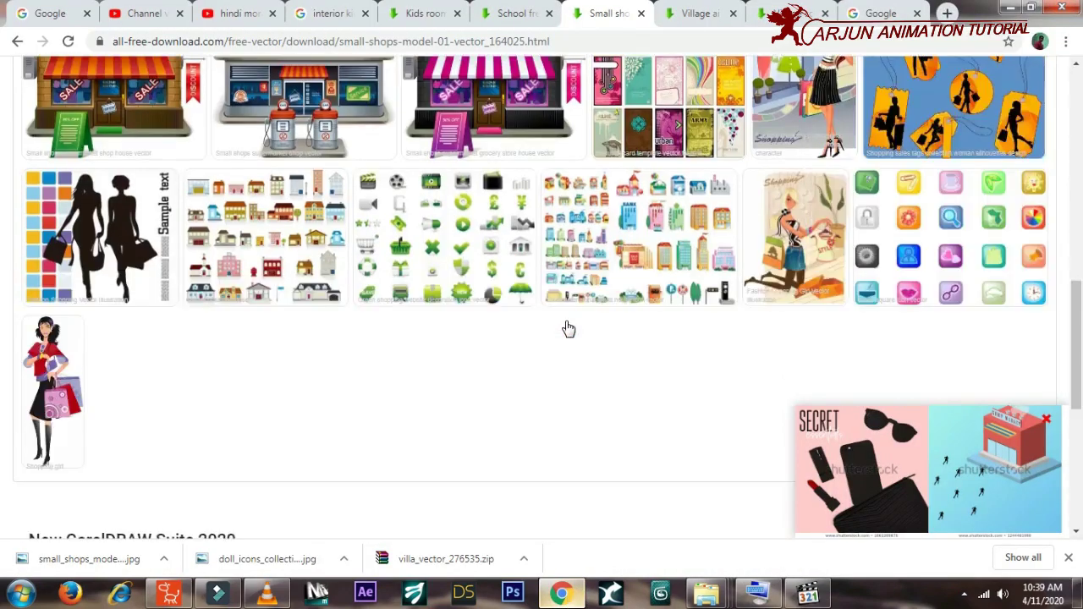
{"action": "scroll", "coordinate": [566, 329], "scroll_direction": "up", "scroll_amount": 3}
{"action": "scroll", "coordinate": [567, 329], "scroll_direction": "down", "scroll_amount": 3}
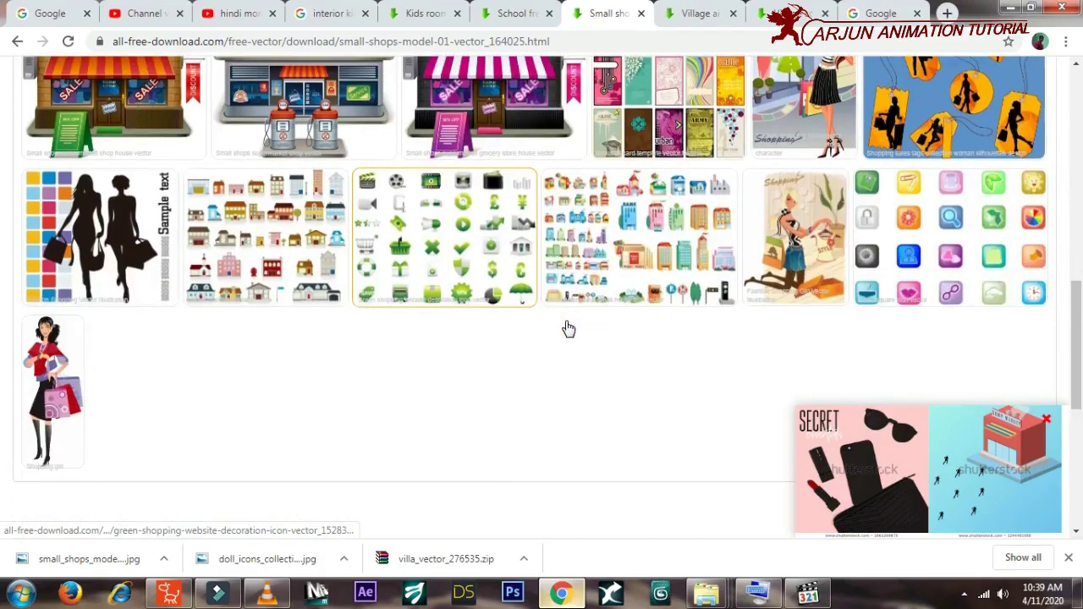
{"action": "scroll", "coordinate": [835, 271], "scroll_direction": "down", "scroll_amount": 5}
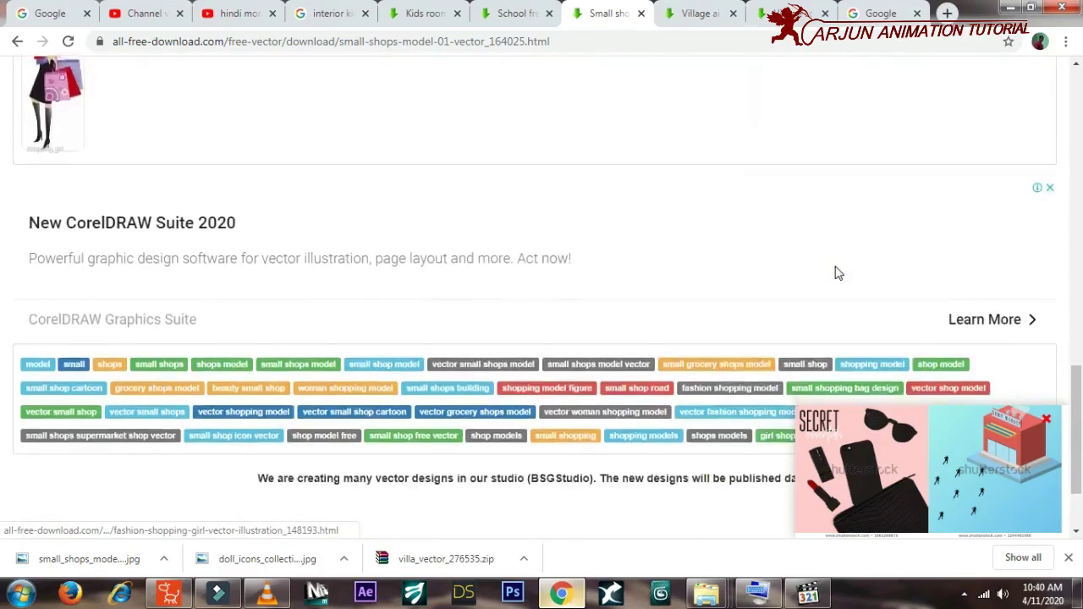
{"action": "scroll", "coordinate": [835, 271], "scroll_direction": "up", "scroll_amount": 2}
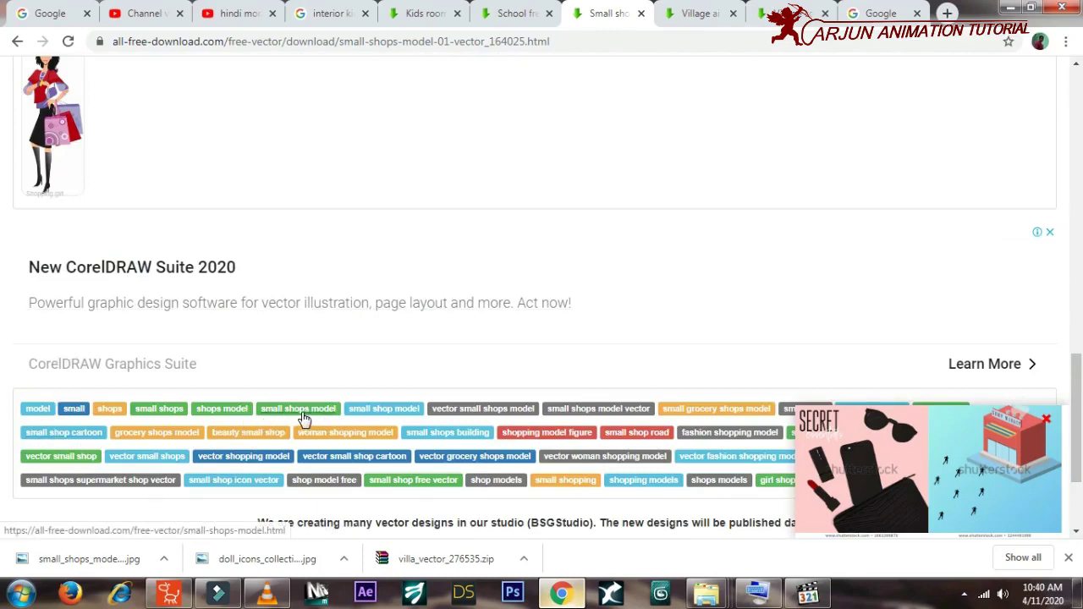
{"action": "scroll", "coordinate": [508, 380], "scroll_direction": "up", "scroll_amount": 2}
{"action": "scroll", "coordinate": [496, 380], "scroll_direction": "up", "scroll_amount": 5}
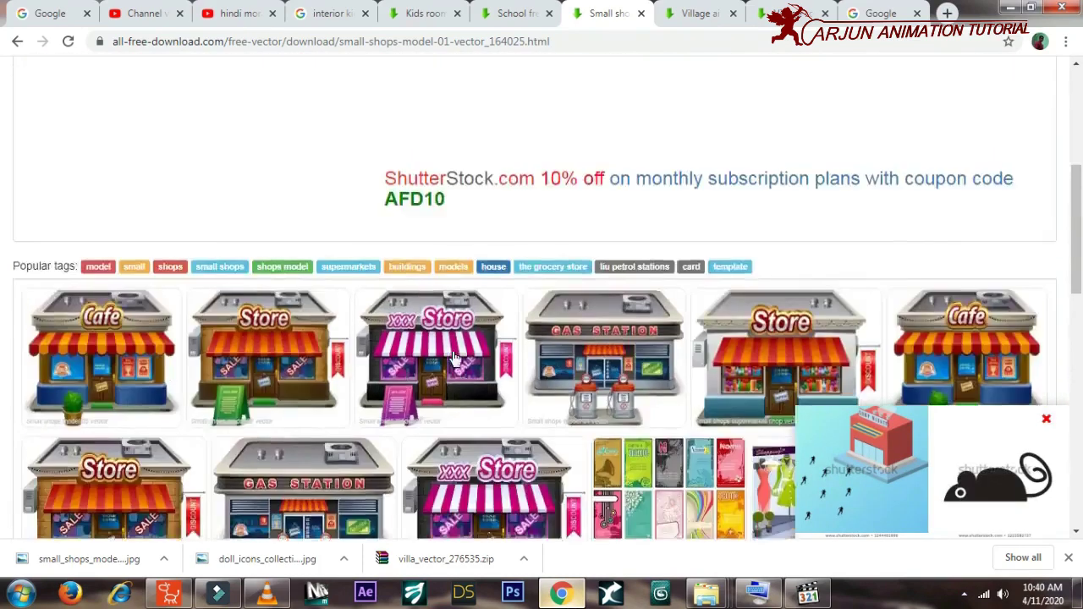
{"action": "scroll", "coordinate": [474, 368], "scroll_direction": "up", "scroll_amount": 5}
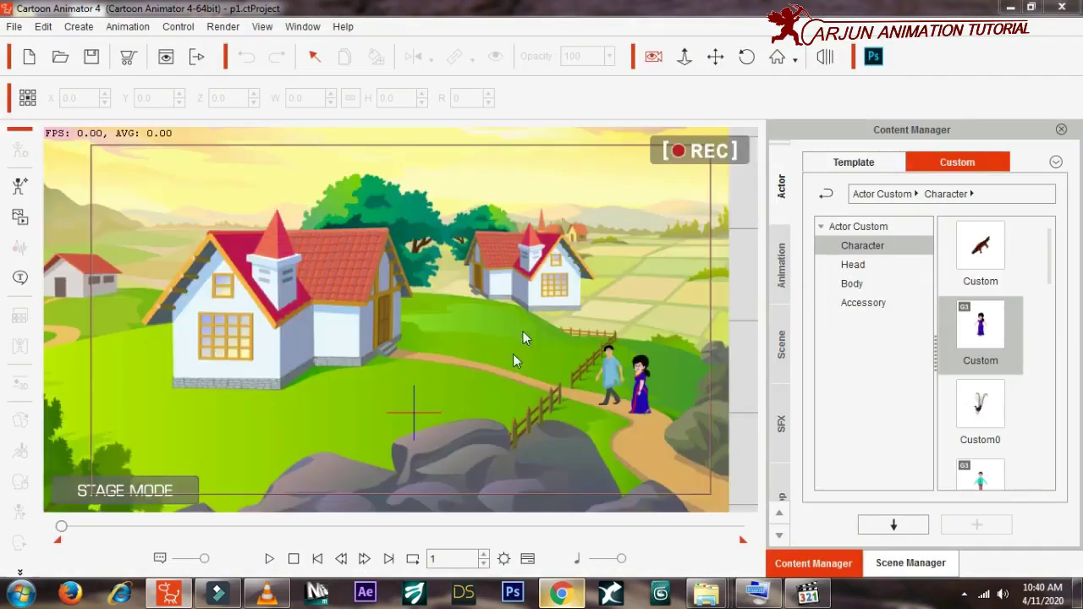
Delete the man character and open the woman character's context menu
{"action": "left_click", "coordinate": [614, 369]}
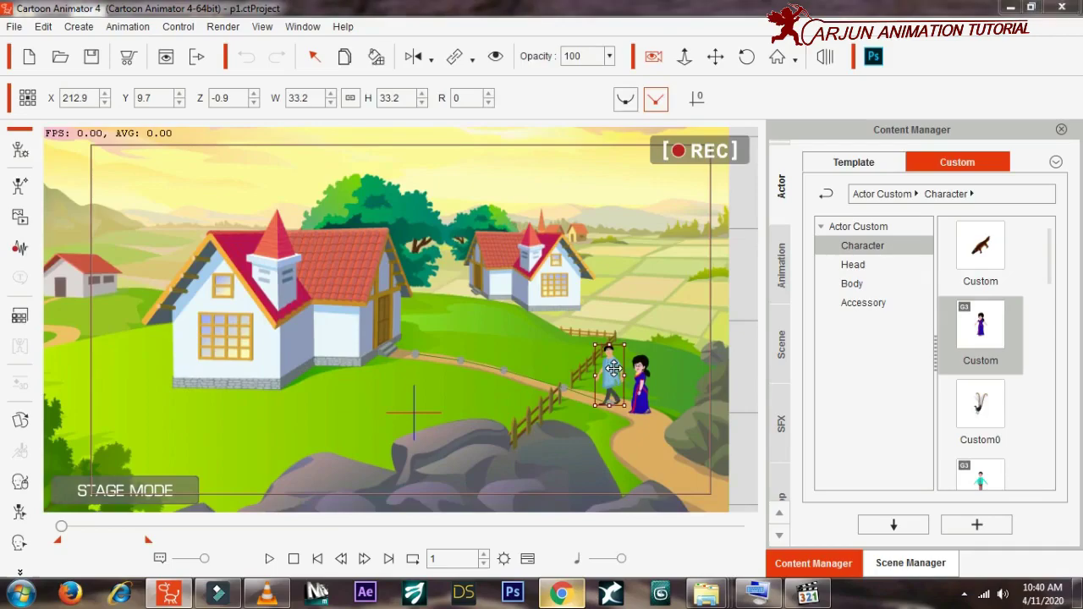
{"action": "key", "text": "Delete"}
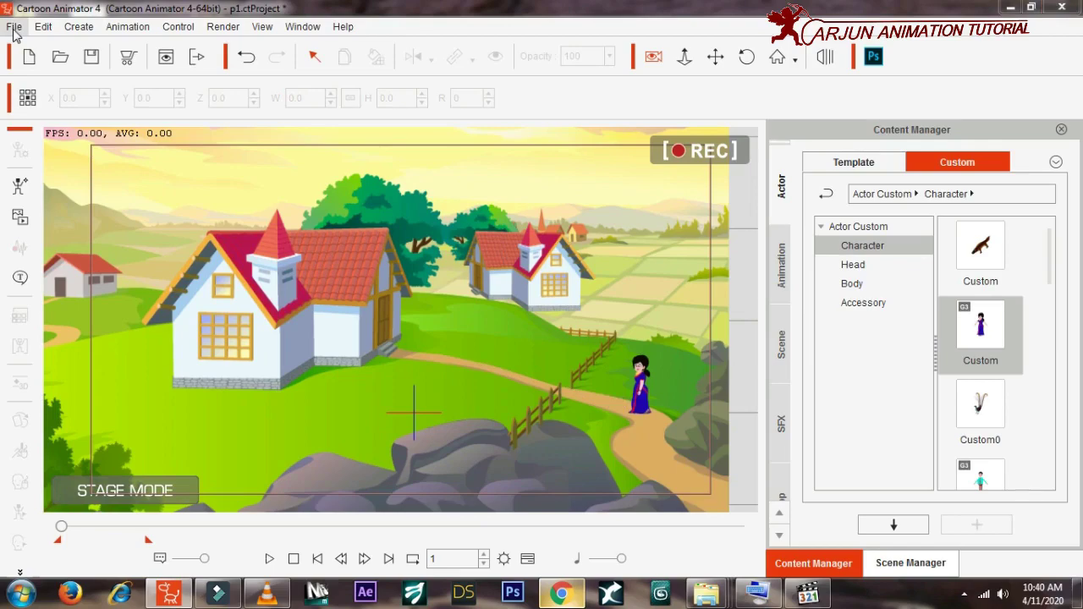
{"action": "left_click", "coordinate": [643, 393]}
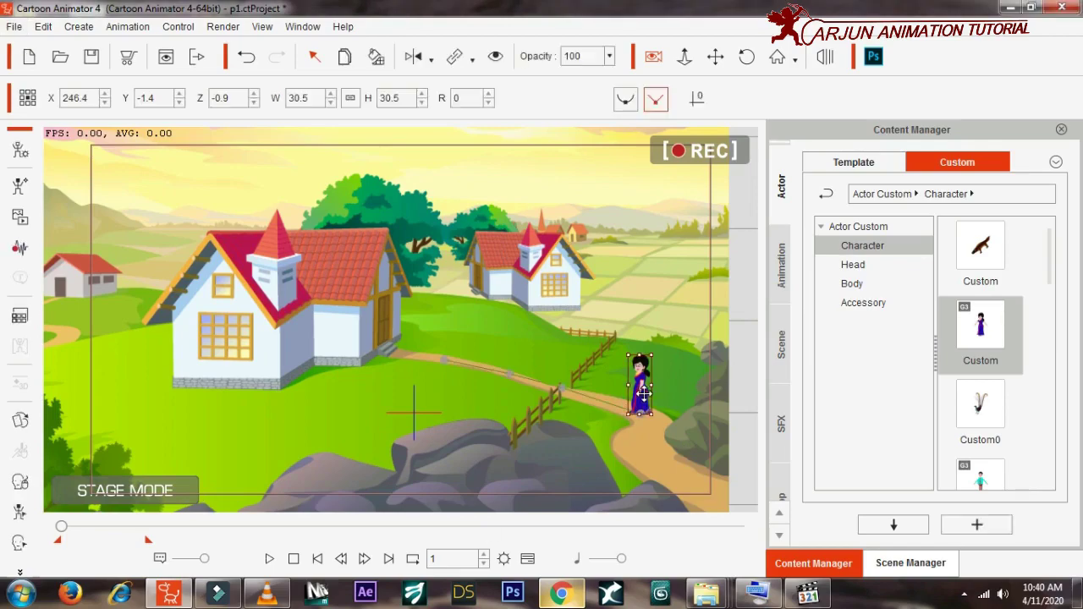
{"action": "right_click", "coordinate": [643, 393]}
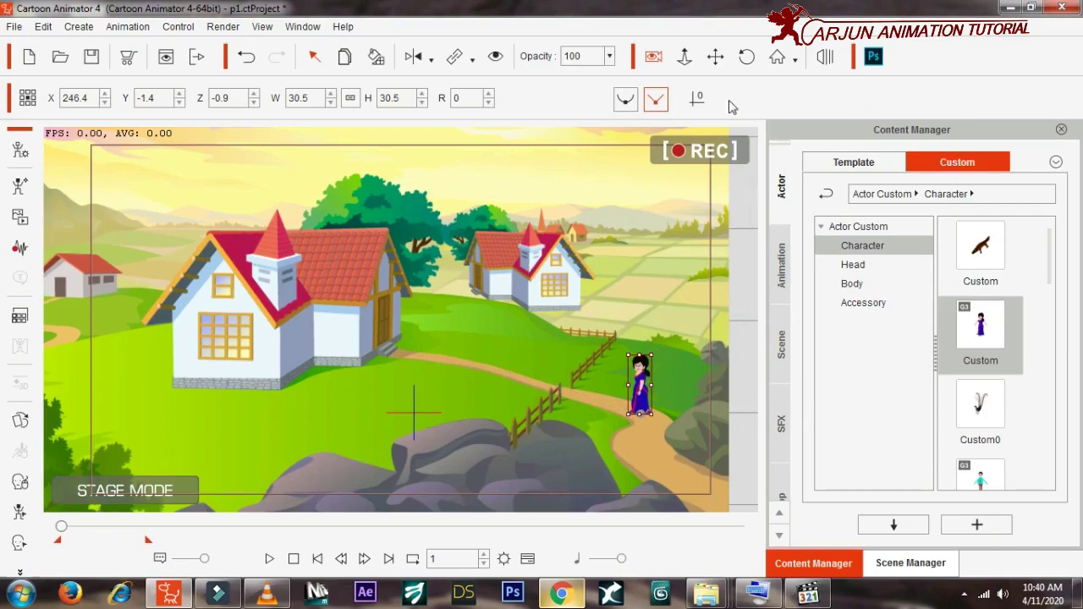
Zoom and pan the stage, then drag the woman onto the path at X 183.6, Y 18.1
{"action": "left_click", "coordinate": [655, 59]}
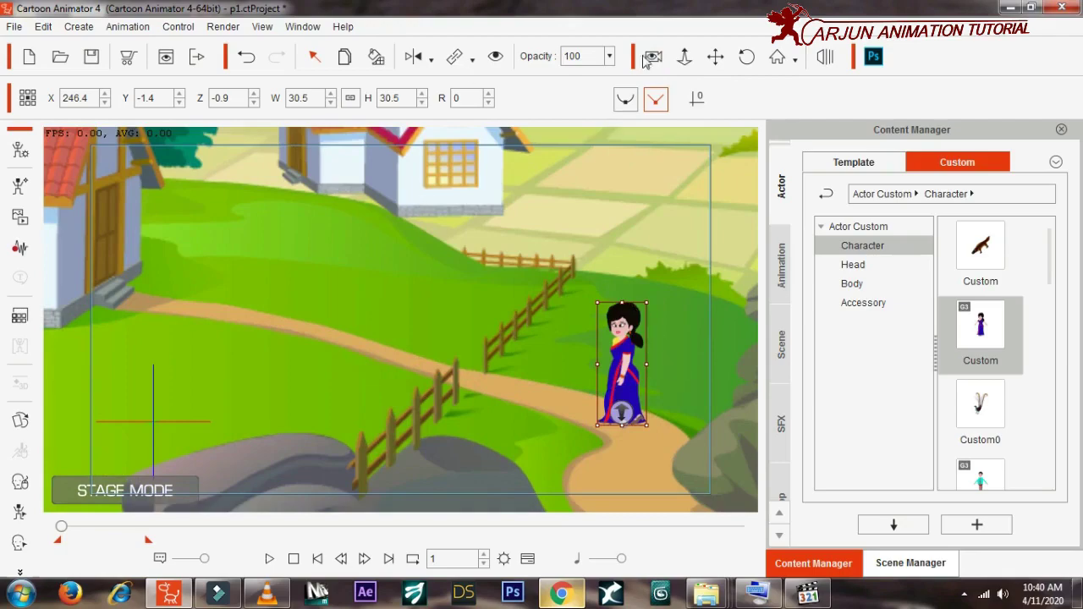
{"action": "left_click", "coordinate": [262, 252]}
{"action": "left_click_drag", "start_coordinate": [262, 252], "coordinate": [384, 294]}
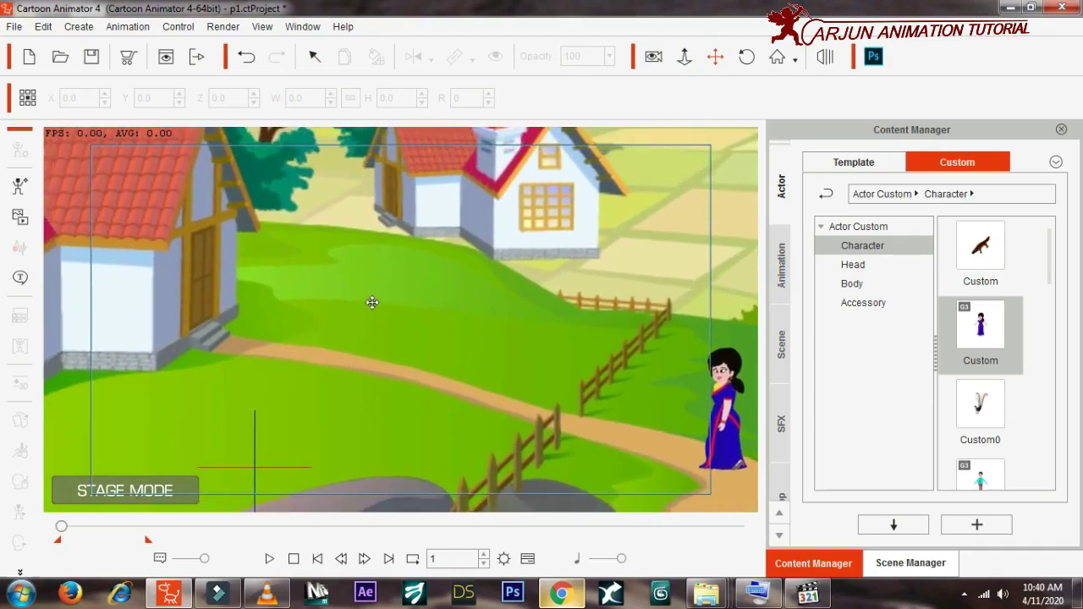
{"action": "left_click", "coordinate": [728, 398]}
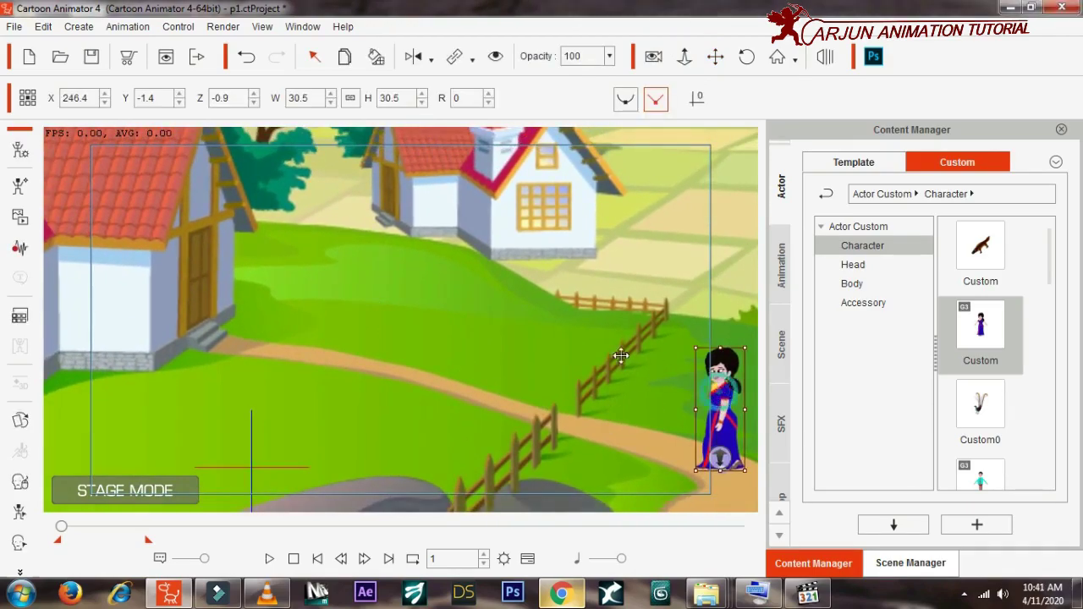
{"action": "left_click_drag", "start_coordinate": [621, 356], "coordinate": [600, 355]}
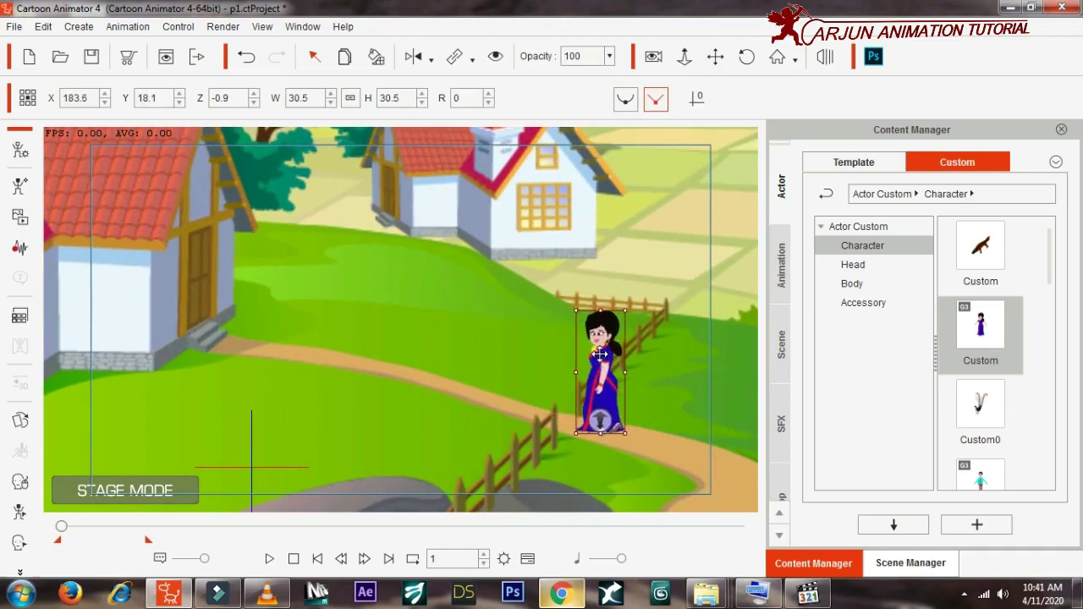
{"action": "left_click", "coordinate": [1015, 8]}
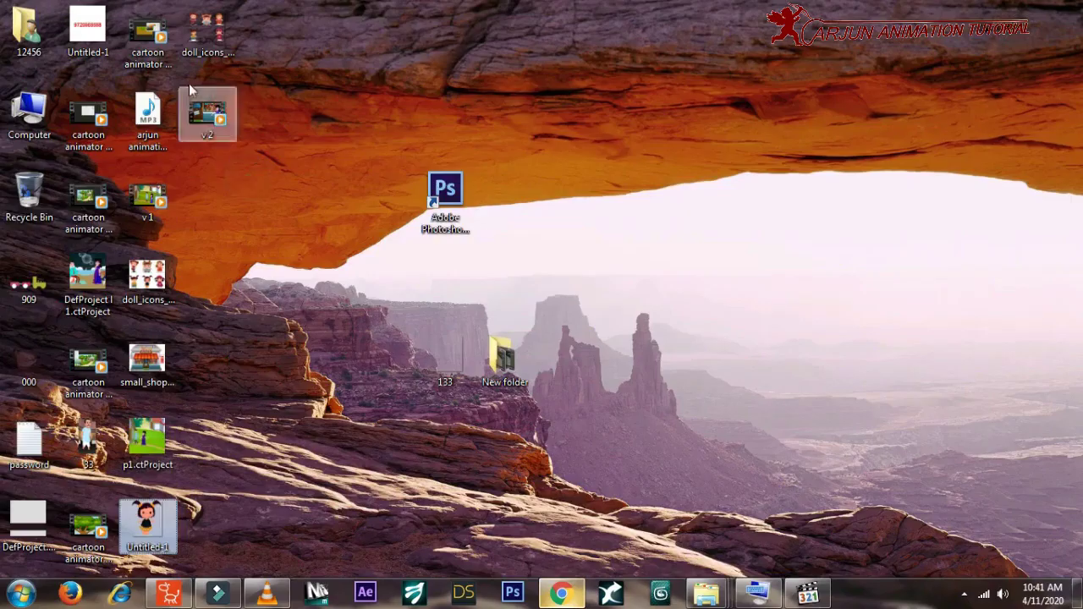
Drag the Untitled-1 girl image from the desktop toward the Cartoon Animator taskbar button
{"action": "mouse_move", "coordinate": [148, 529]}
{"action": "left_mouse_down"}
{"action": "mouse_move", "coordinate": [633, 495]}
{"action": "mouse_move", "coordinate": [215, 533]}
{"action": "mouse_move", "coordinate": [172, 584]}
{"action": "left_mouse_up"}
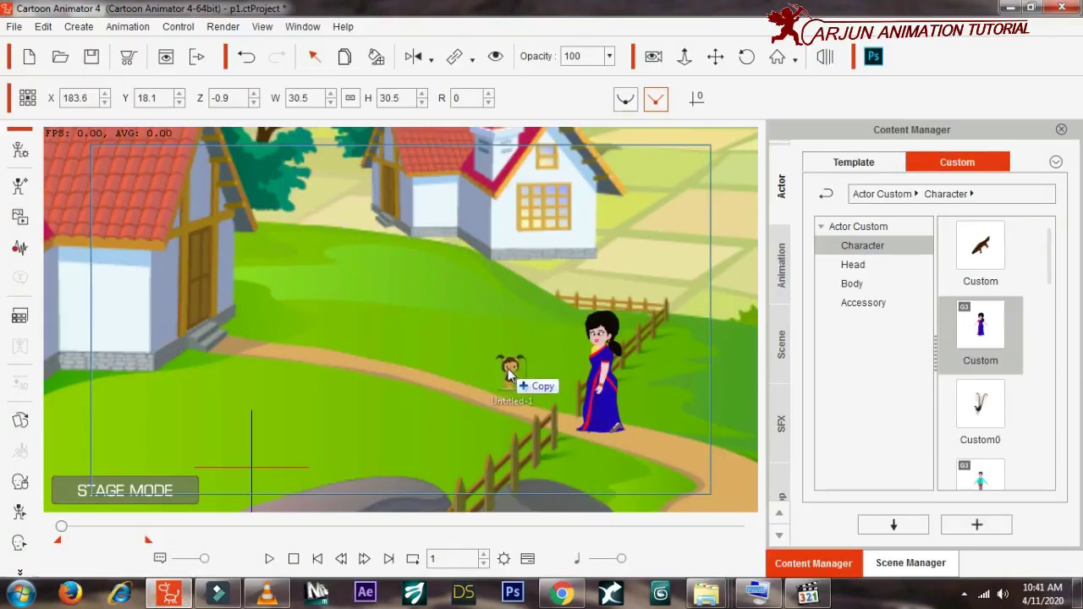
Drop the Untitled-1 girl image onto the stage as a Prop and zoom in on her
{"action": "left_click_drag", "start_coordinate": [172, 584], "coordinate": [508, 375]}
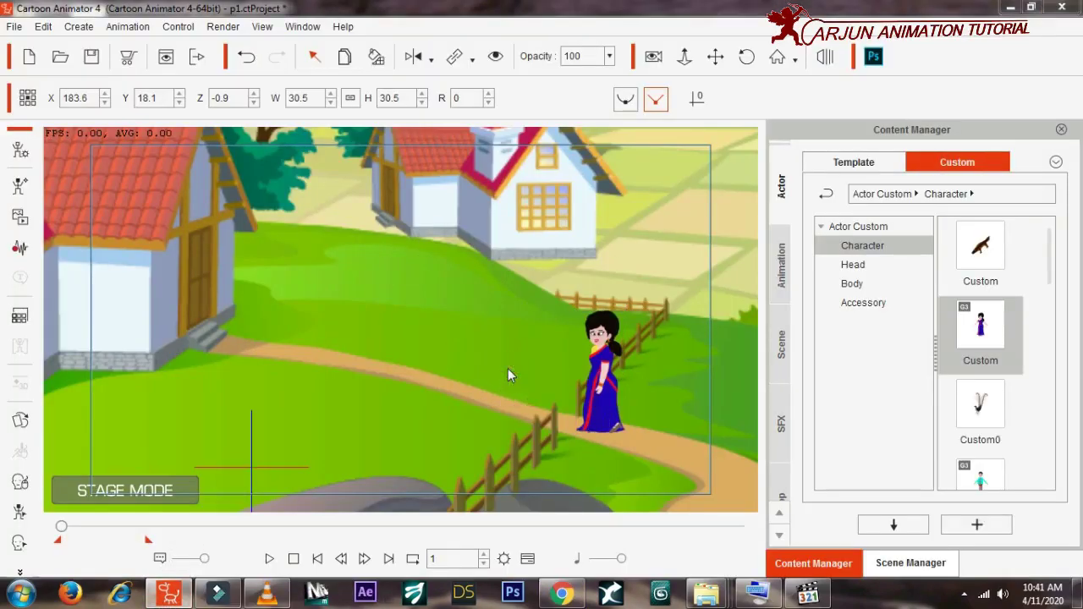
{"action": "left_click", "coordinate": [546, 232]}
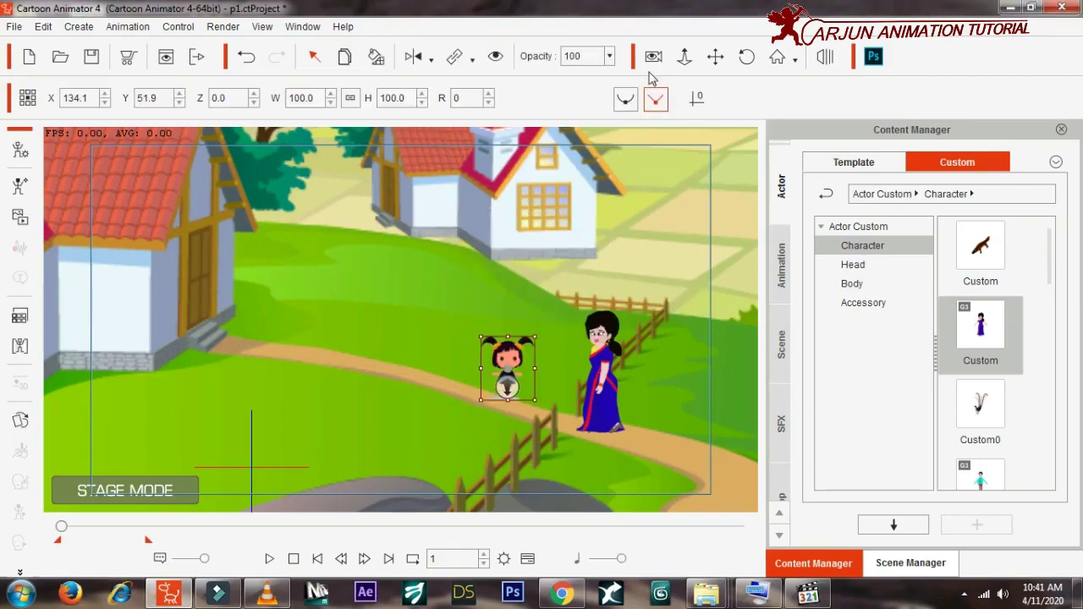
{"action": "left_click", "coordinate": [685, 55]}
{"action": "scroll", "coordinate": [696, 391], "scroll_direction": "up", "scroll_amount": 3}
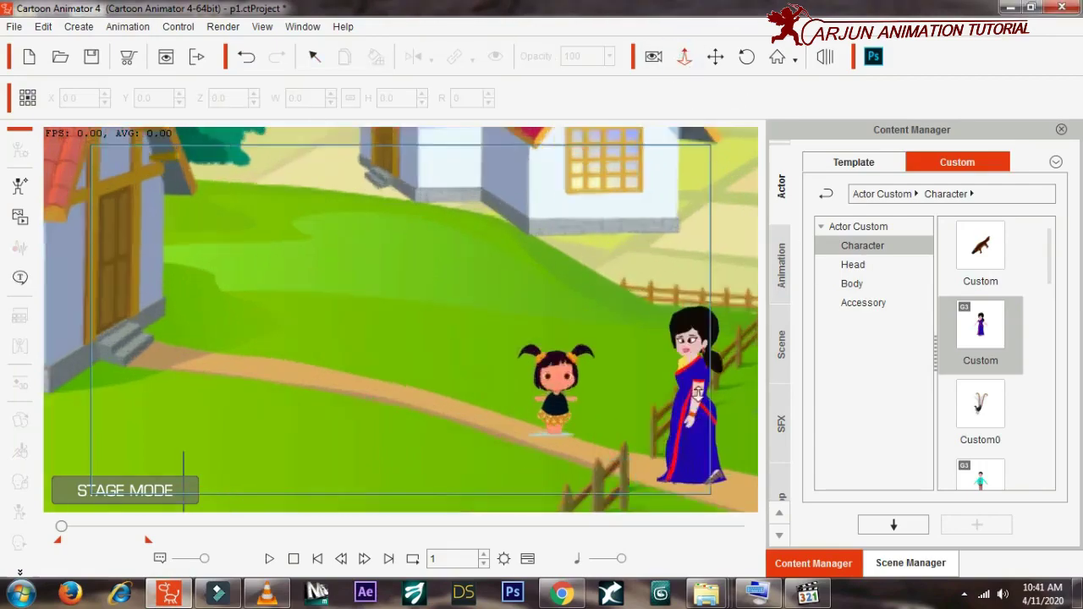
{"action": "left_click_drag", "start_coordinate": [697, 391], "coordinate": [684, 149]}
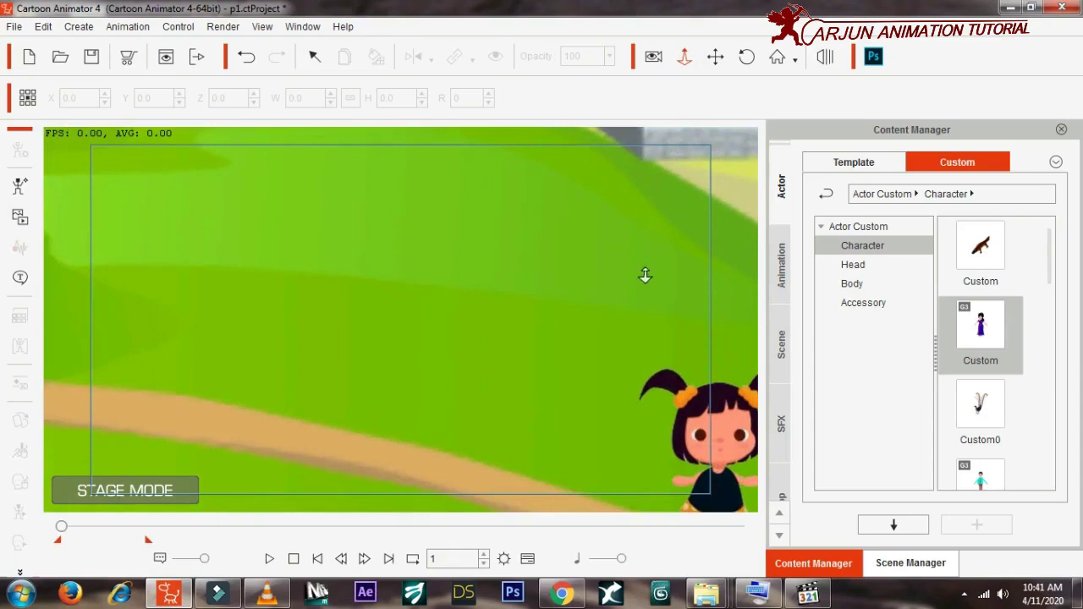
{"action": "key", "text": "space"}
Pan the view to frame the girl and woman at frame 1, then select the girl
{"action": "left_click", "coordinate": [715, 56]}
{"action": "left_click_drag", "start_coordinate": [587, 361], "coordinate": [242, 254]}
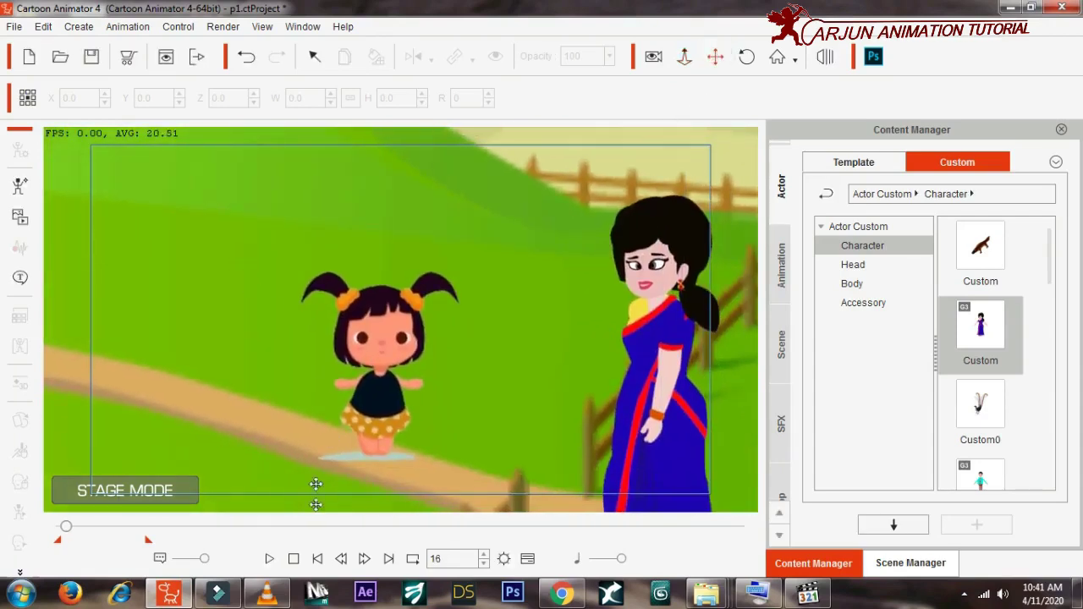
{"action": "left_click", "coordinate": [318, 558]}
{"action": "left_click_drag", "start_coordinate": [652, 377], "coordinate": [429, 335]}
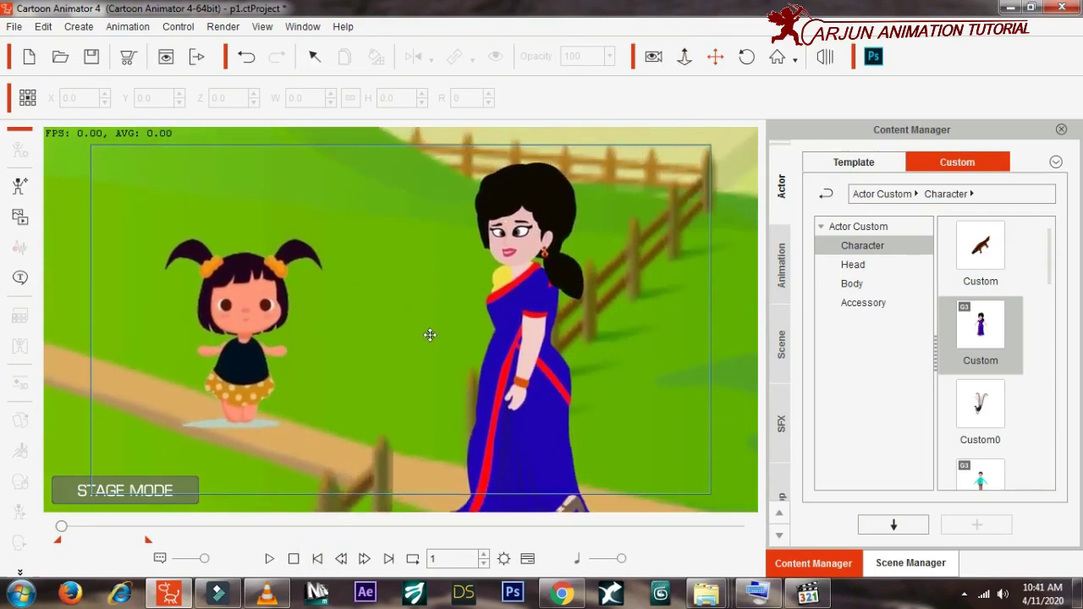
{"action": "left_click_drag", "start_coordinate": [443, 363], "coordinate": [479, 324]}
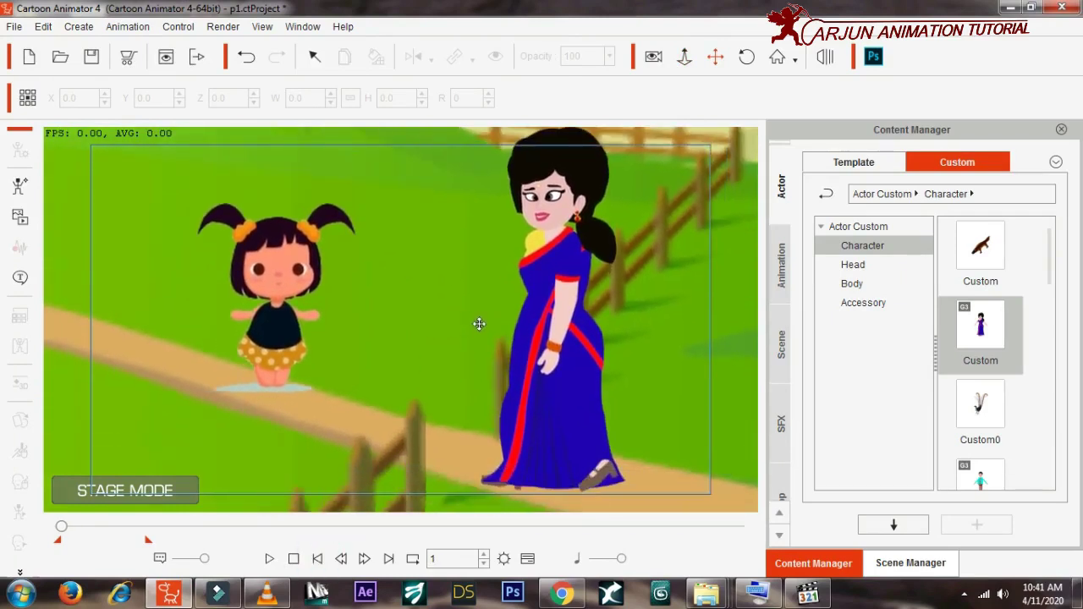
{"action": "left_click", "coordinate": [301, 268]}
Move the girl partly in front of the woman to X 172.4, Y 53.1, then select the woman
{"action": "left_click_drag", "start_coordinate": [279, 279], "coordinate": [292, 288]}
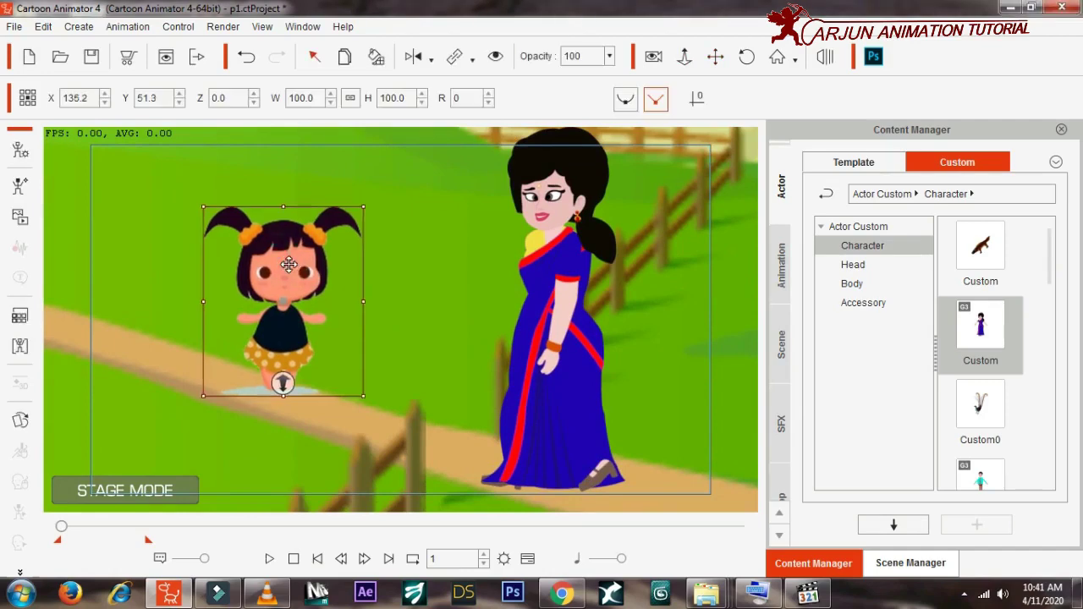
{"action": "mouse_move", "coordinate": [552, 265]}
{"action": "left_mouse_down"}
{"action": "mouse_move", "coordinate": [500, 271]}
{"action": "mouse_move", "coordinate": [493, 245]}
{"action": "left_mouse_up"}
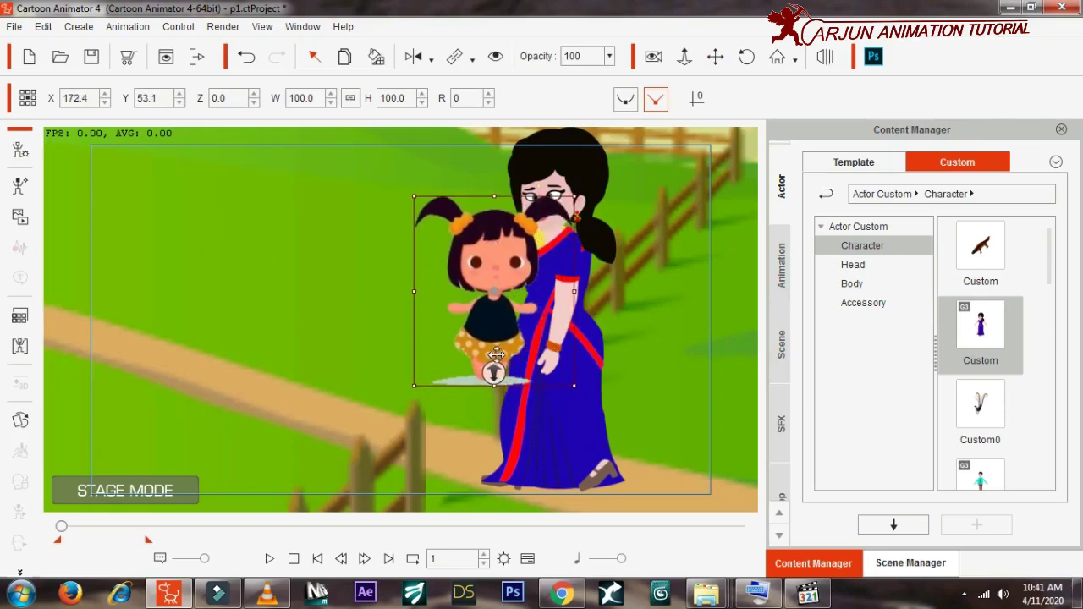
{"action": "left_click", "coordinate": [553, 422]}
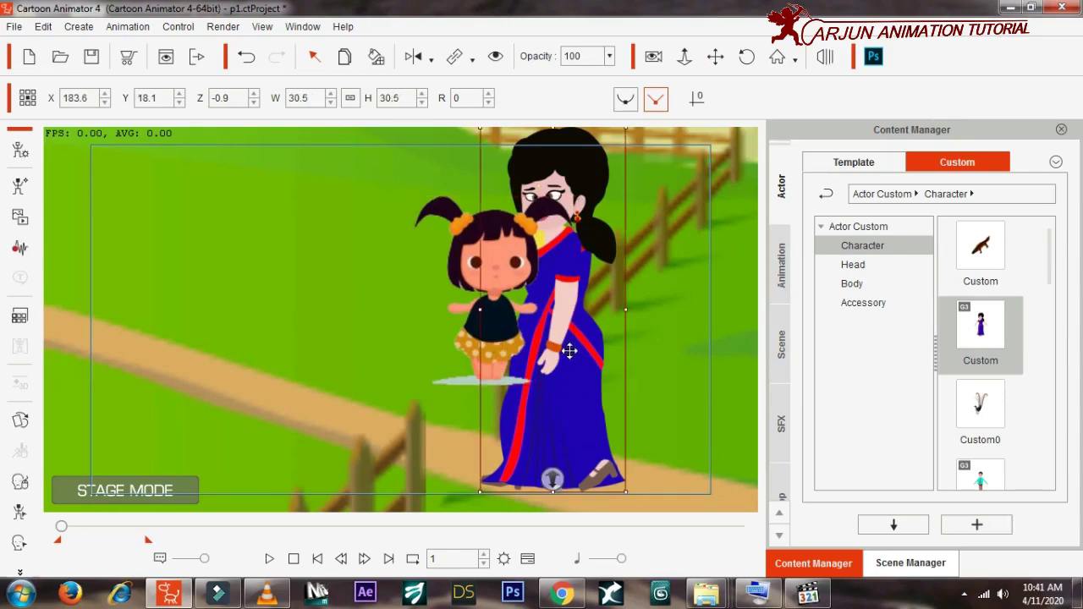
Show the woman's skeleton in the Motion Key Editor and move her hand toward the girl
{"action": "left_click", "coordinate": [19, 510]}
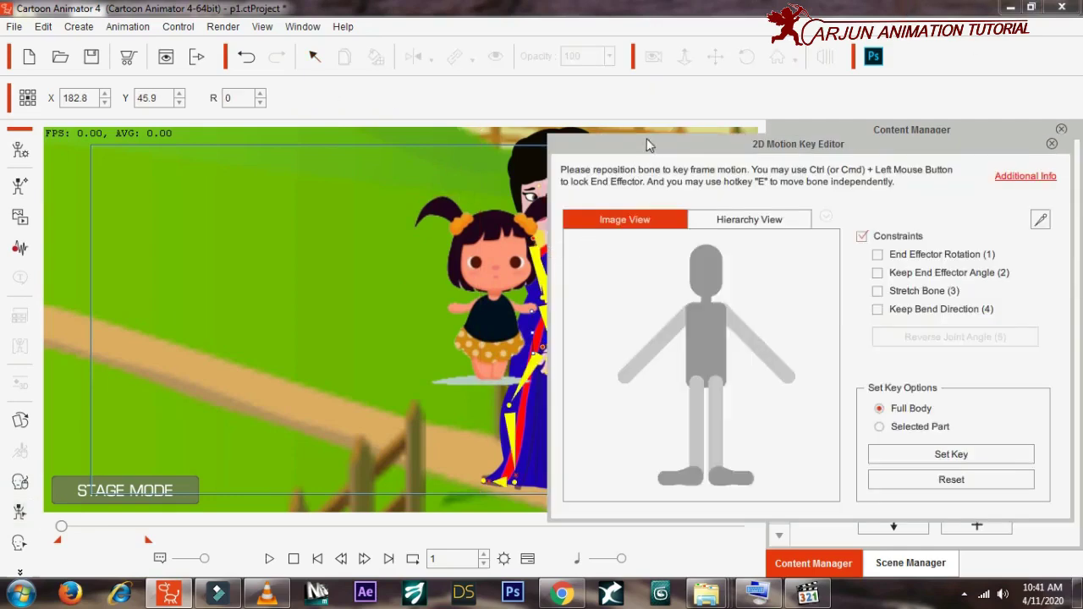
{"action": "left_click_drag", "start_coordinate": [634, 141], "coordinate": [832, 155]}
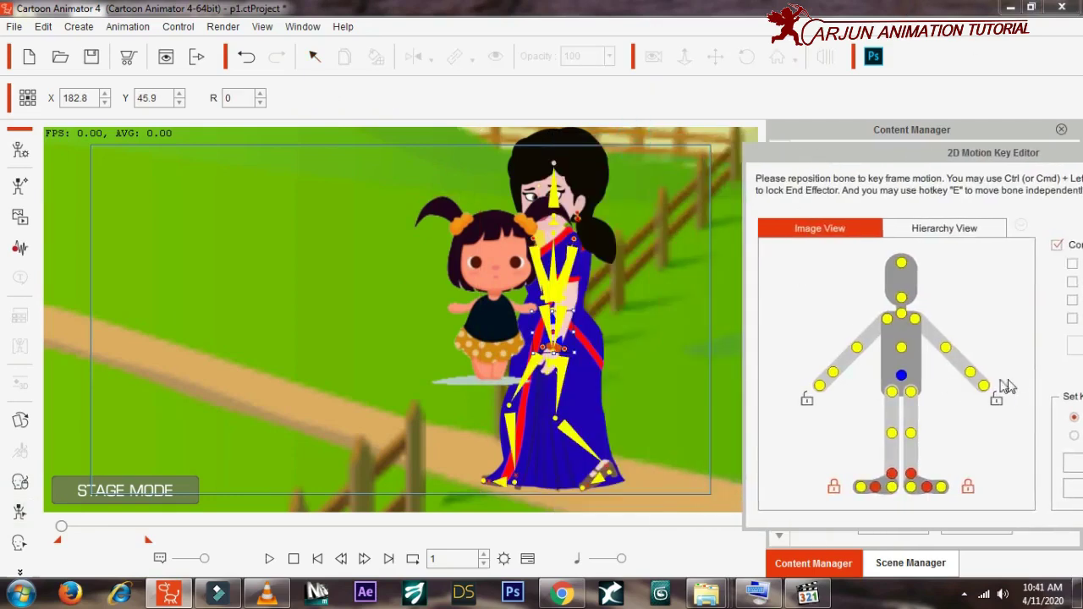
{"action": "left_click", "coordinate": [970, 372]}
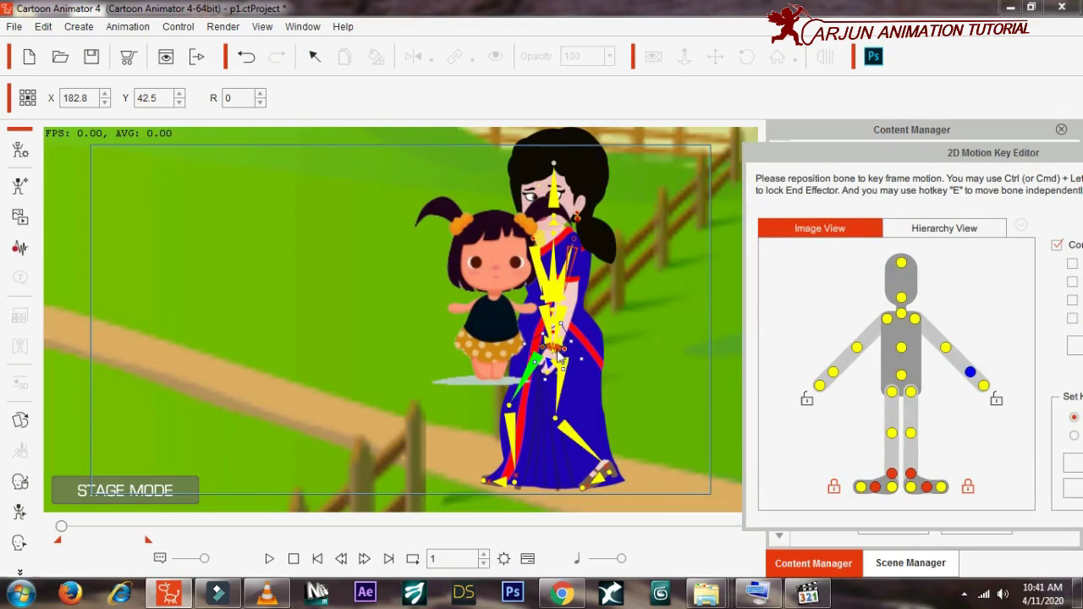
{"action": "left_click_drag", "start_coordinate": [548, 349], "coordinate": [517, 318]}
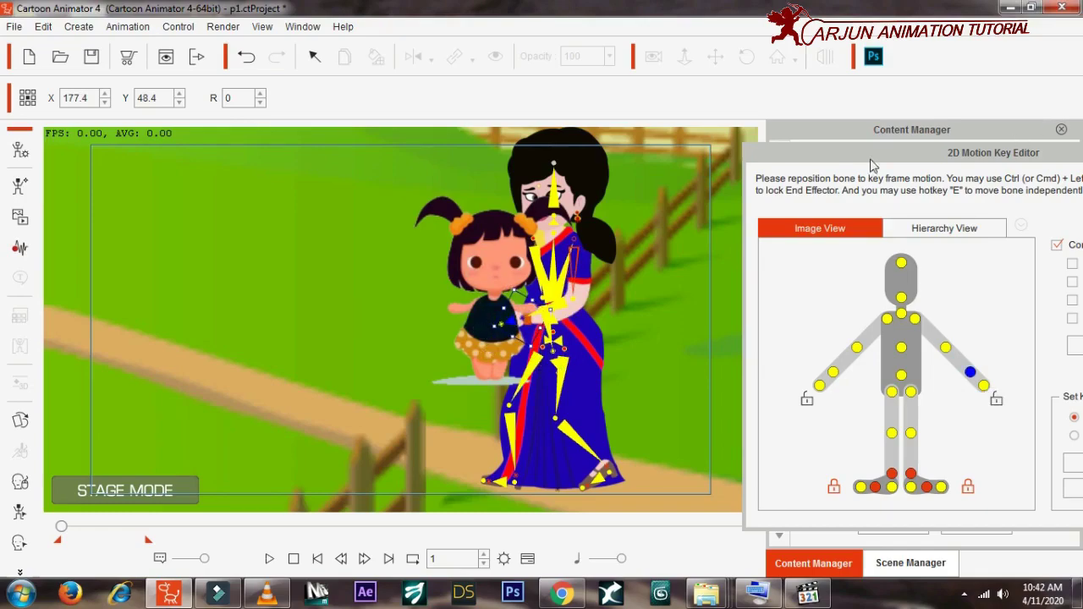
{"action": "left_click", "coordinate": [834, 371]}
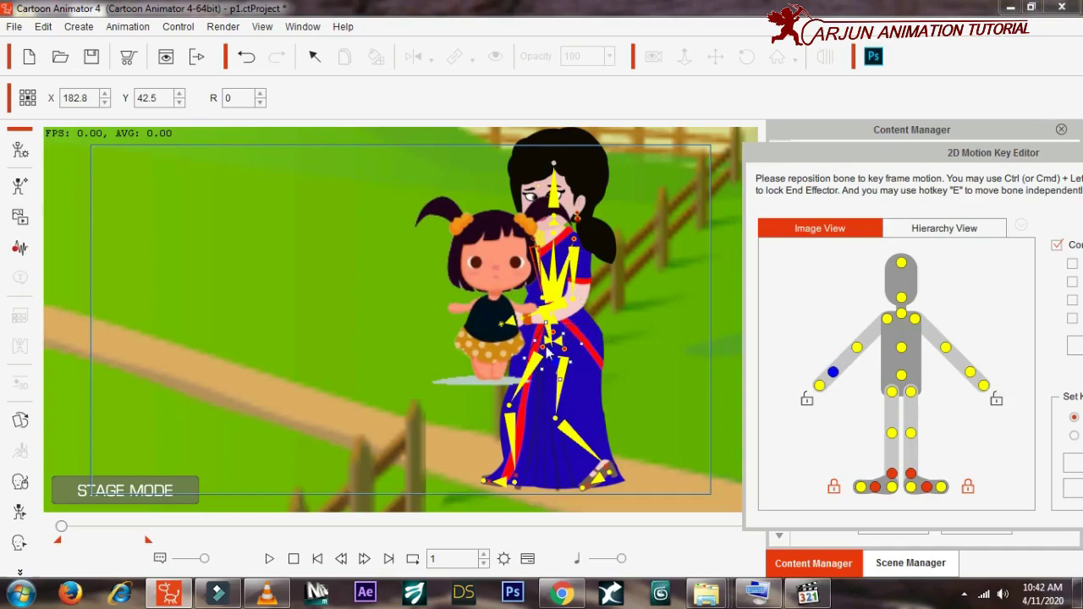
Rotate the woman's right upper arm and forearm so the arm bends around the girl
{"action": "left_click", "coordinate": [887, 318]}
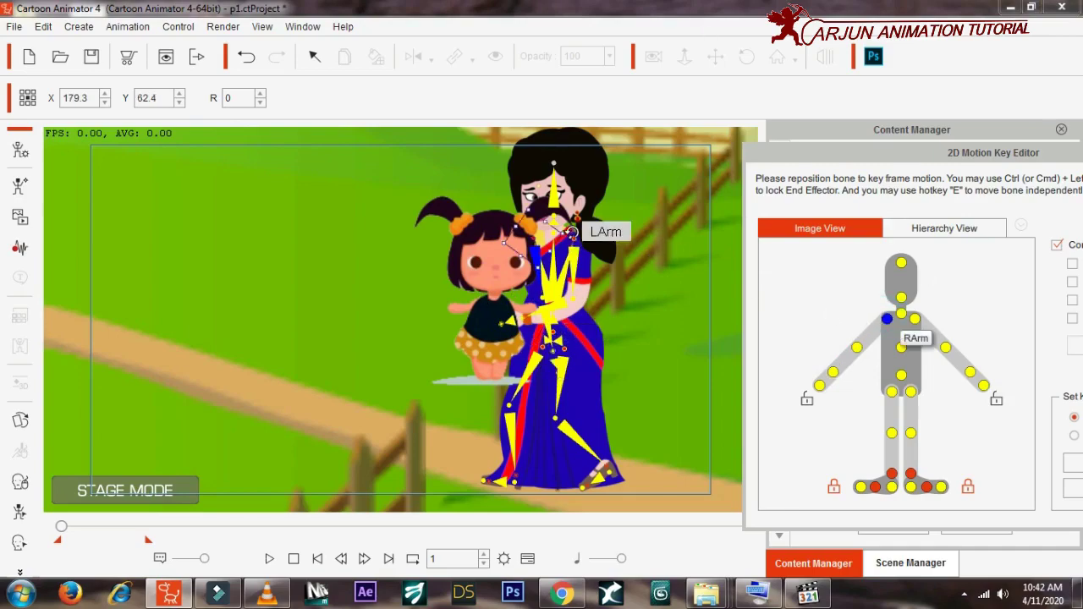
{"action": "left_click_drag", "start_coordinate": [574, 240], "coordinate": [587, 260]}
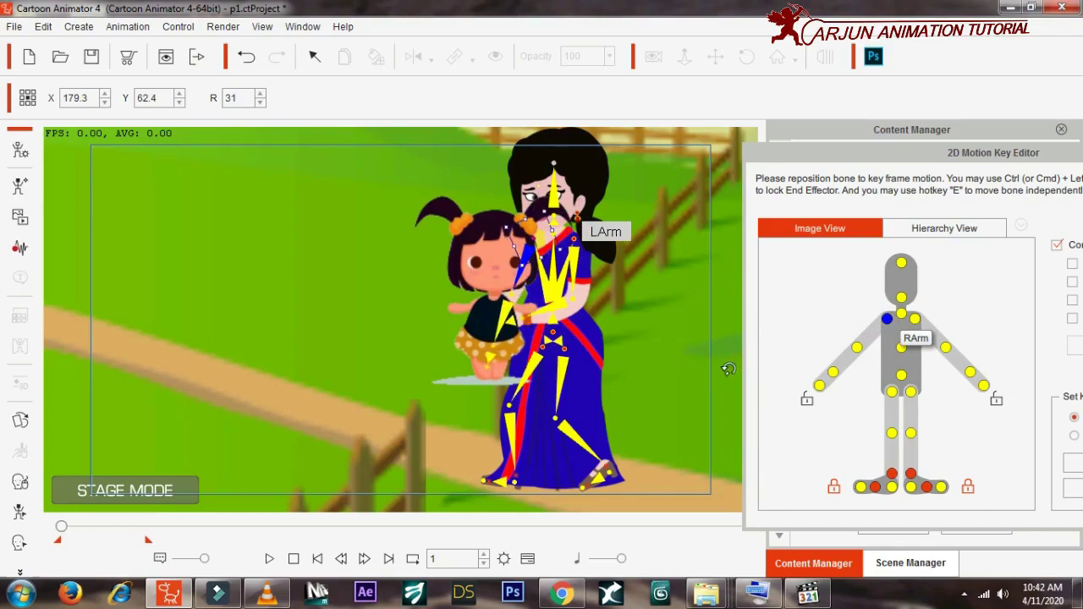
{"action": "left_click", "coordinate": [546, 286]}
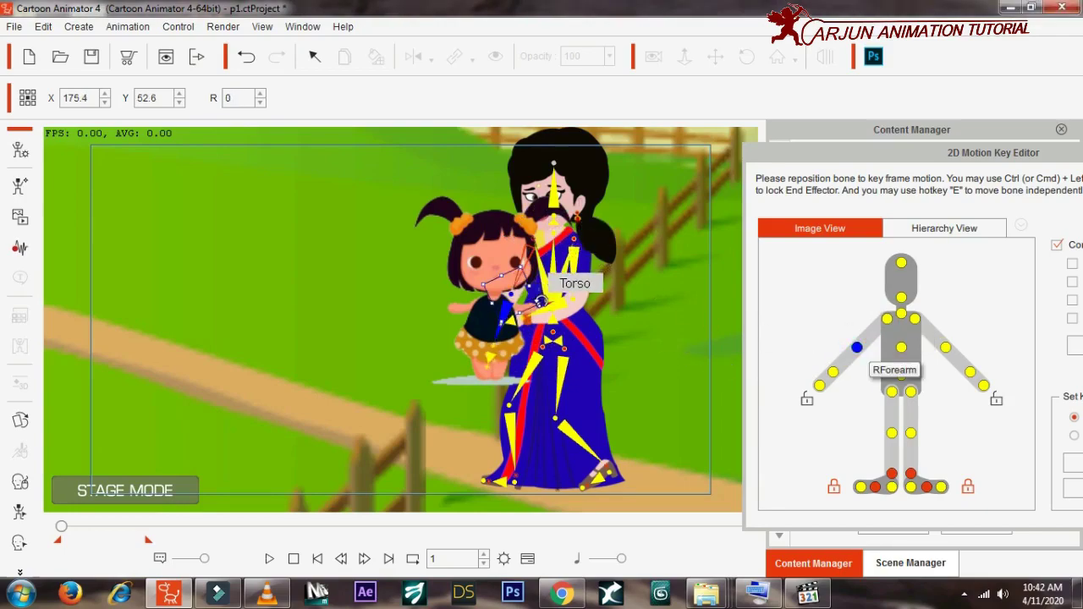
{"action": "left_click_drag", "start_coordinate": [539, 288], "coordinate": [552, 345]}
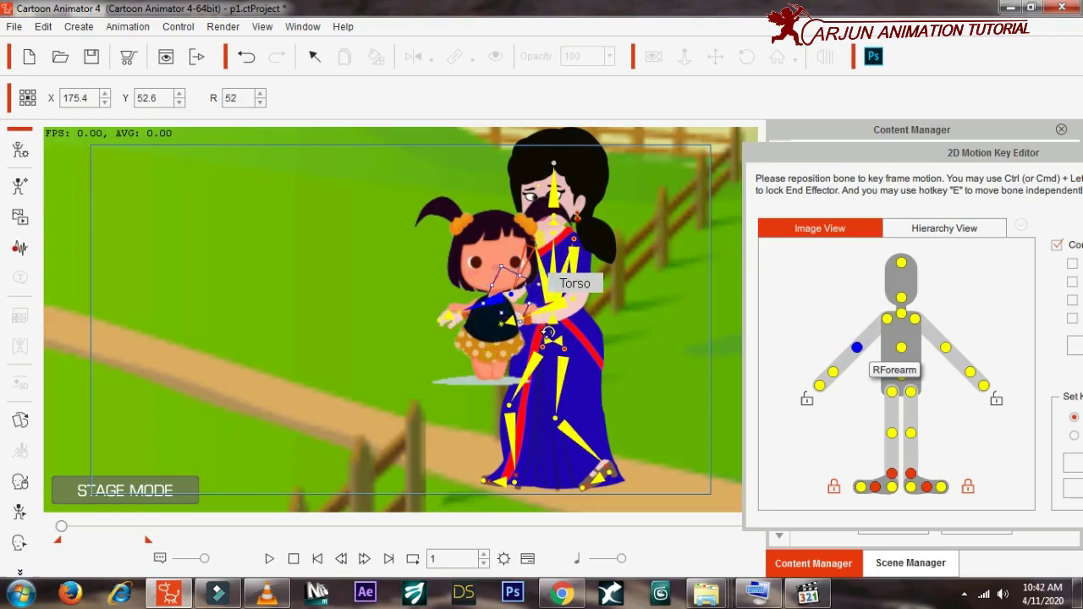
{"action": "left_click", "coordinate": [887, 319]}
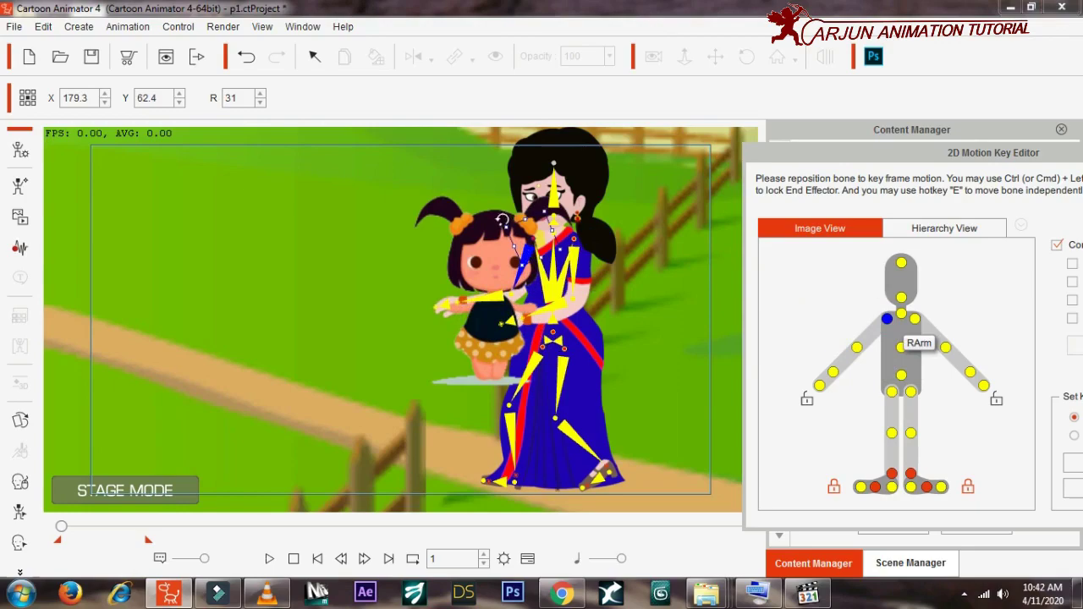
{"action": "left_click_drag", "start_coordinate": [502, 223], "coordinate": [486, 231]}
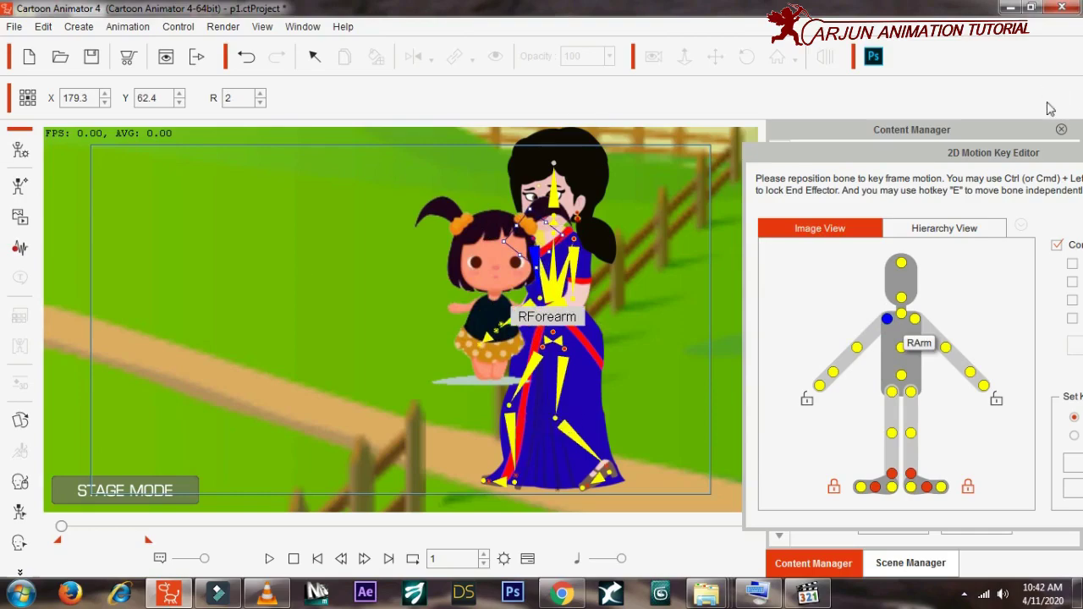
{"action": "left_click_drag", "start_coordinate": [1061, 158], "coordinate": [803, 155]}
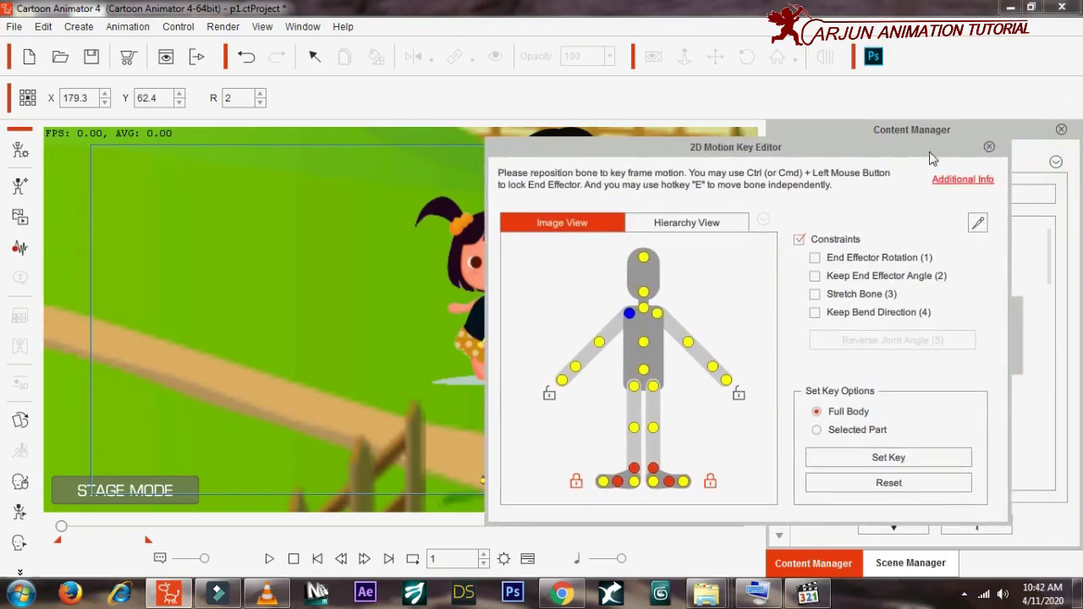
Set the girl's depth to Z -6.0 and shift her left to X 168.0, Y 53.7
{"action": "left_click", "coordinate": [988, 148]}
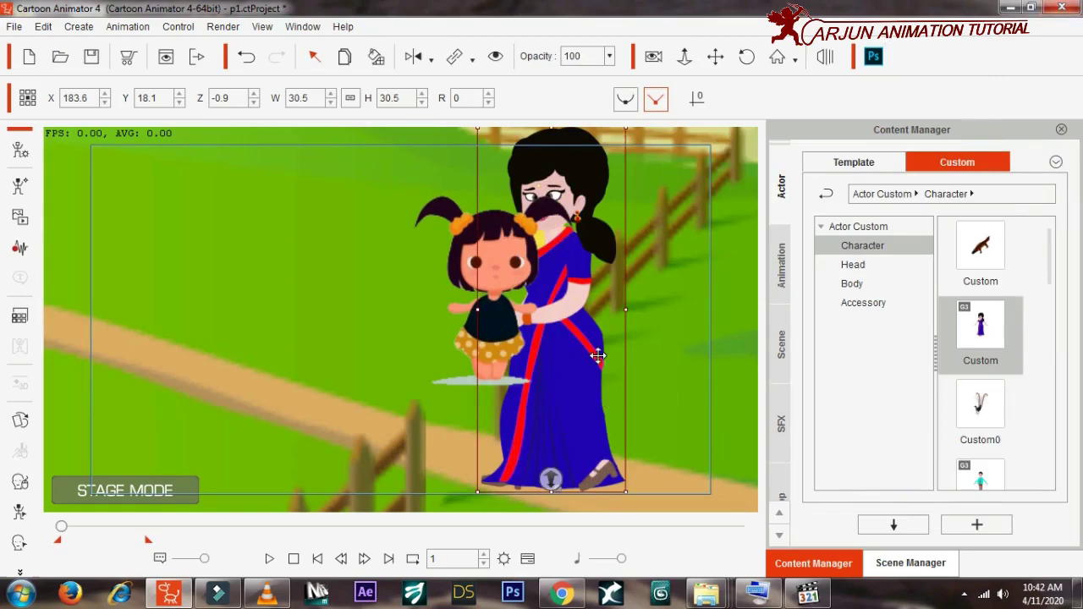
{"action": "left_click", "coordinate": [497, 332]}
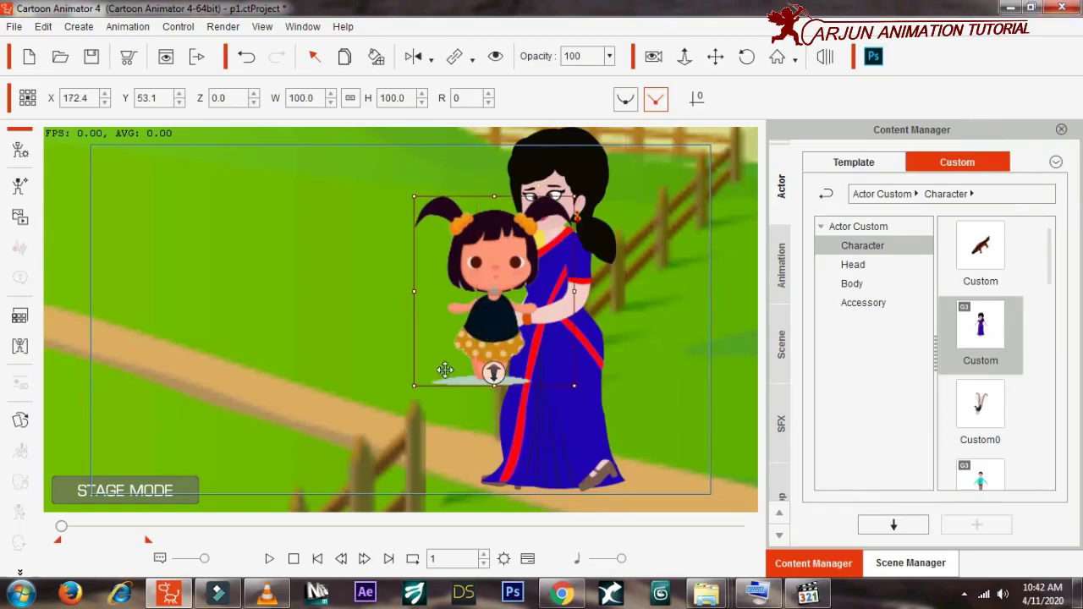
{"action": "left_click", "coordinate": [493, 373]}
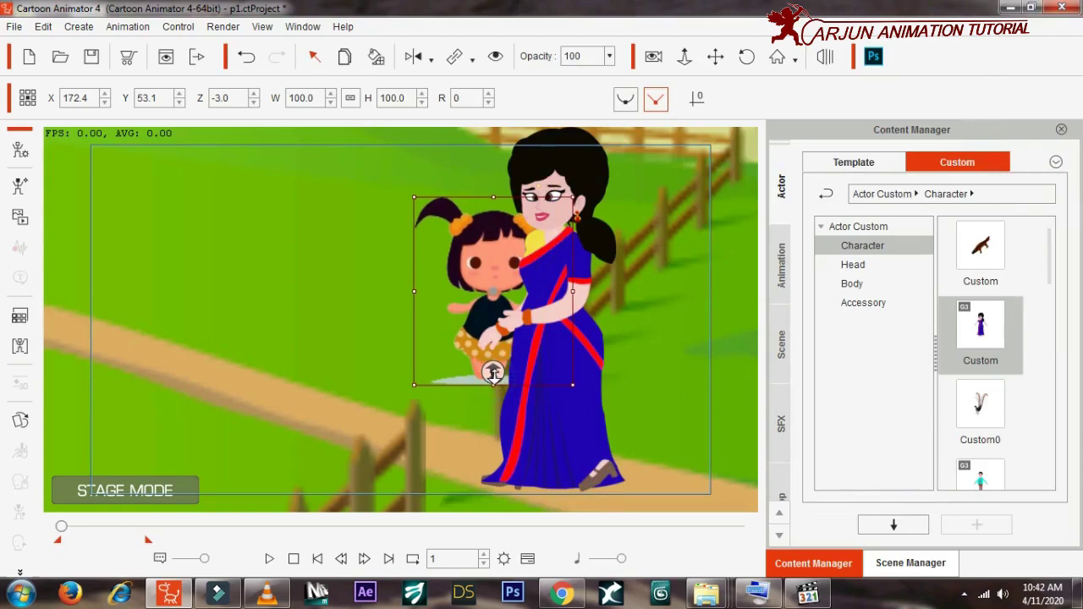
{"action": "left_click", "coordinate": [494, 373]}
{"action": "left_click_drag", "start_coordinate": [493, 374], "coordinate": [495, 377]}
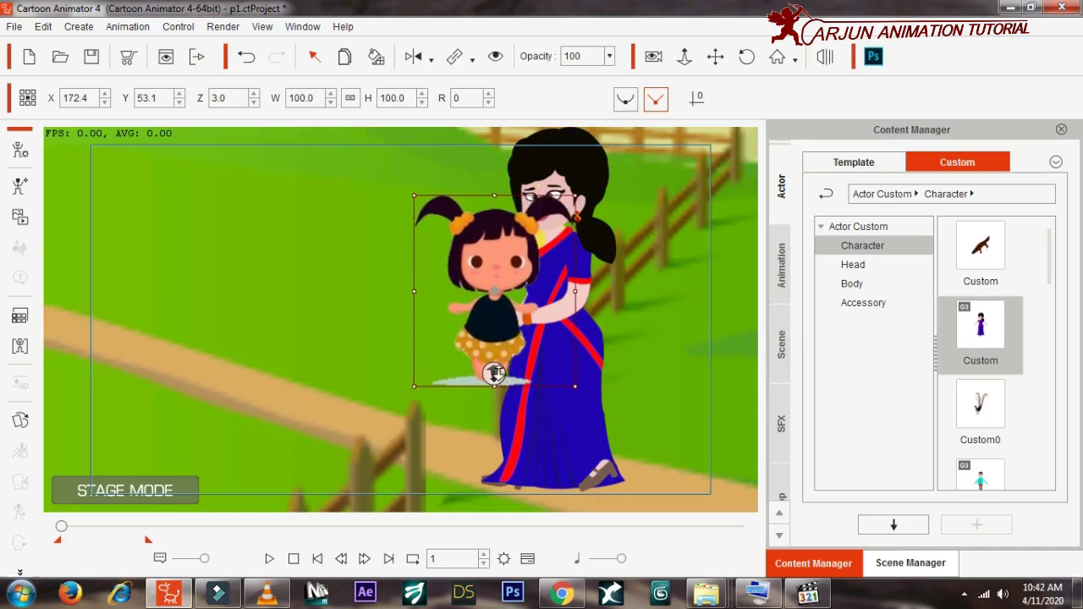
{"action": "left_click_drag", "start_coordinate": [494, 374], "coordinate": [491, 370]}
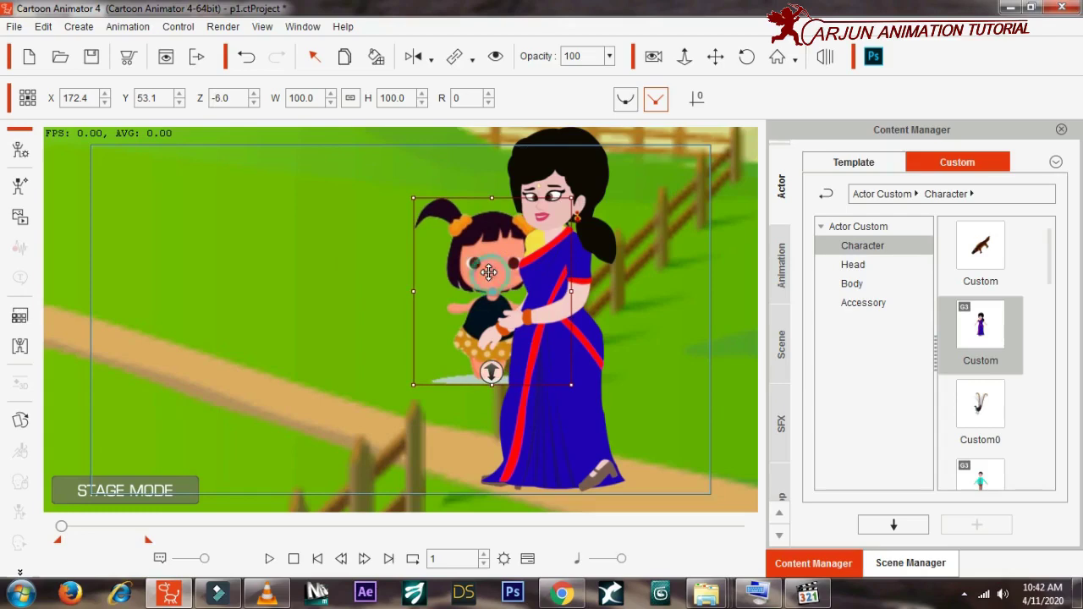
{"action": "left_click_drag", "start_coordinate": [487, 270], "coordinate": [464, 268]}
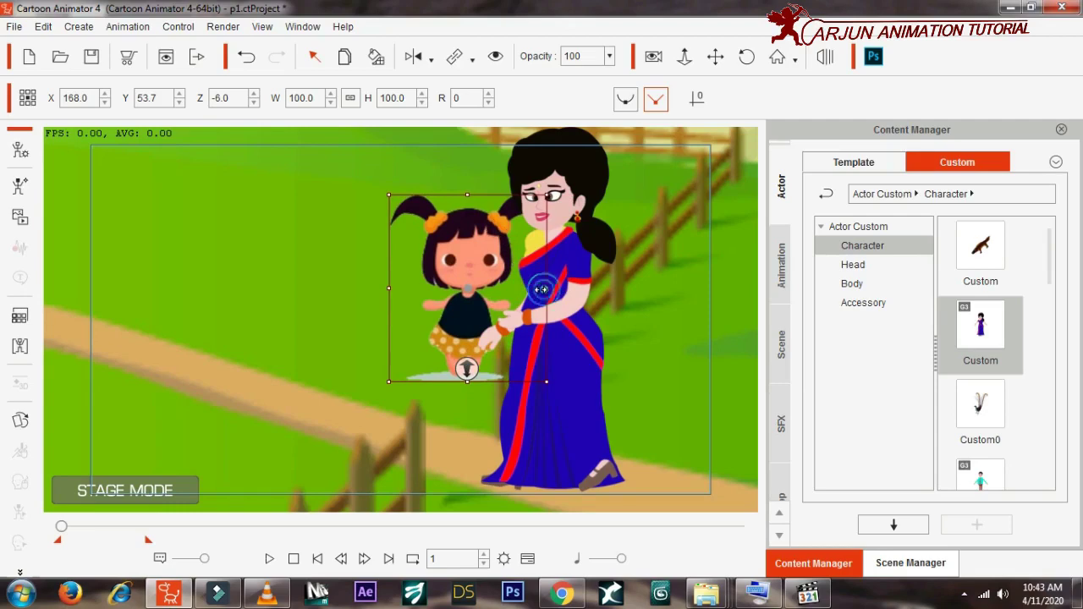
Narrow the girl to 60.3% width at Z 3.0, X 170.9, Y 47.5, then select the woman
{"action": "left_click_drag", "start_coordinate": [545, 289], "coordinate": [513, 287]}
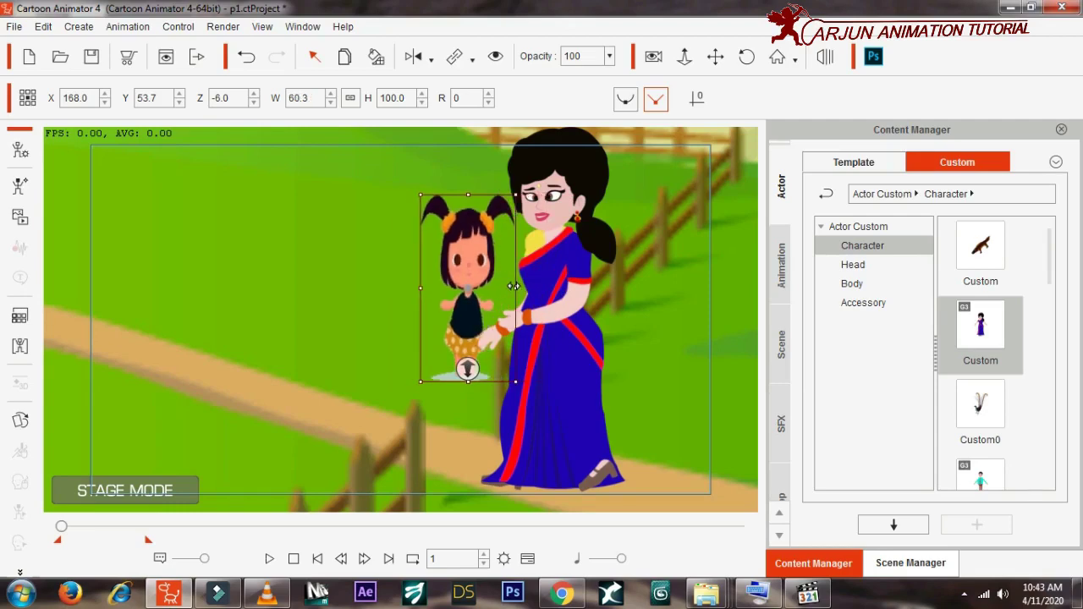
{"action": "left_click_drag", "start_coordinate": [468, 266], "coordinate": [476, 286]}
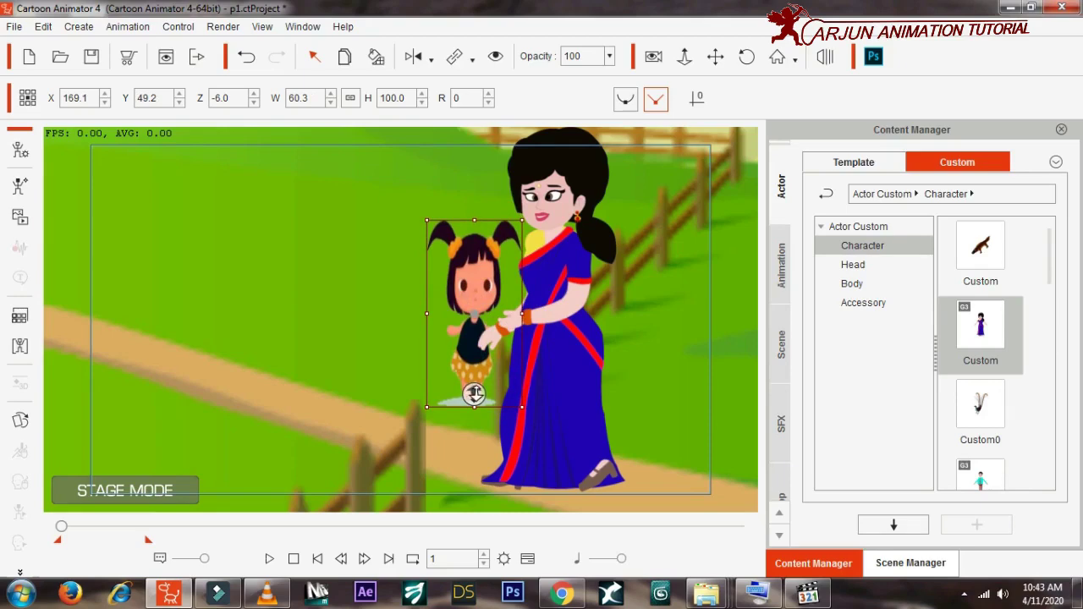
{"action": "left_click_drag", "start_coordinate": [474, 393], "coordinate": [477, 396]}
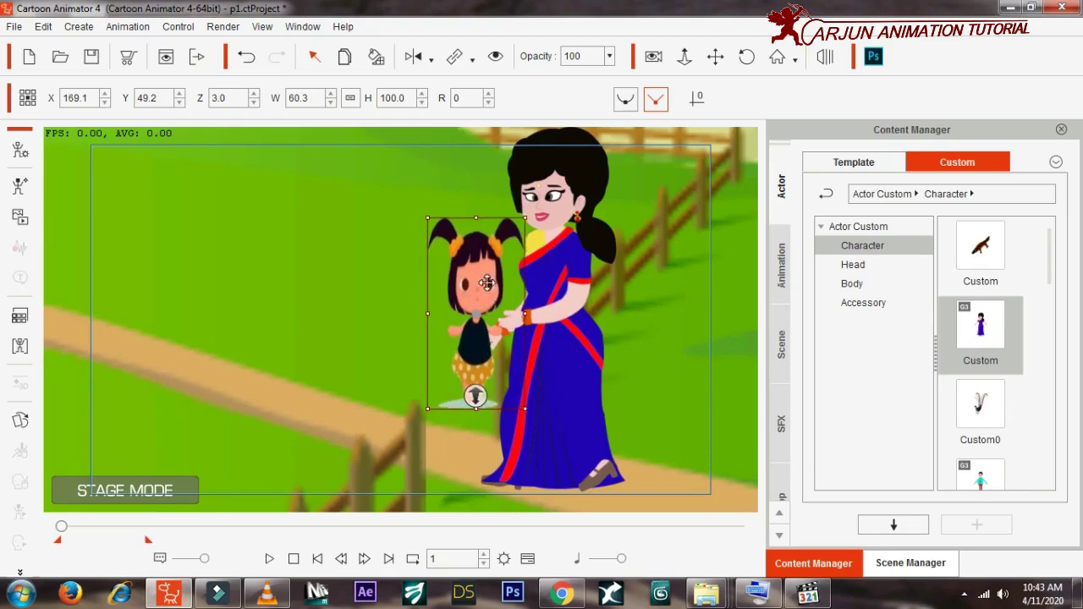
{"action": "left_click_drag", "start_coordinate": [484, 282], "coordinate": [495, 291]}
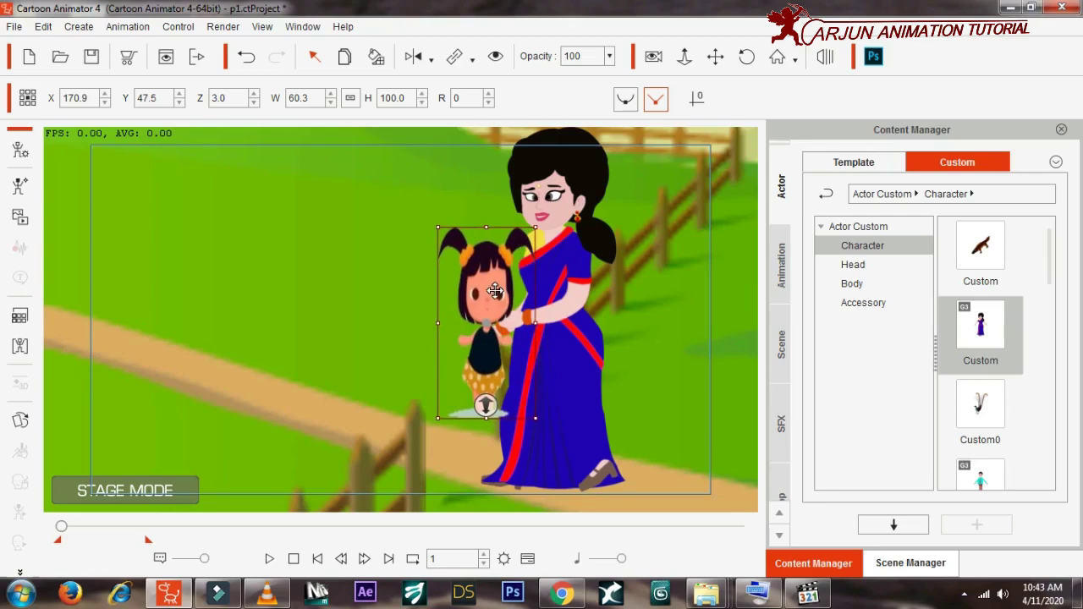
{"action": "left_click", "coordinate": [561, 316]}
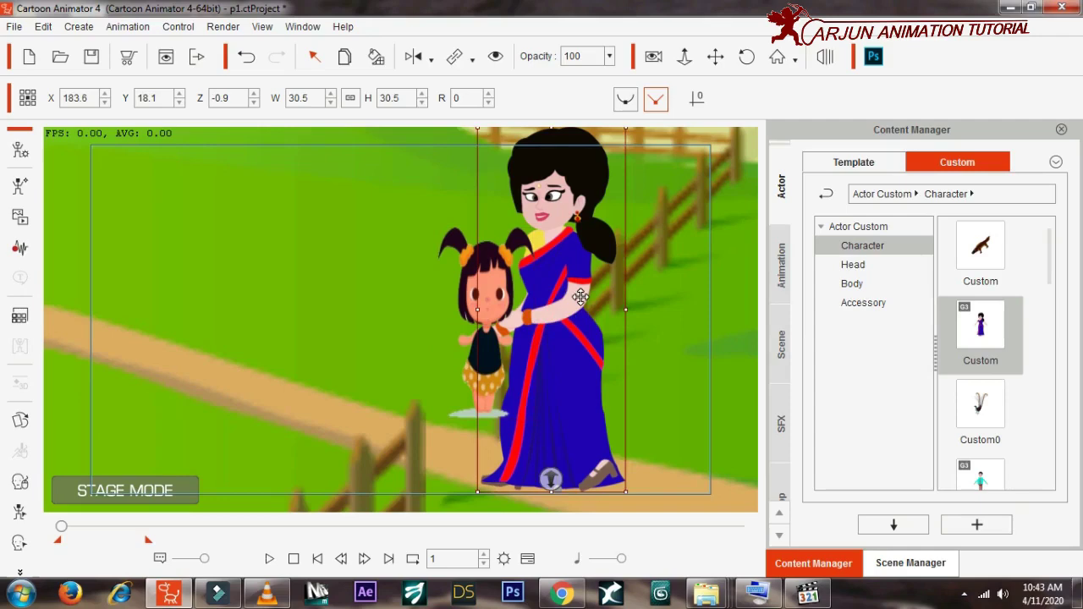
{"action": "left_click", "coordinate": [471, 279]}
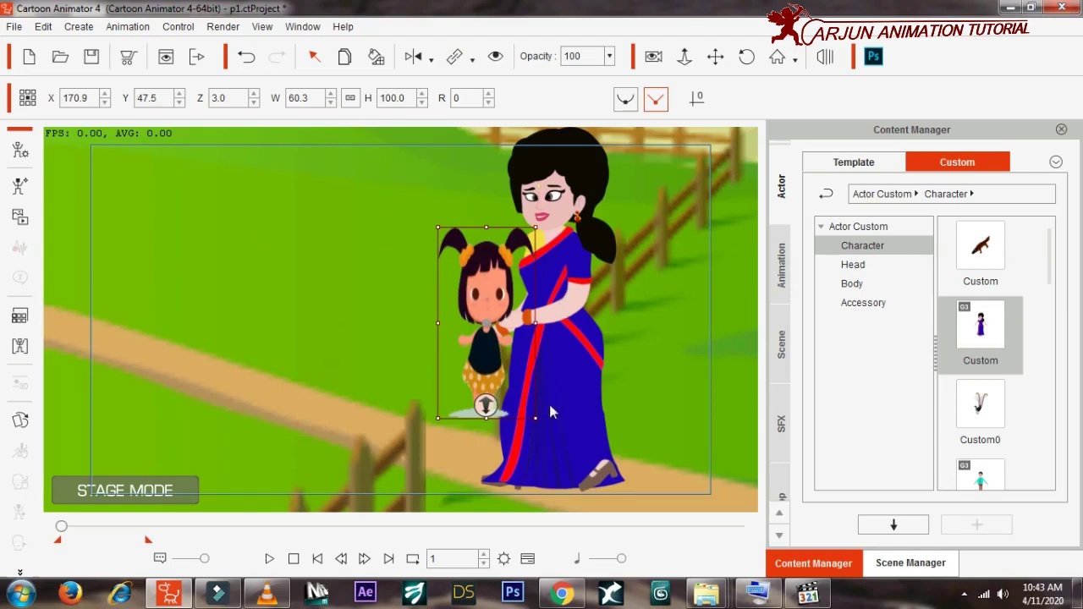
{"action": "left_click", "coordinate": [572, 328]}
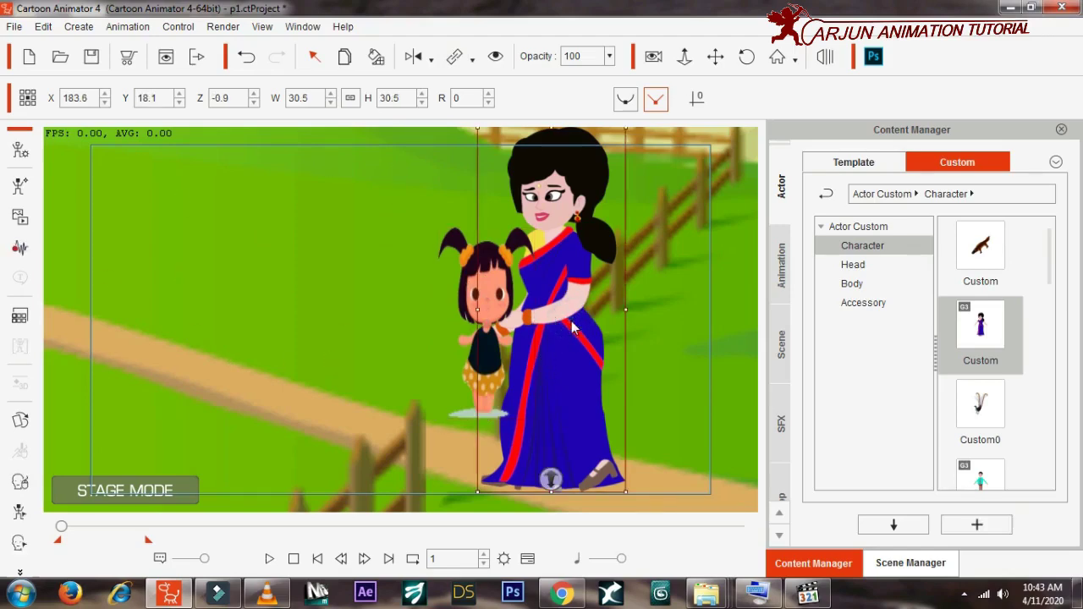
Apply the Walk(2L) action to the woman and play the preview
{"action": "right_click", "coordinate": [562, 243]}
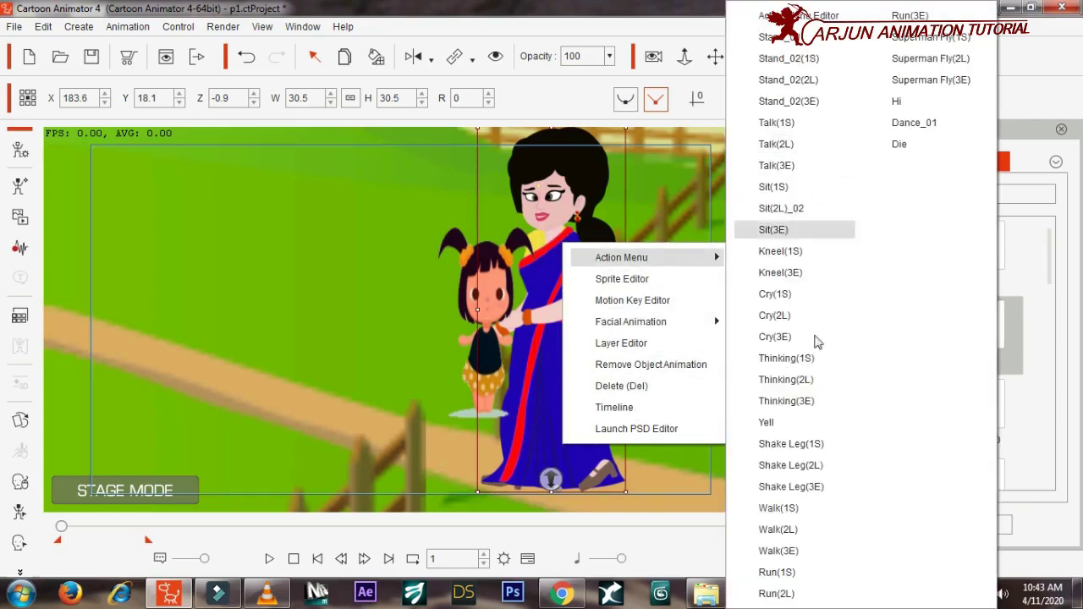
{"action": "mouse_move", "coordinate": [621, 257]}
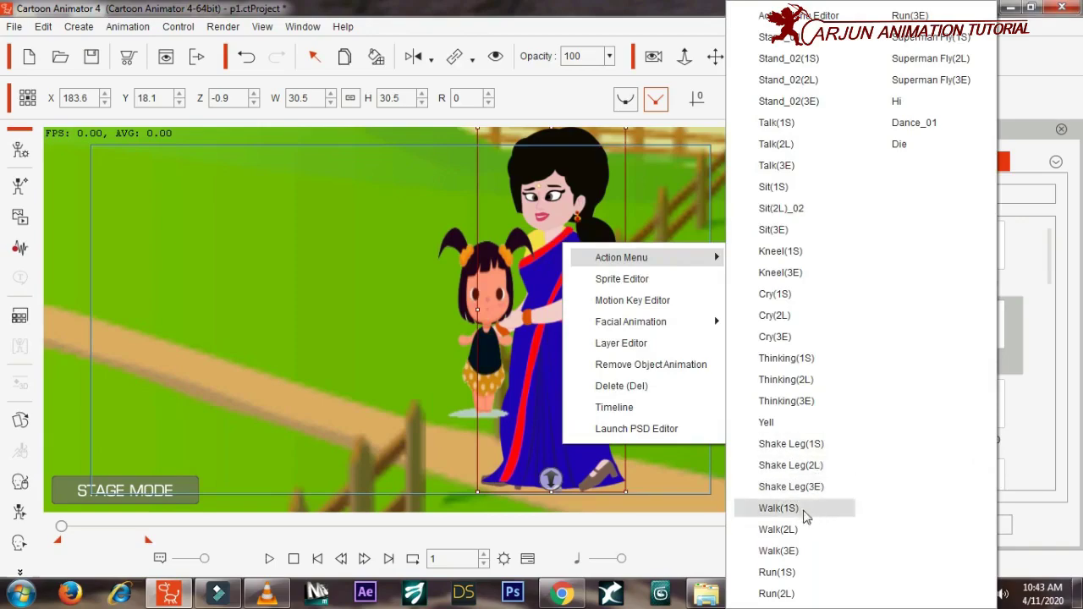
{"action": "left_click", "coordinate": [768, 531]}
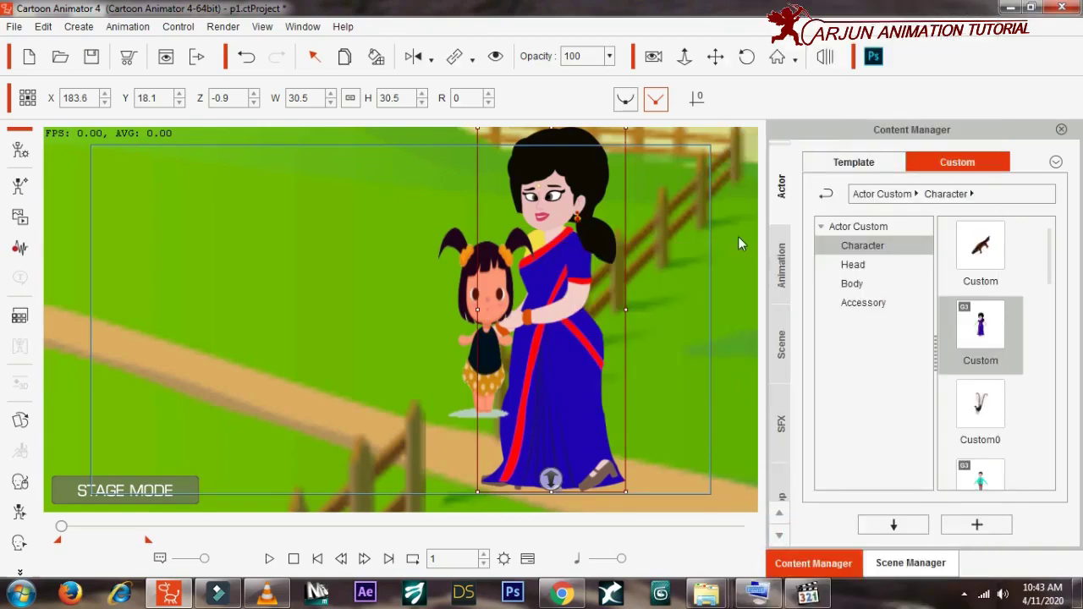
{"action": "key", "text": "space"}
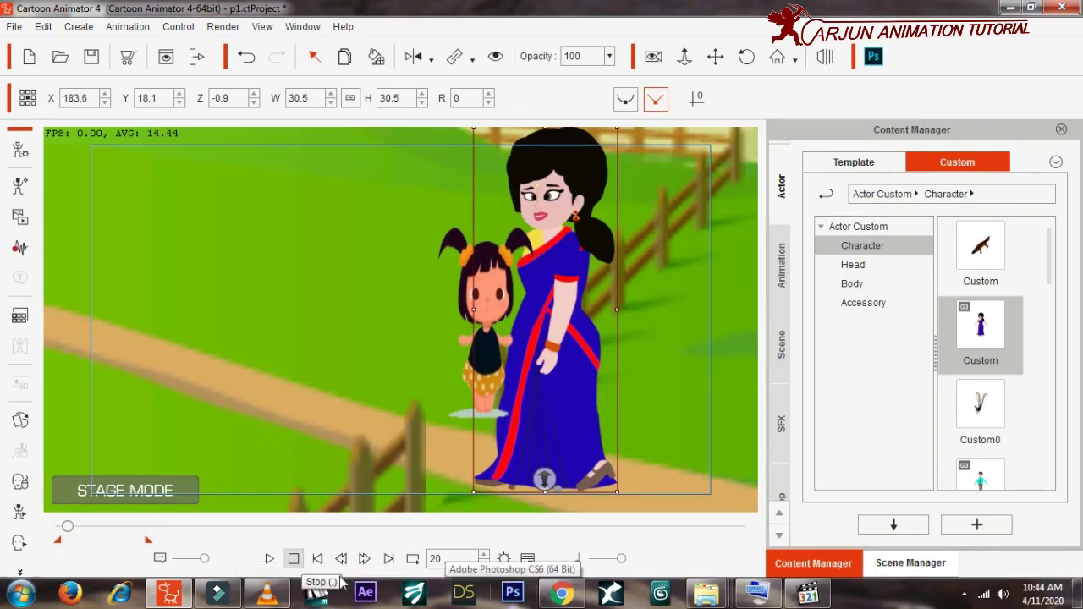
In the timeline, remove the LArm and RArm motion from the woman's Walk clip, returning to frame 1
{"action": "left_click", "coordinate": [525, 560]}
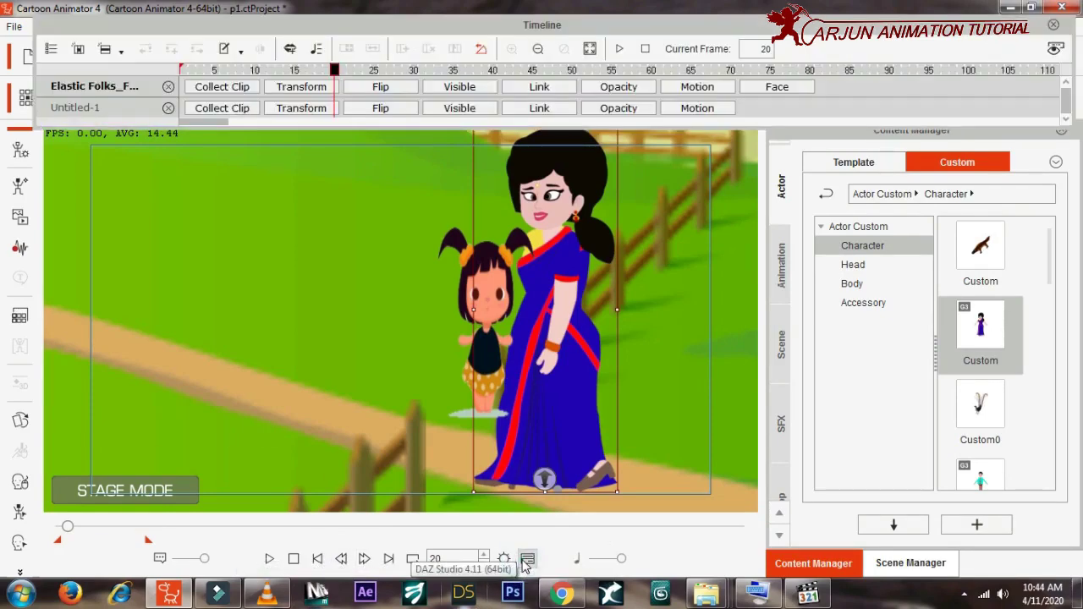
{"action": "left_click", "coordinate": [315, 558]}
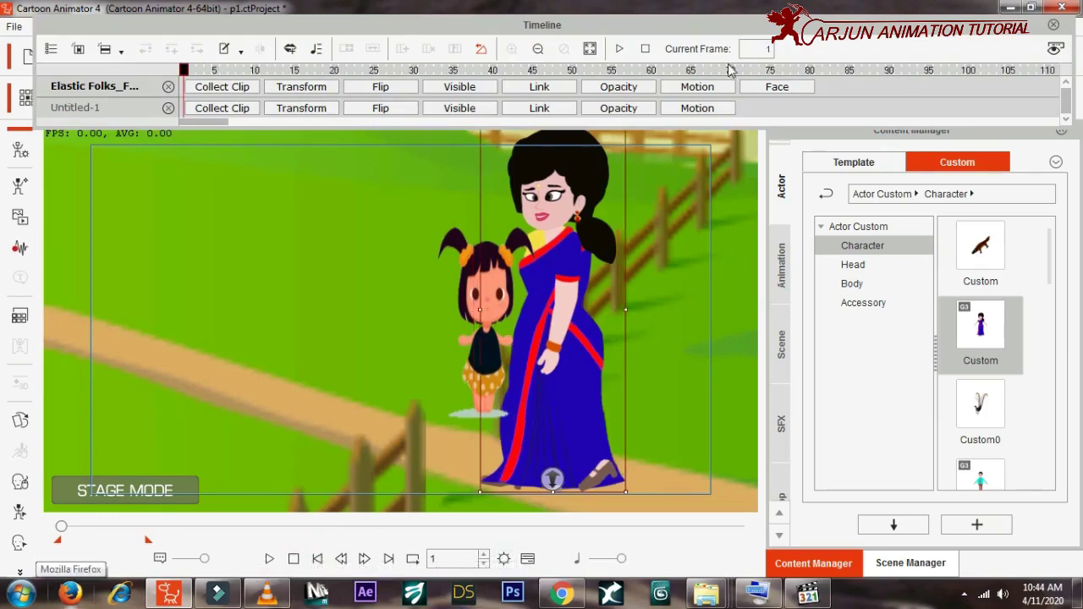
{"action": "left_click", "coordinate": [693, 88]}
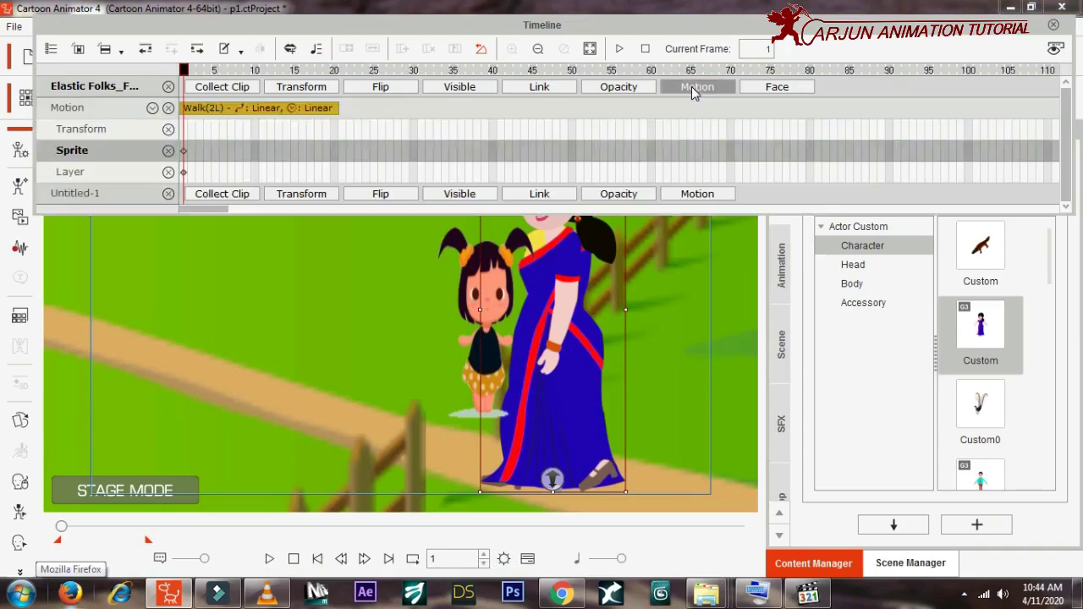
{"action": "left_click", "coordinate": [201, 110]}
{"action": "right_click", "coordinate": [204, 110]}
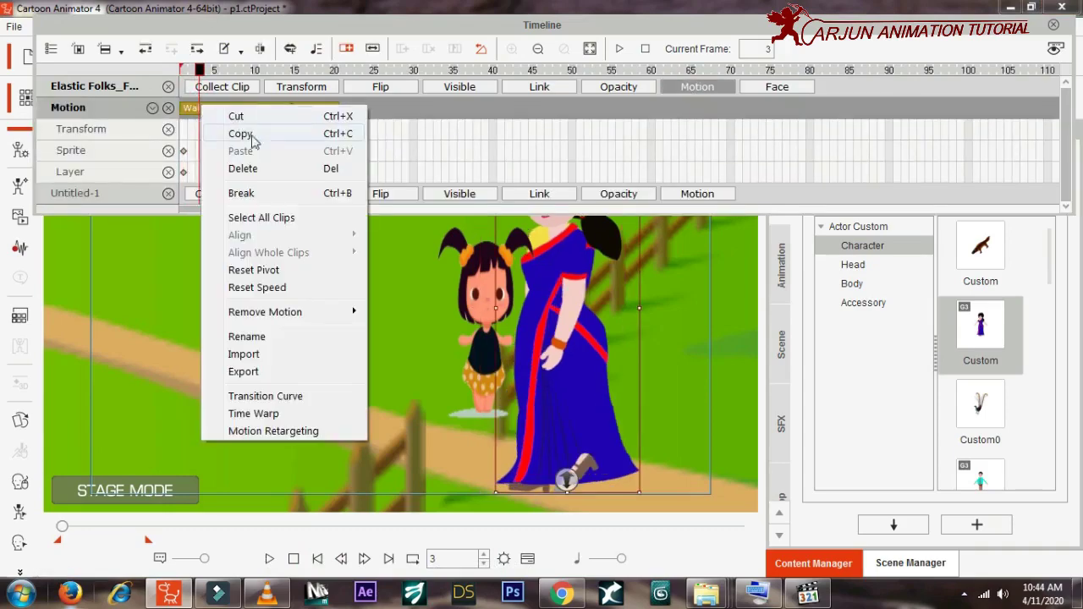
{"action": "mouse_move", "coordinate": [265, 311]}
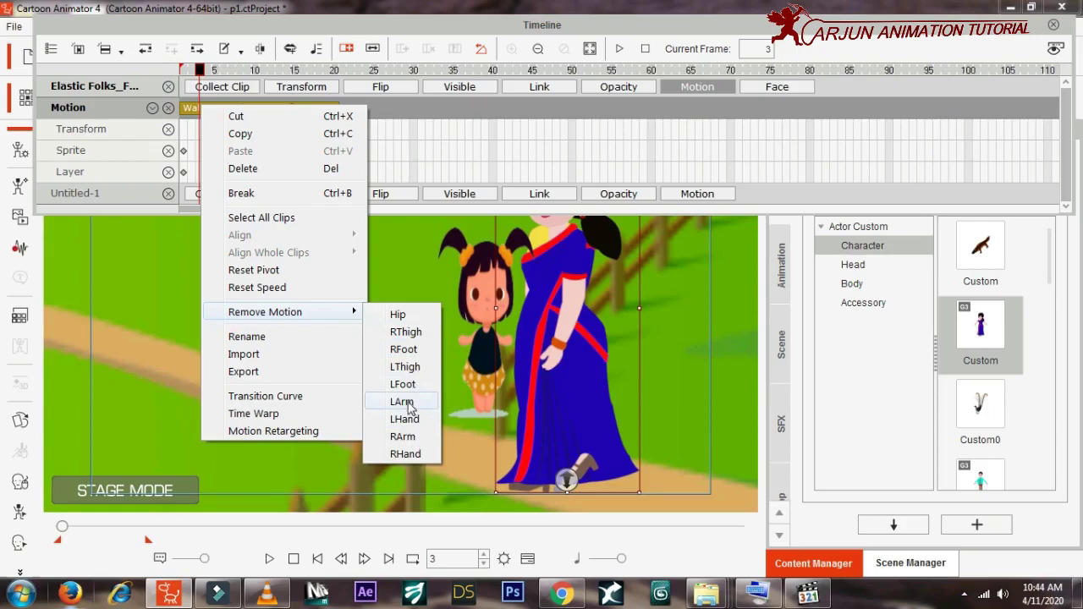
{"action": "left_click", "coordinate": [403, 402]}
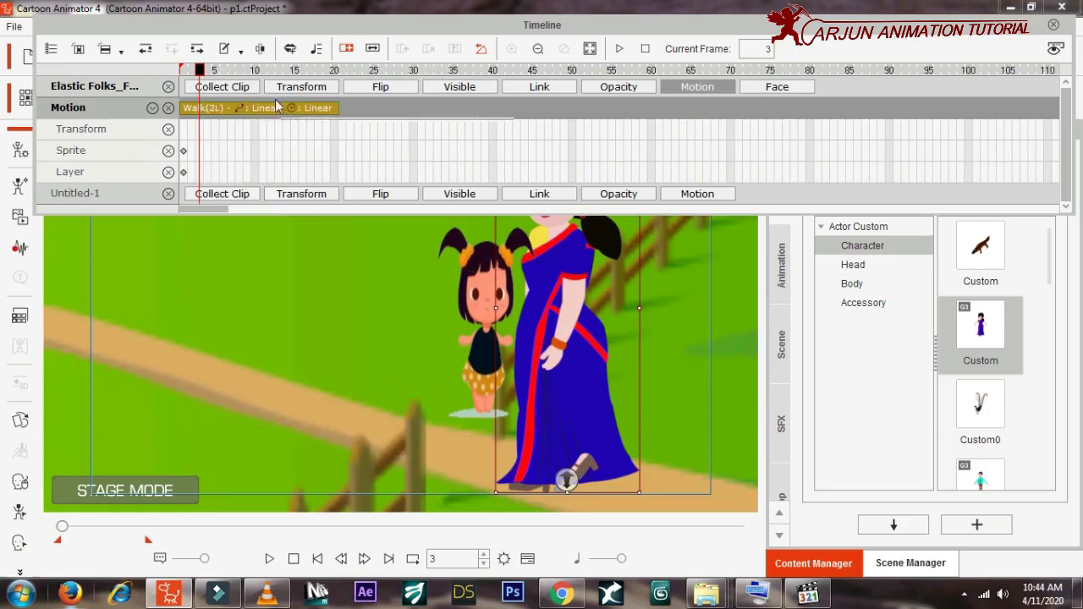
{"action": "right_click", "coordinate": [232, 105]}
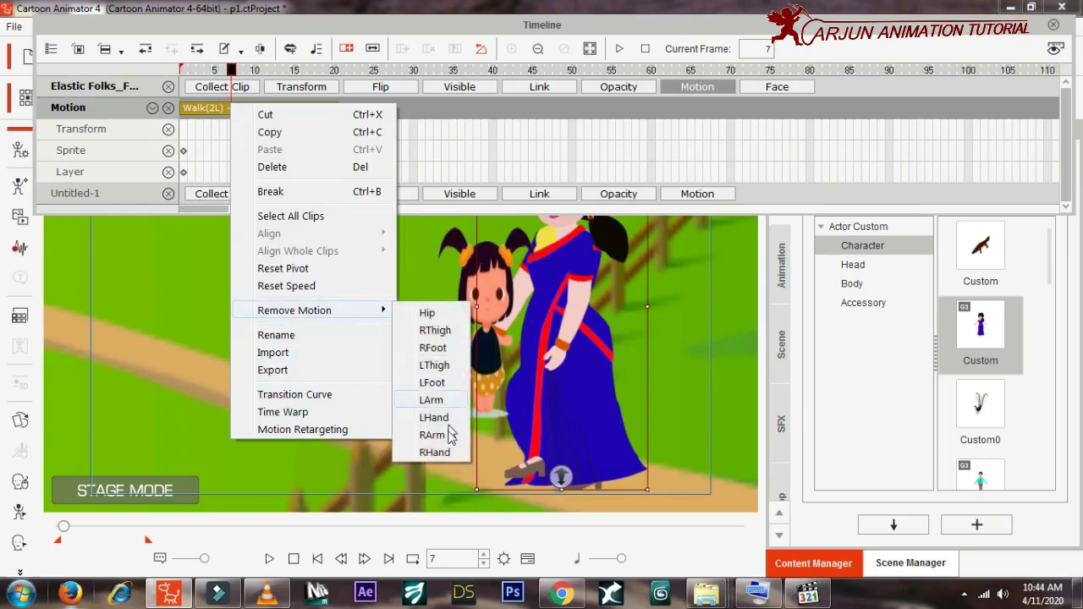
{"action": "left_click", "coordinate": [438, 435]}
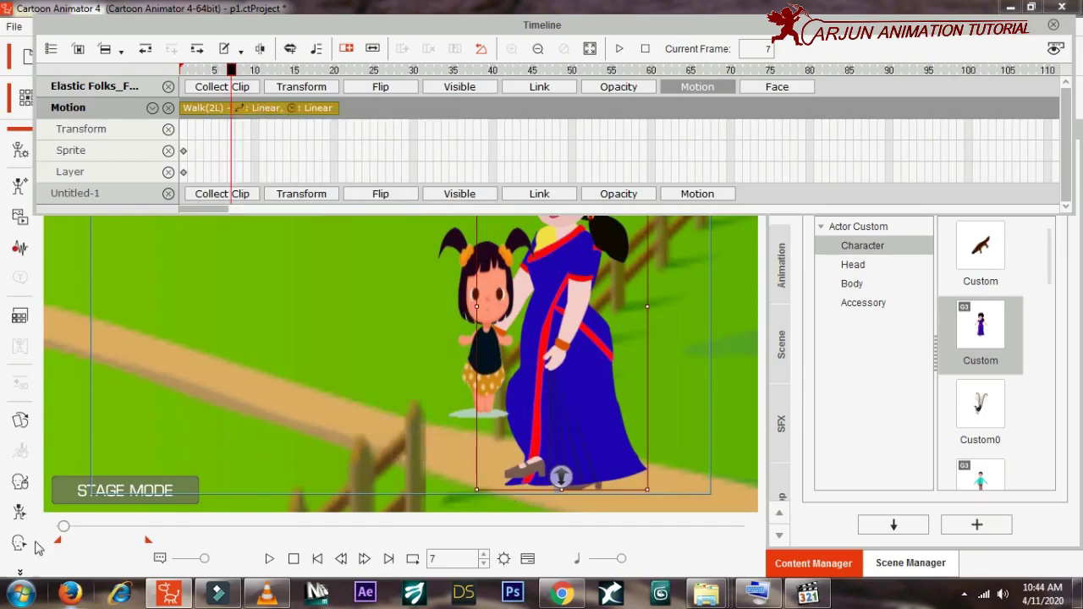
{"action": "mouse_move", "coordinate": [61, 530]}
{"action": "left_mouse_down"}
{"action": "mouse_move", "coordinate": [52, 528]}
{"action": "mouse_move", "coordinate": [67, 524]}
{"action": "mouse_move", "coordinate": [56, 522]}
{"action": "left_mouse_up"}
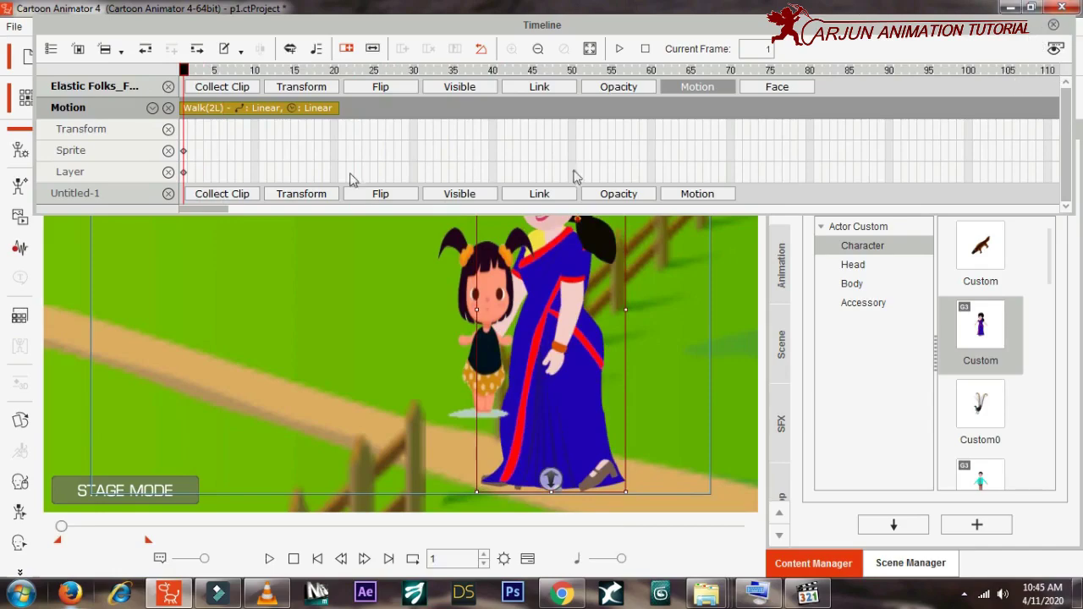
Show the mother's skeleton and open the Motion Key Editor beside the stage
{"action": "left_click", "coordinate": [21, 516]}
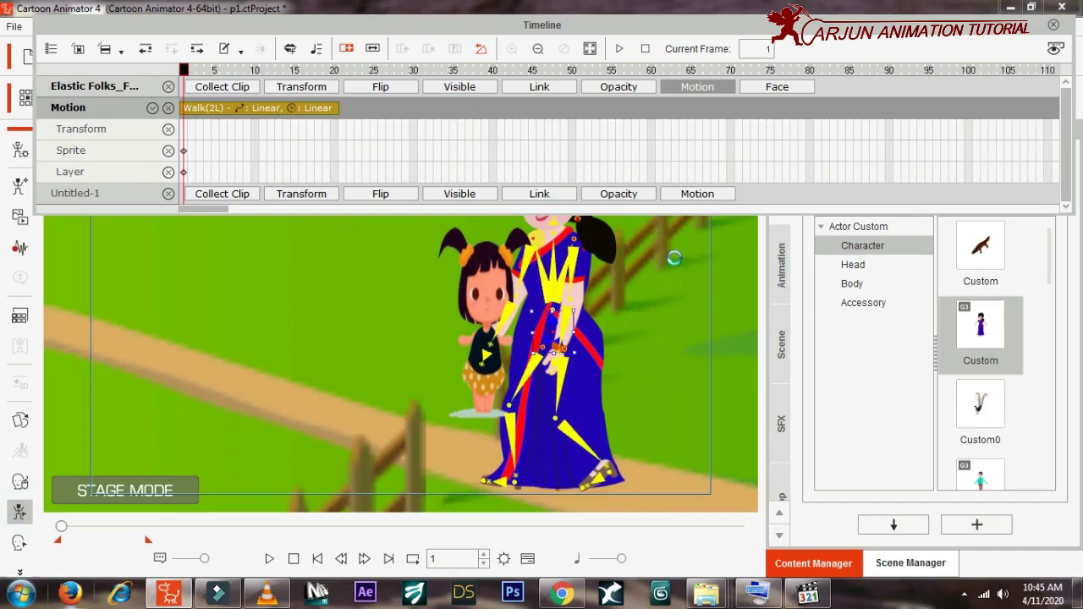
{"action": "left_click", "coordinate": [553, 271]}
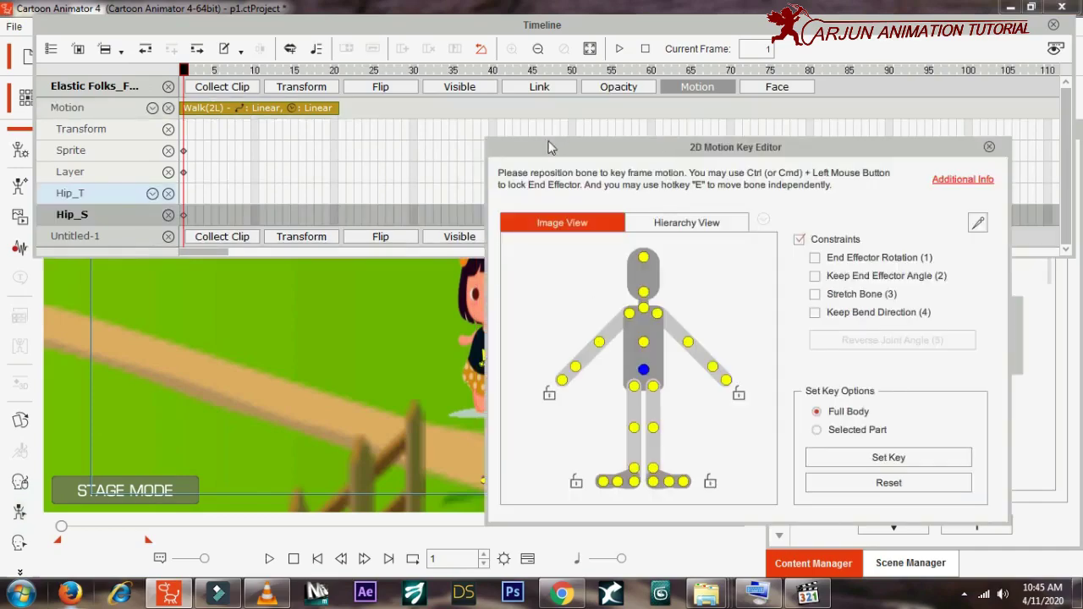
{"action": "left_click_drag", "start_coordinate": [515, 154], "coordinate": [795, 191]}
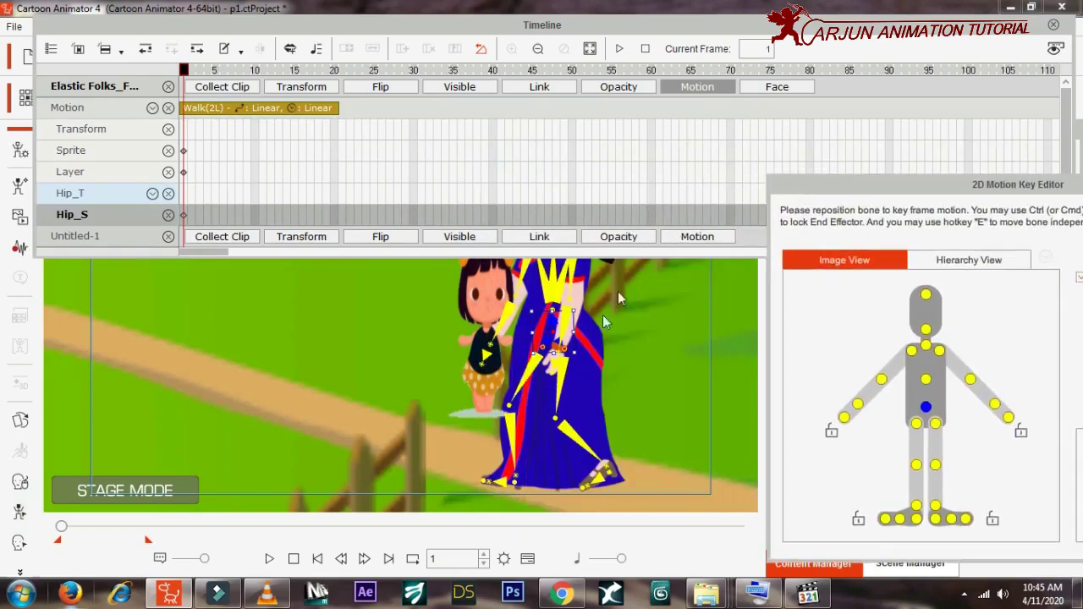
{"action": "left_click_drag", "start_coordinate": [562, 355], "coordinate": [547, 340]}
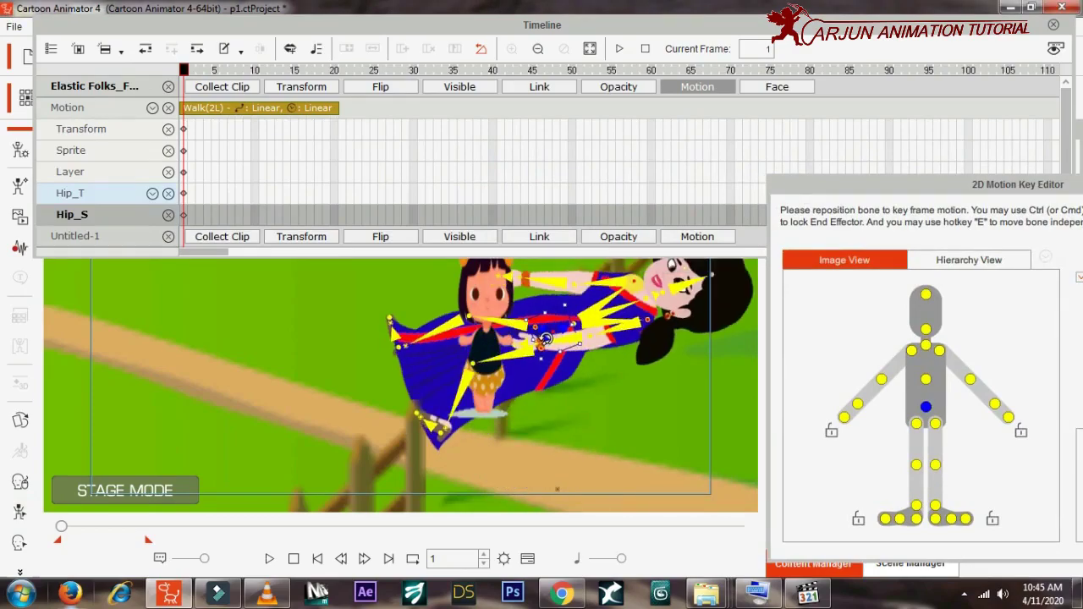
{"action": "key", "text": "ctrl+z"}
Key the mother's left hand resting on the child at frame 1, check it, and close the editor
{"action": "left_click", "coordinate": [994, 405]}
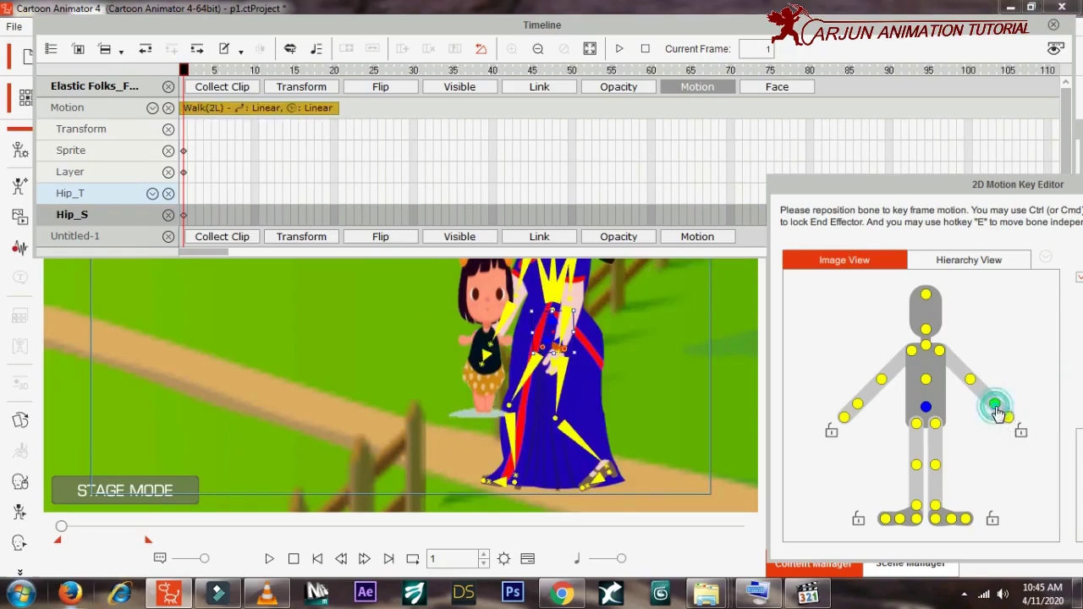
{"action": "left_click", "coordinate": [994, 405]}
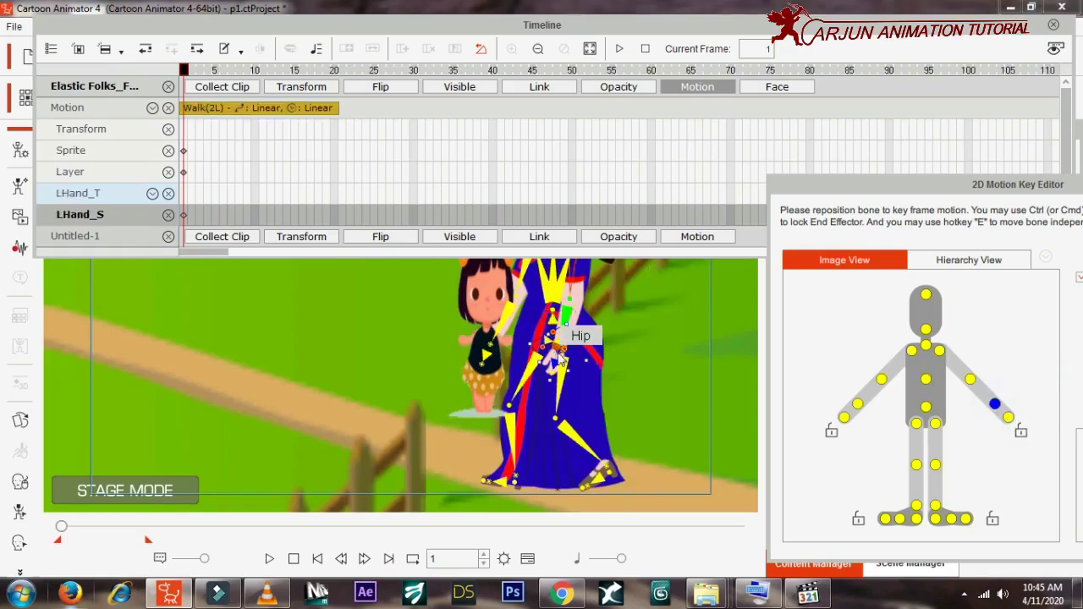
{"action": "left_click_drag", "start_coordinate": [555, 356], "coordinate": [508, 332]}
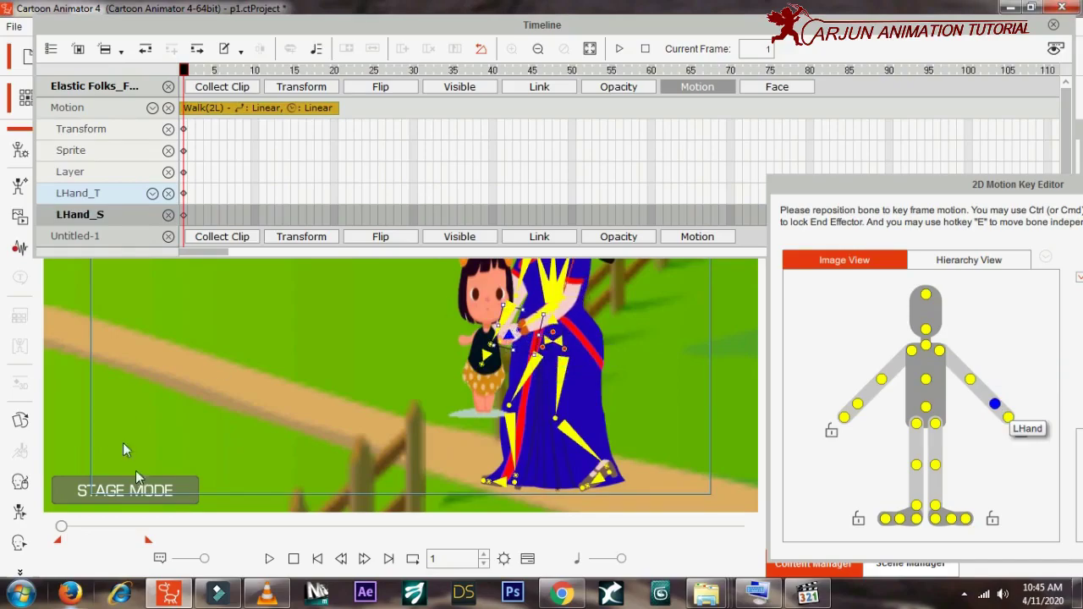
{"action": "left_click_drag", "start_coordinate": [62, 529], "coordinate": [72, 534]}
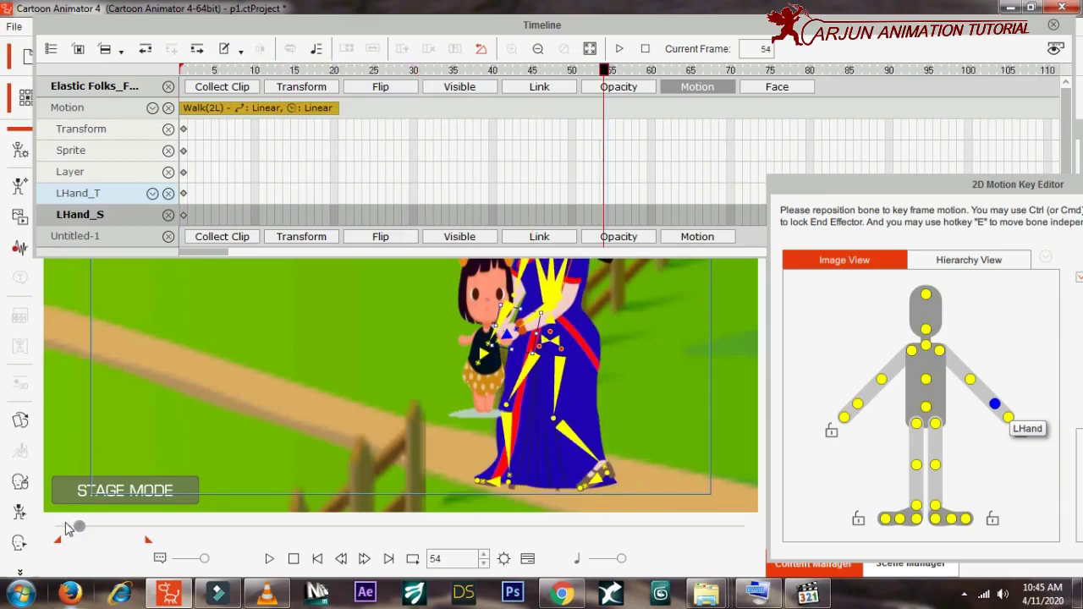
{"action": "left_click_drag", "start_coordinate": [71, 534], "coordinate": [46, 525]}
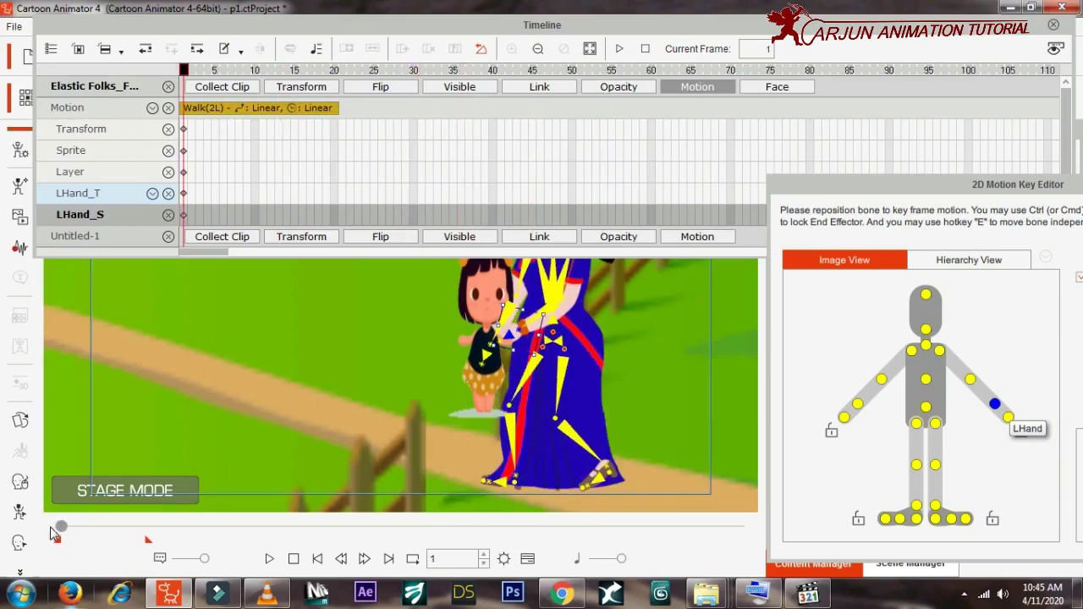
{"action": "left_click_drag", "start_coordinate": [60, 533], "coordinate": [61, 531]}
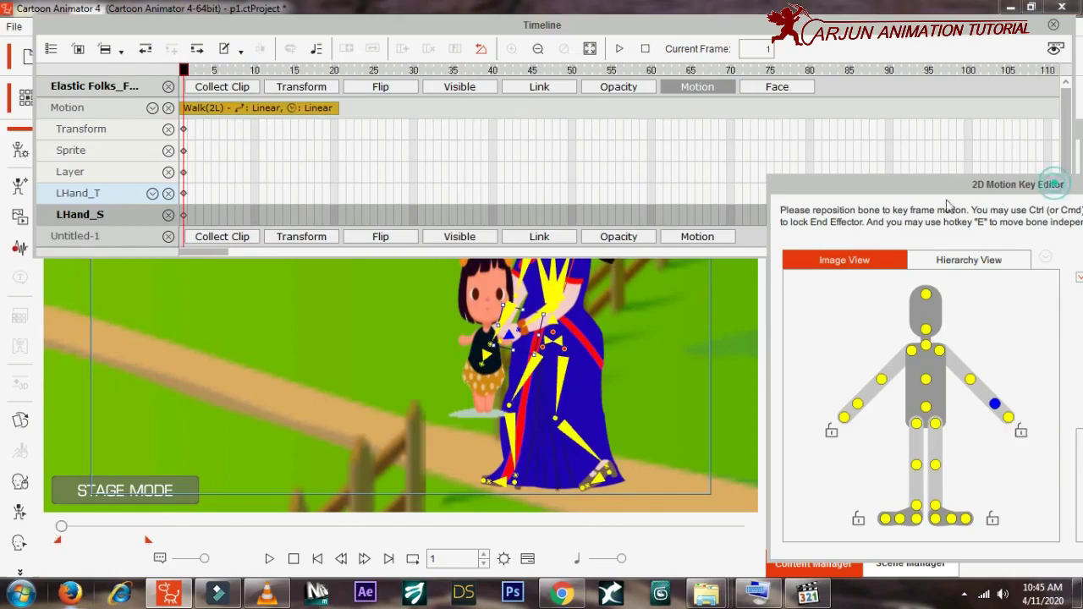
{"action": "left_click_drag", "start_coordinate": [1053, 186], "coordinate": [856, 203]}
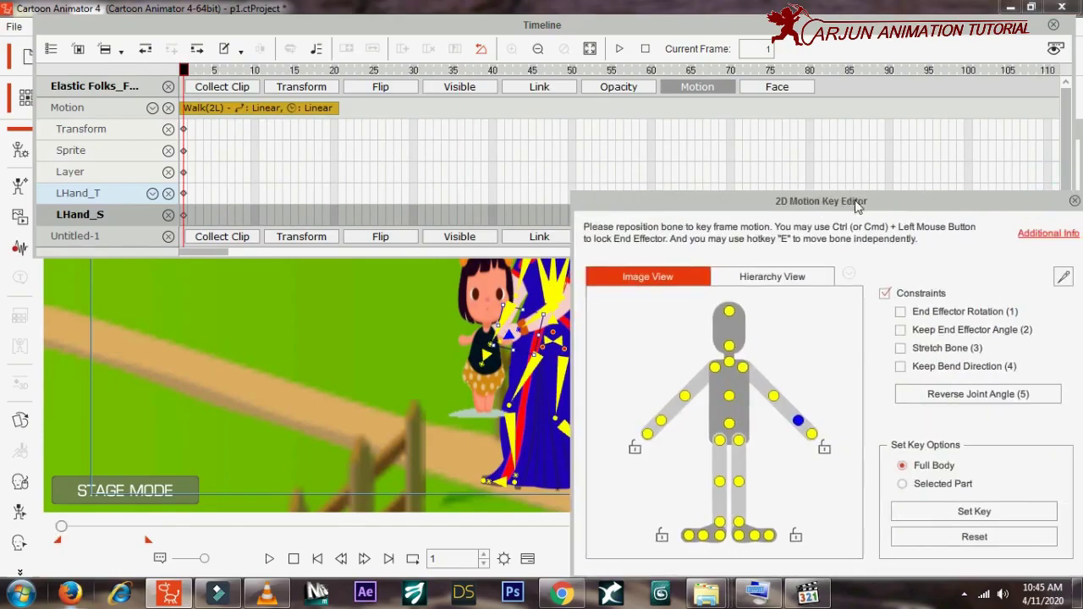
{"action": "left_click", "coordinate": [1075, 200]}
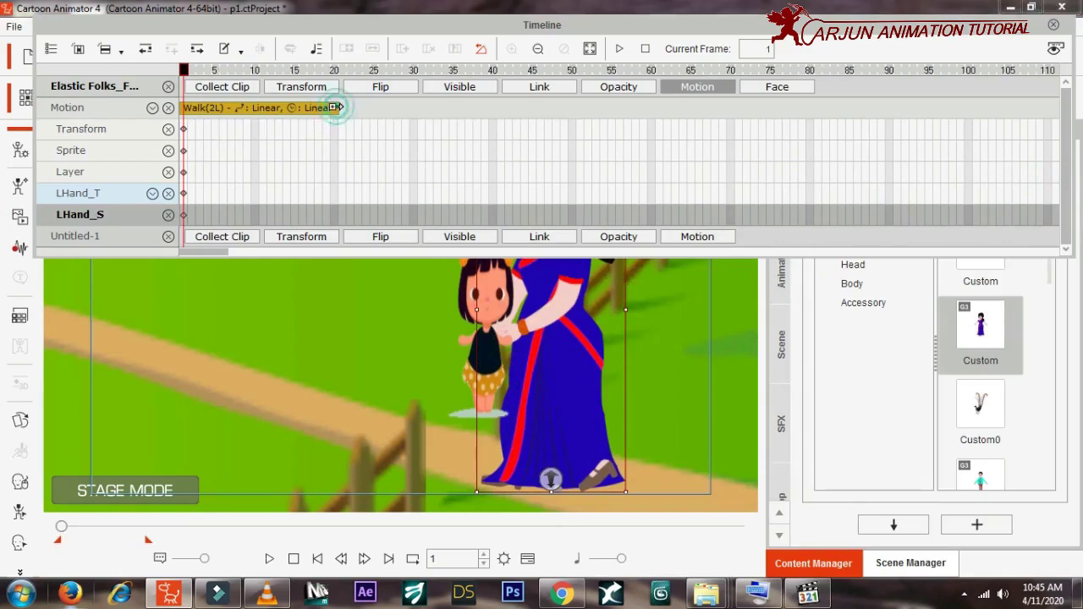
Stretch the woman's Walk(2L) clip out to frame 96, jump there, and close the timeline
{"action": "left_click", "coordinate": [355, 115]}
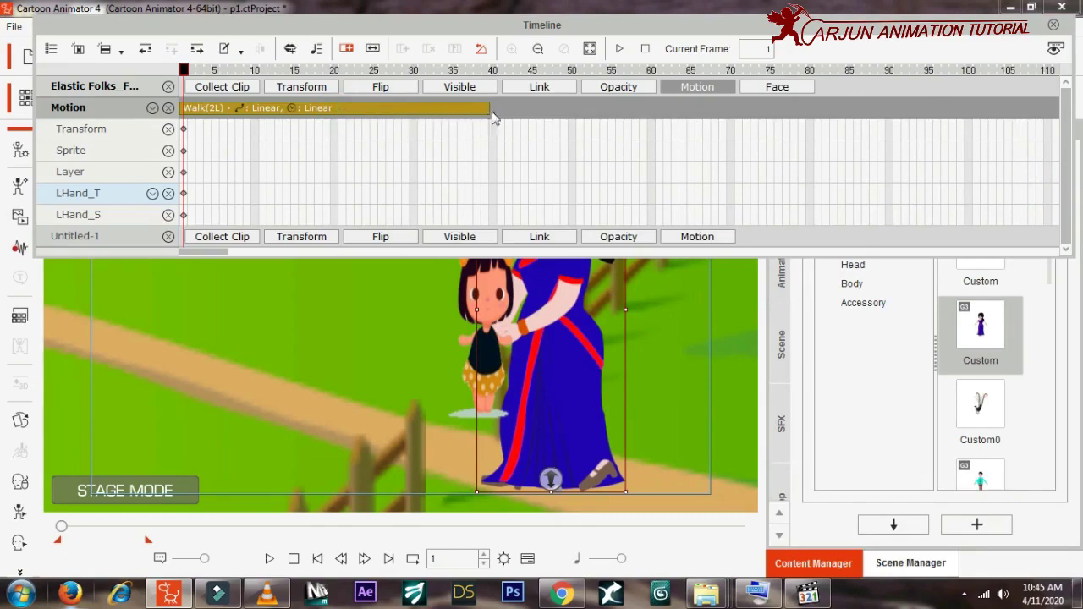
{"action": "left_click_drag", "start_coordinate": [492, 111], "coordinate": [522, 111]}
{"action": "left_click_drag", "start_coordinate": [617, 118], "coordinate": [677, 118]}
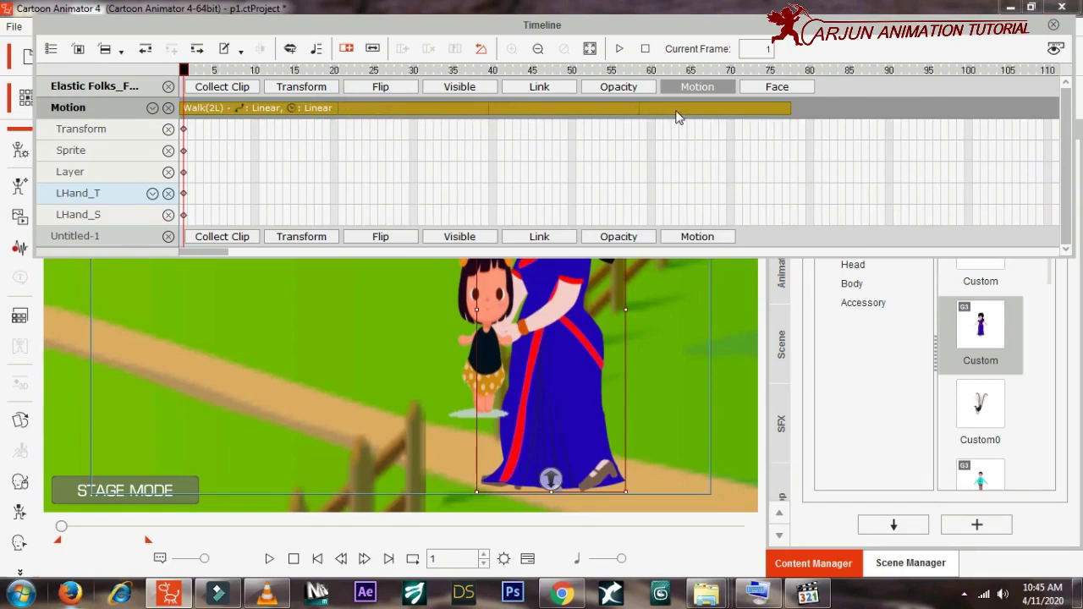
{"action": "left_click_drag", "start_coordinate": [781, 116], "coordinate": [806, 116]}
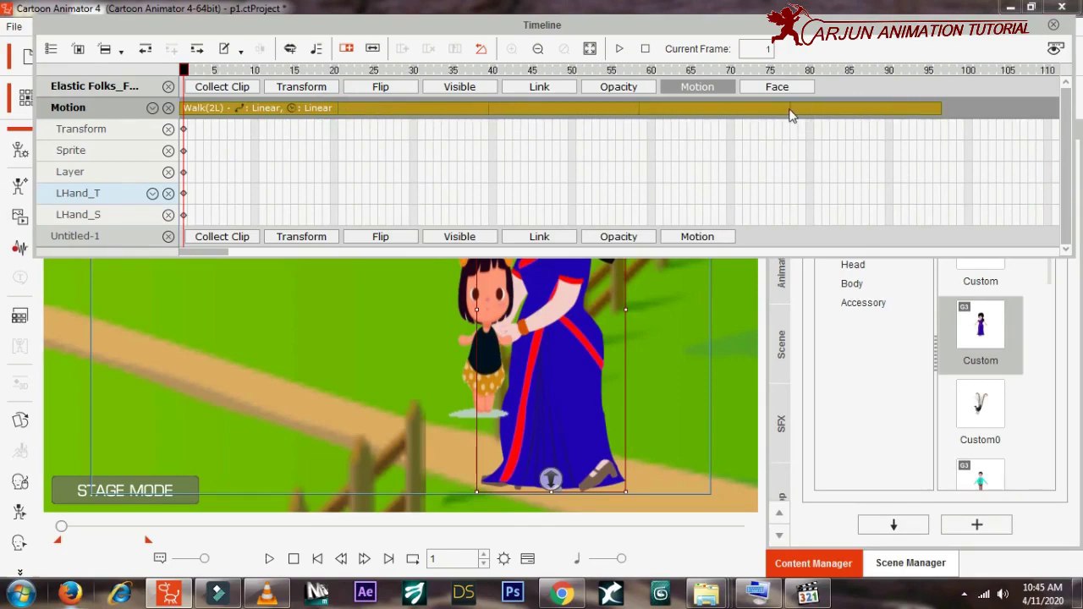
{"action": "left_click", "coordinate": [938, 71]}
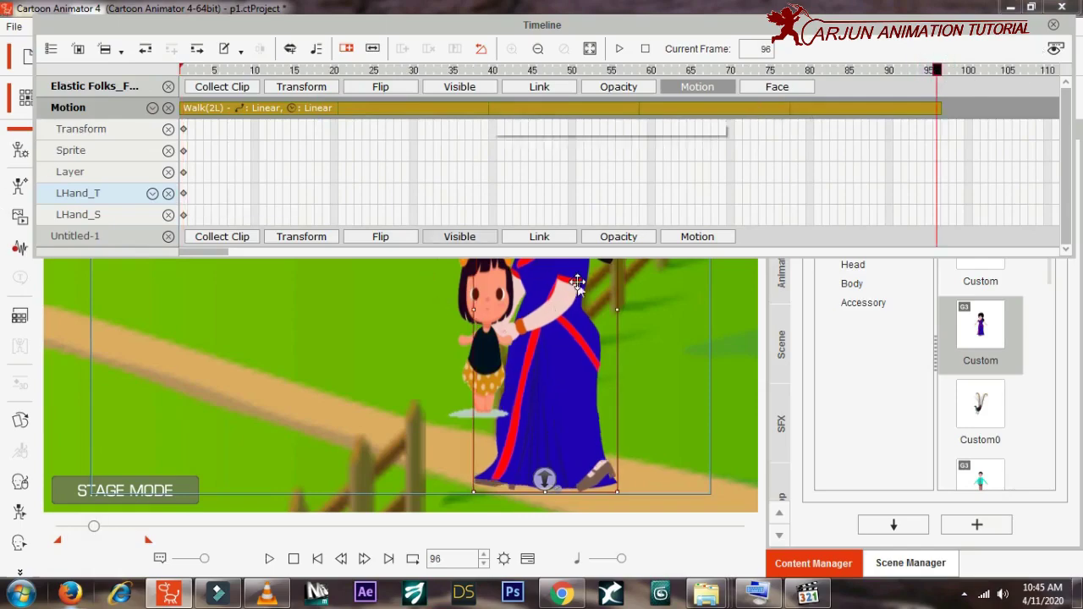
{"action": "left_click", "coordinate": [1054, 25]}
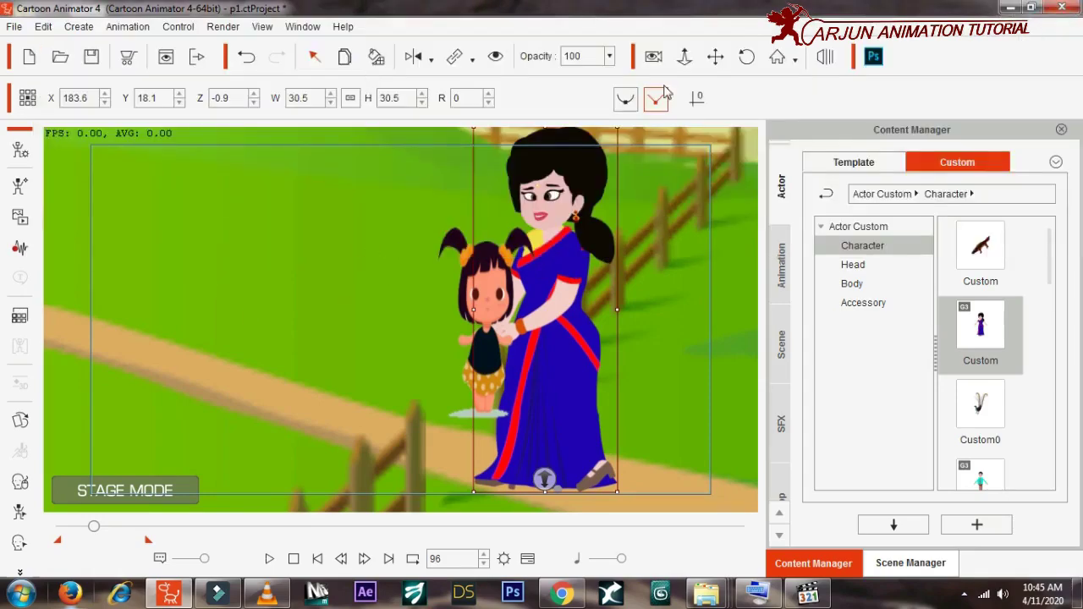
Key the mother at frame 96 near the house (X 25.1, Y 61.6), then return to frame 1
{"action": "left_click", "coordinate": [310, 401]}
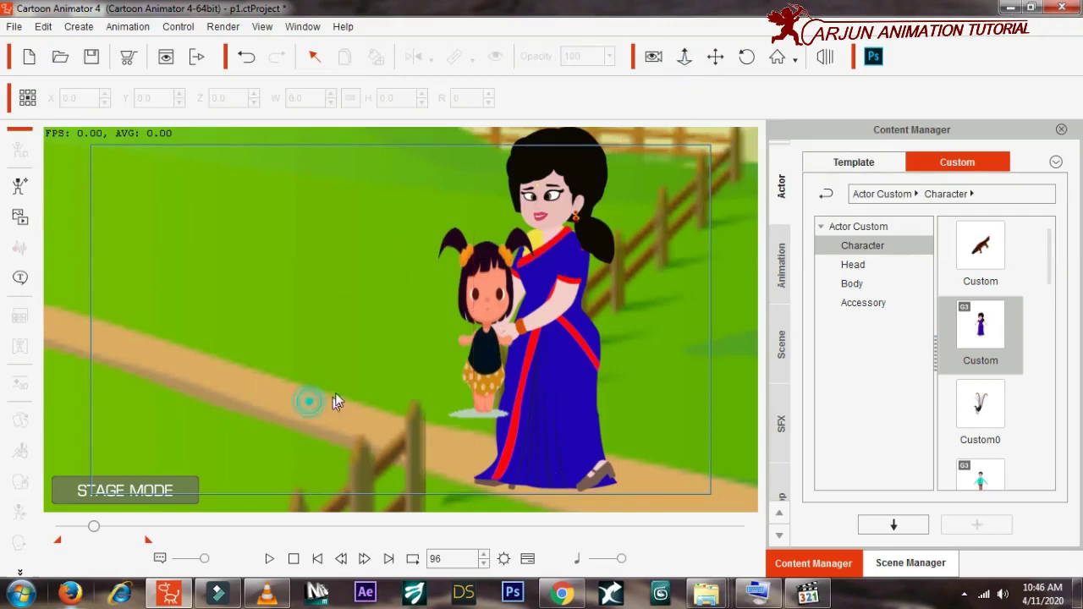
{"action": "left_click", "coordinate": [684, 57]}
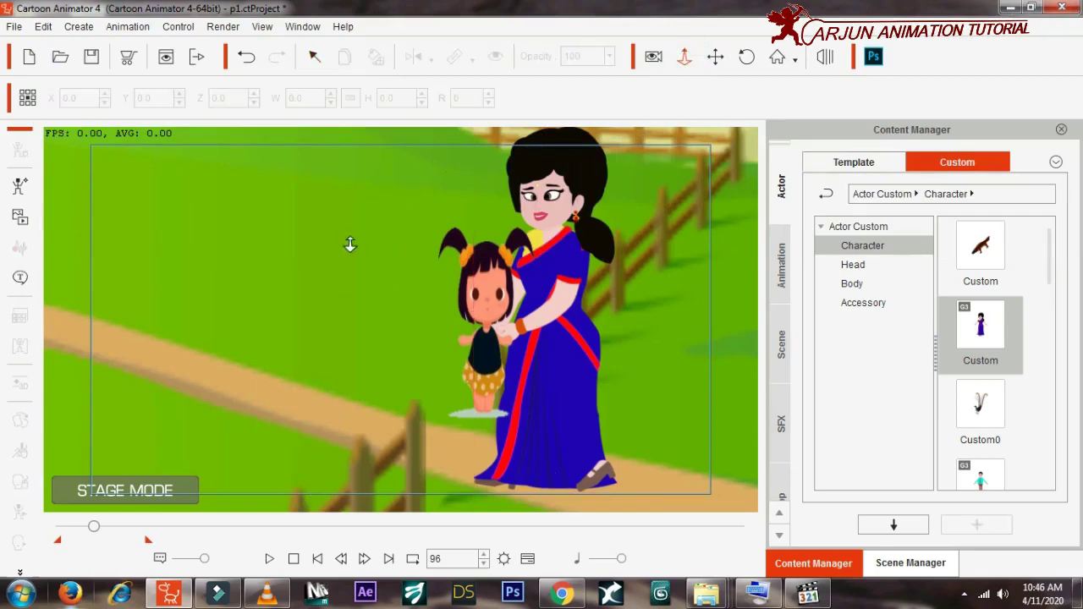
{"action": "mouse_move", "coordinate": [373, 324]}
{"action": "left_mouse_down"}
{"action": "mouse_move", "coordinate": [346, 452]}
{"action": "mouse_move", "coordinate": [402, 437]}
{"action": "mouse_move", "coordinate": [415, 375]}
{"action": "left_mouse_up"}
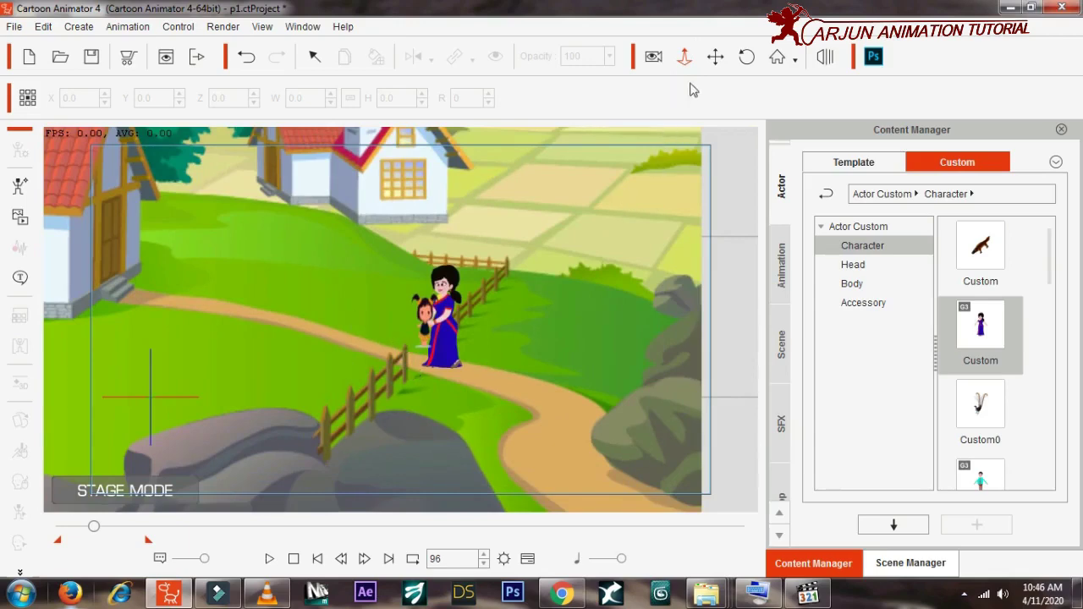
{"action": "left_click", "coordinate": [716, 56]}
{"action": "mouse_move", "coordinate": [386, 270]}
{"action": "left_mouse_down"}
{"action": "mouse_move", "coordinate": [564, 350]}
{"action": "mouse_move", "coordinate": [566, 339]}
{"action": "left_mouse_up"}
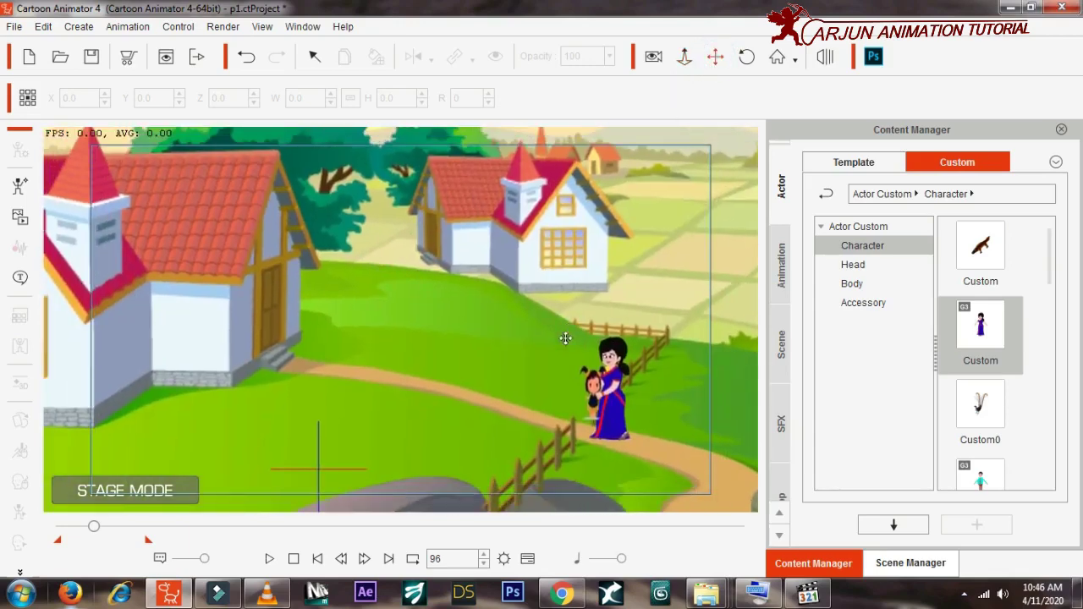
{"action": "key", "text": "q"}
{"action": "left_click", "coordinate": [621, 385]}
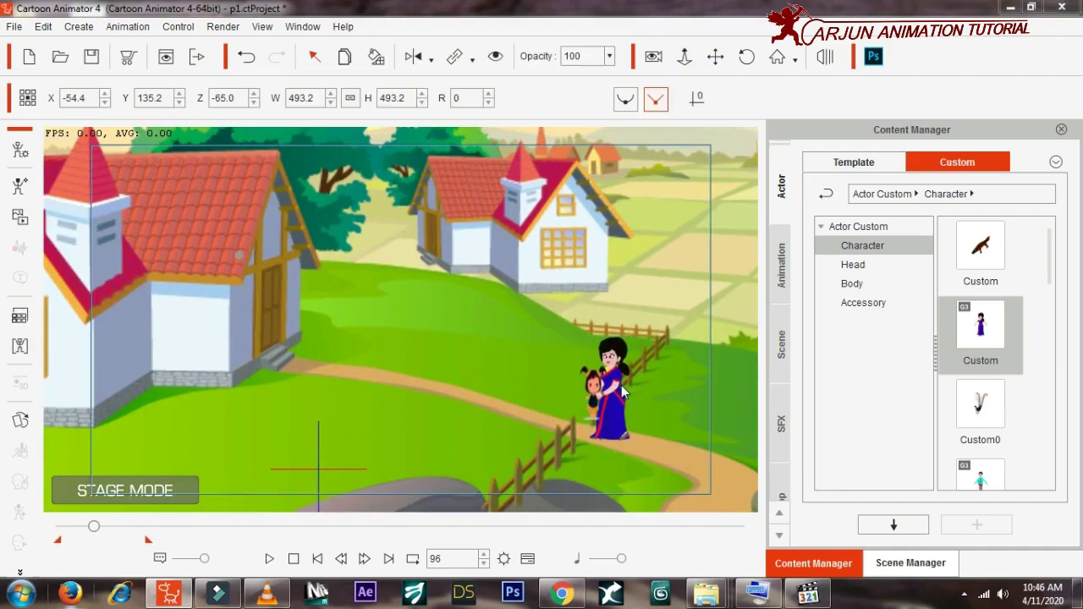
{"action": "left_click", "coordinate": [610, 375]}
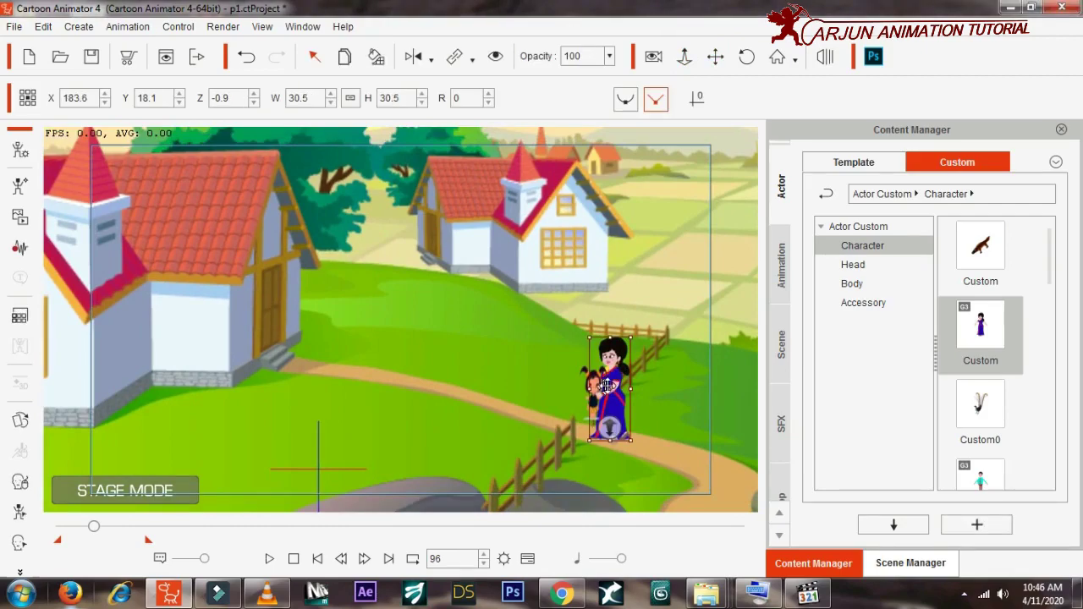
{"action": "mouse_move", "coordinate": [610, 385]}
{"action": "left_mouse_down"}
{"action": "mouse_move", "coordinate": [369, 329]}
{"action": "mouse_move", "coordinate": [358, 316]}
{"action": "left_mouse_up"}
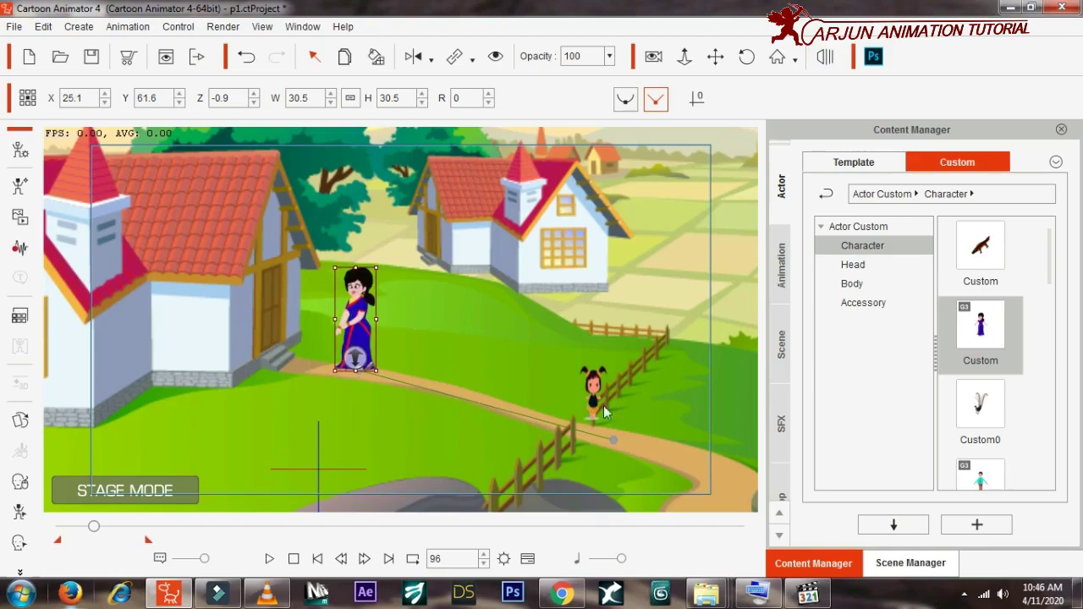
{"action": "left_click", "coordinate": [315, 560]}
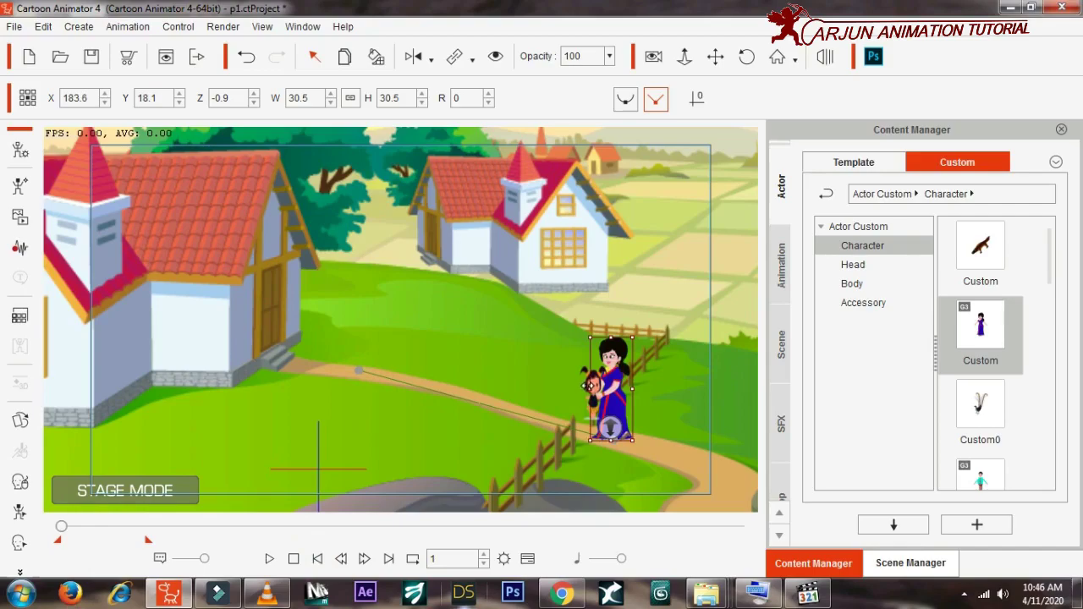
Try setting the little girl's Z depth to 23, then undo it
{"action": "left_click", "coordinate": [576, 385]}
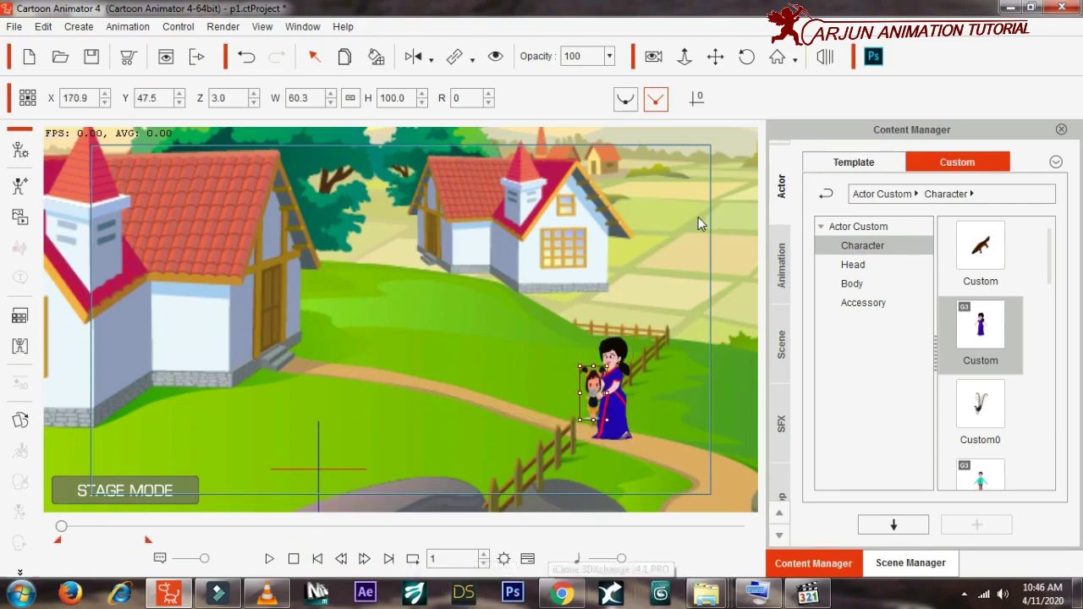
{"action": "type", "text": "23"}
{"action": "key", "text": "Return"}
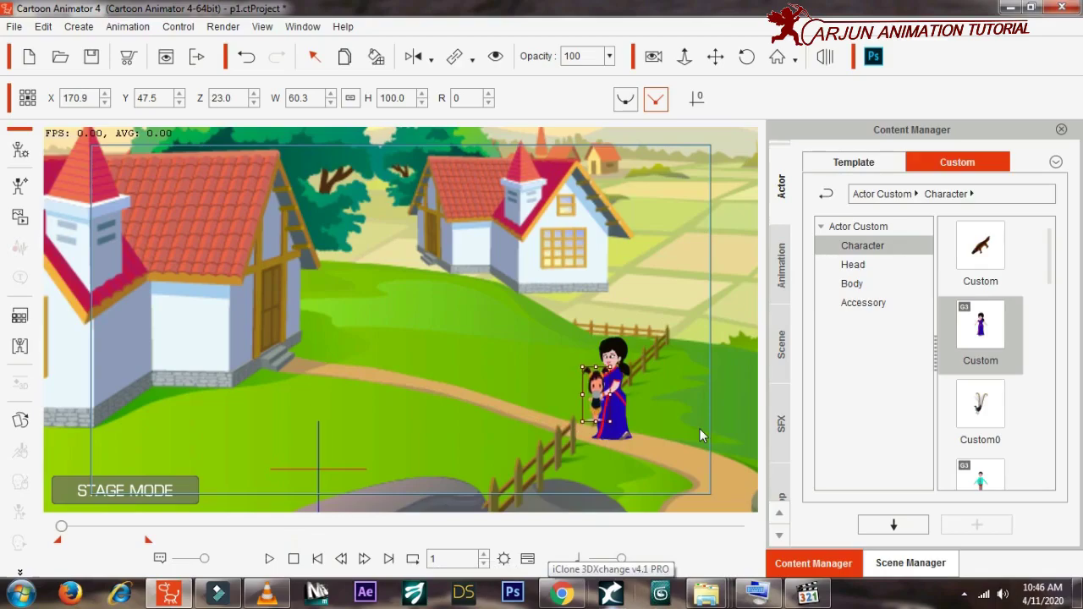
{"action": "key", "text": "ctrl+z"}
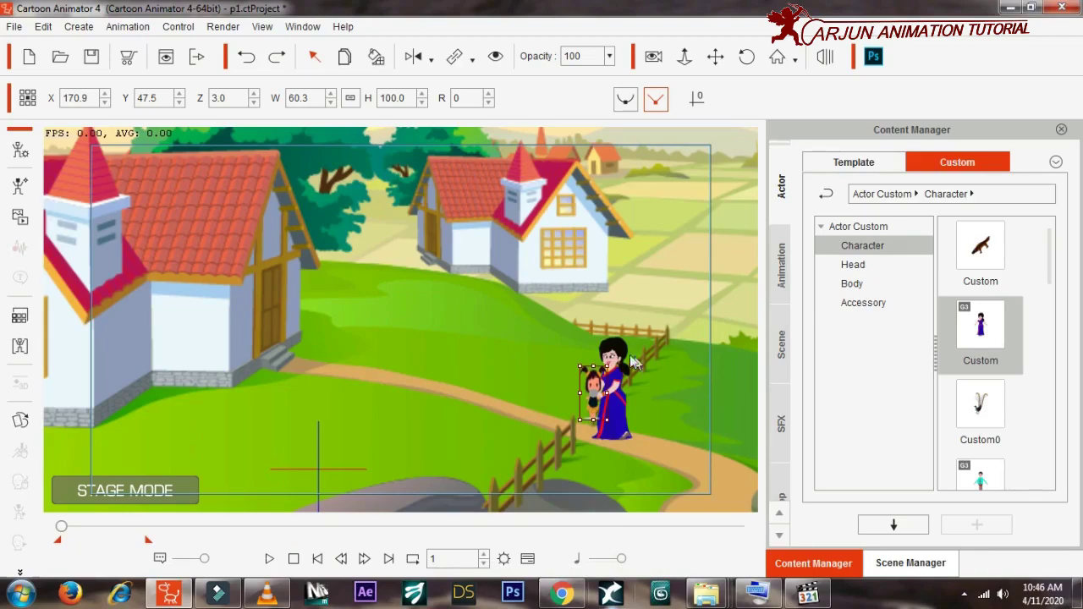
Nudge the girl up-left beside the woman's hand (X 169.9, Y 50.0), then reselect her
{"action": "left_click_drag", "start_coordinate": [594, 378], "coordinate": [593, 375]}
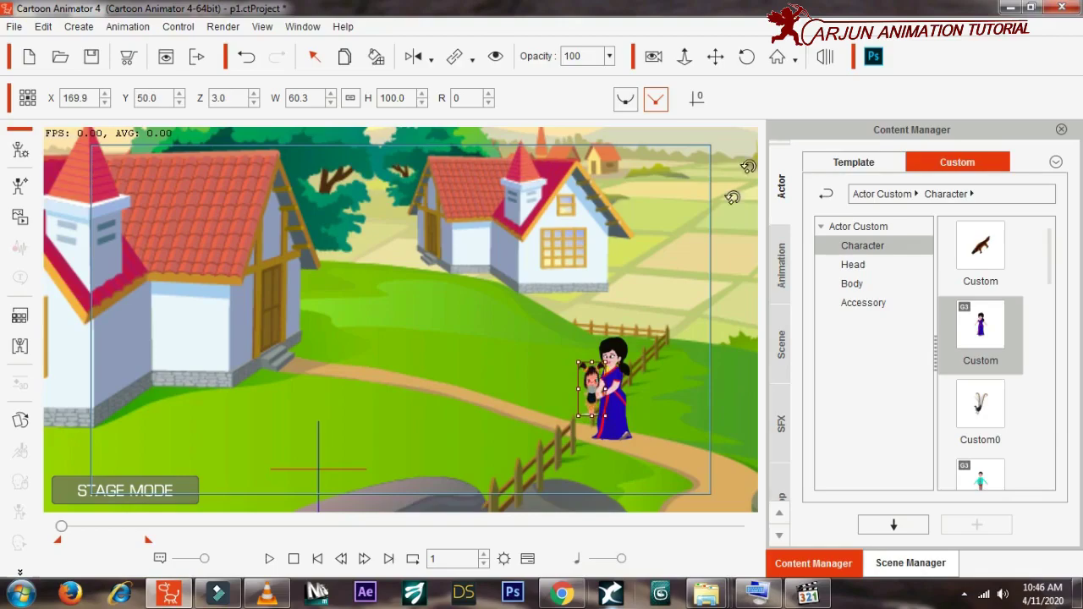
{"action": "left_click", "coordinate": [678, 390]}
{"action": "mouse_move", "coordinate": [678, 391]}
{"action": "left_mouse_down"}
{"action": "mouse_move", "coordinate": [694, 213]}
{"action": "mouse_move", "coordinate": [514, 251]}
{"action": "left_mouse_up"}
{"action": "left_click", "coordinate": [716, 56]}
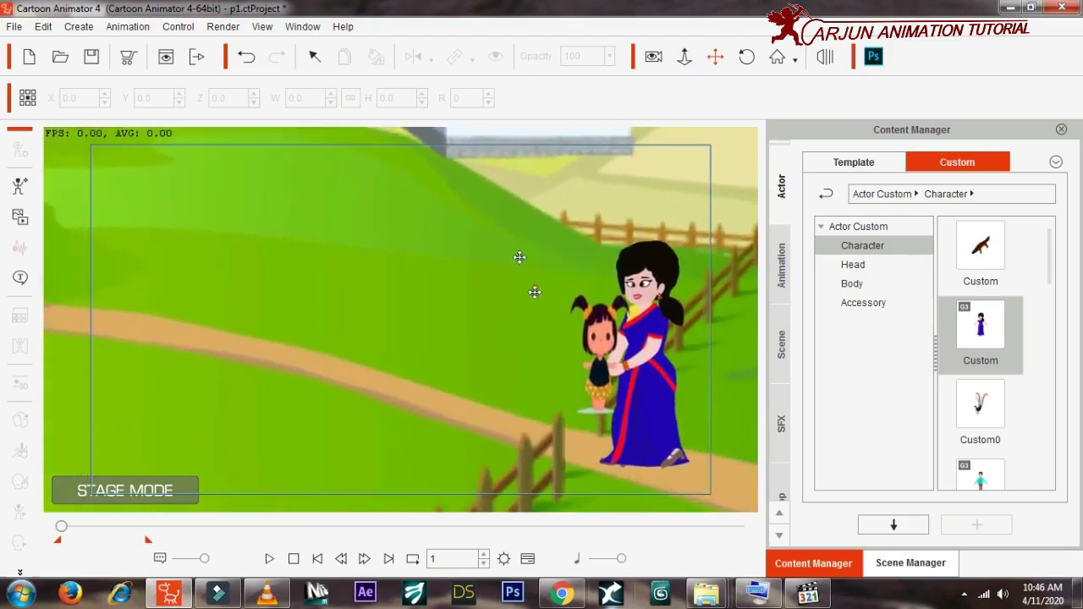
{"action": "left_click", "coordinate": [604, 332]}
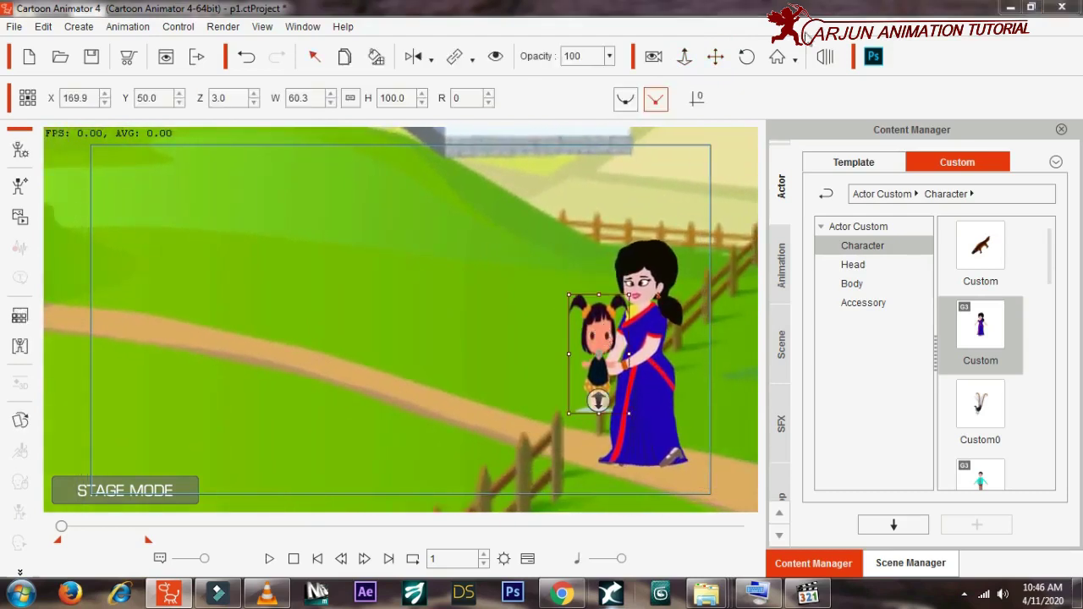
Link the little girl to the mother's hand
{"action": "left_click", "coordinate": [472, 65]}
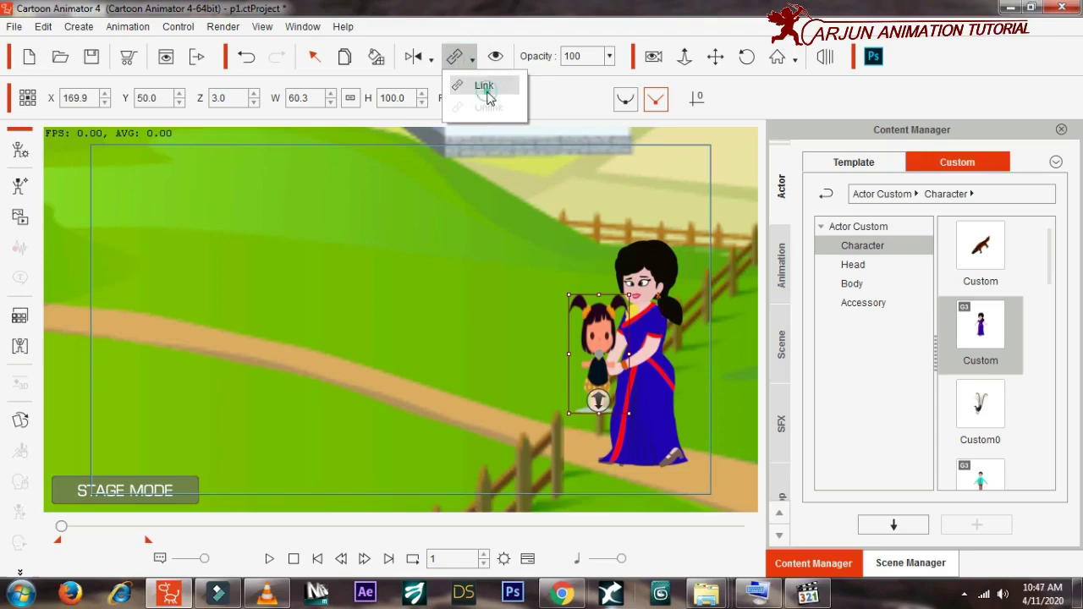
{"action": "left_click", "coordinate": [487, 89]}
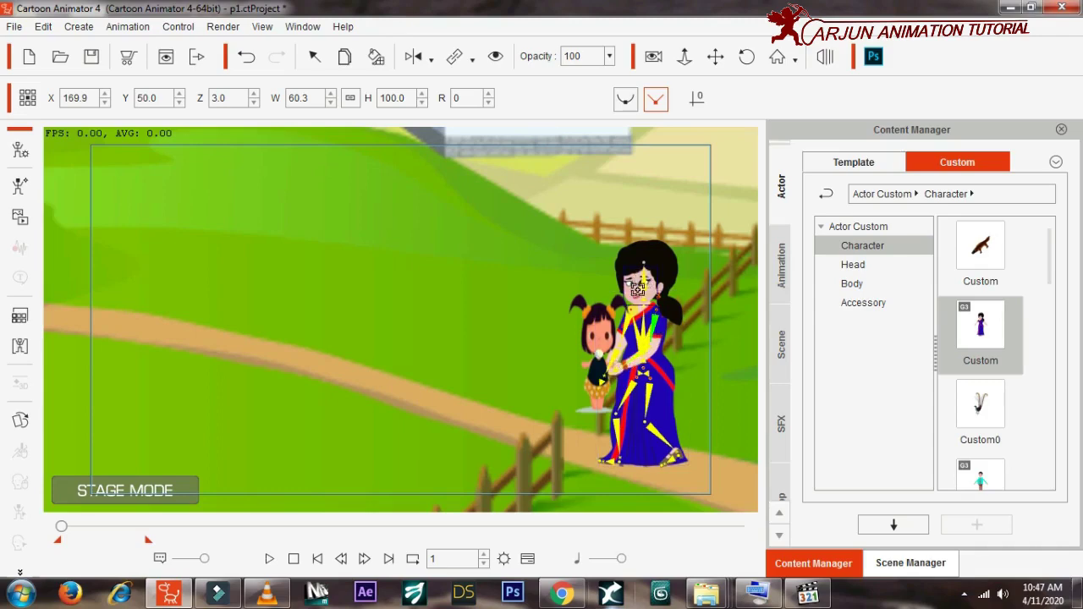
{"action": "left_click", "coordinate": [619, 368]}
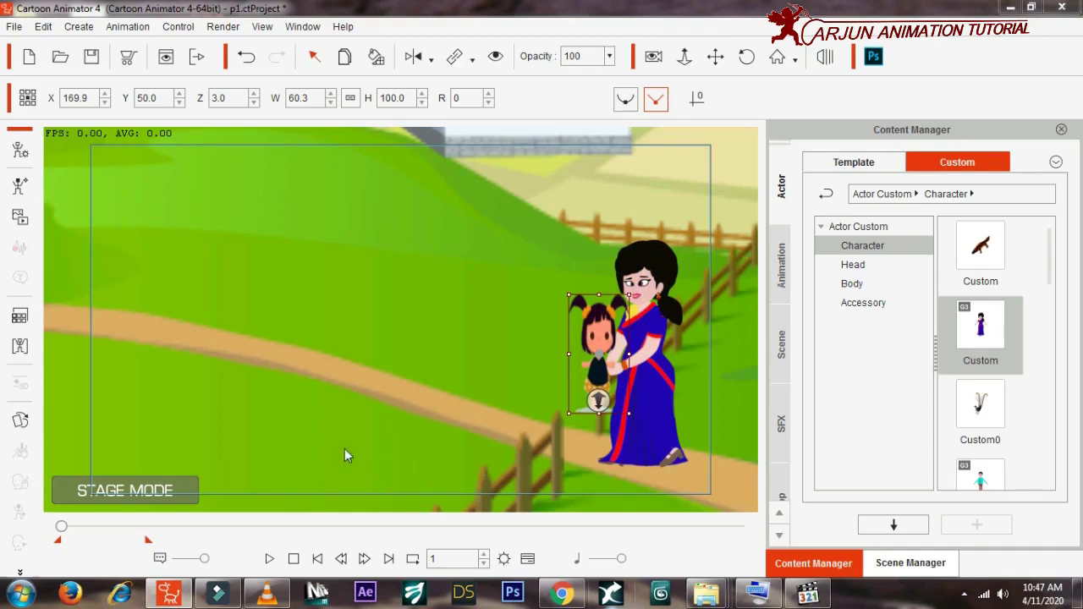
Test the link at frame 95, then return to frame 1
{"action": "mouse_move", "coordinate": [62, 529]}
{"action": "left_mouse_down"}
{"action": "mouse_move", "coordinate": [106, 532]}
{"action": "mouse_move", "coordinate": [34, 518]}
{"action": "left_mouse_up"}
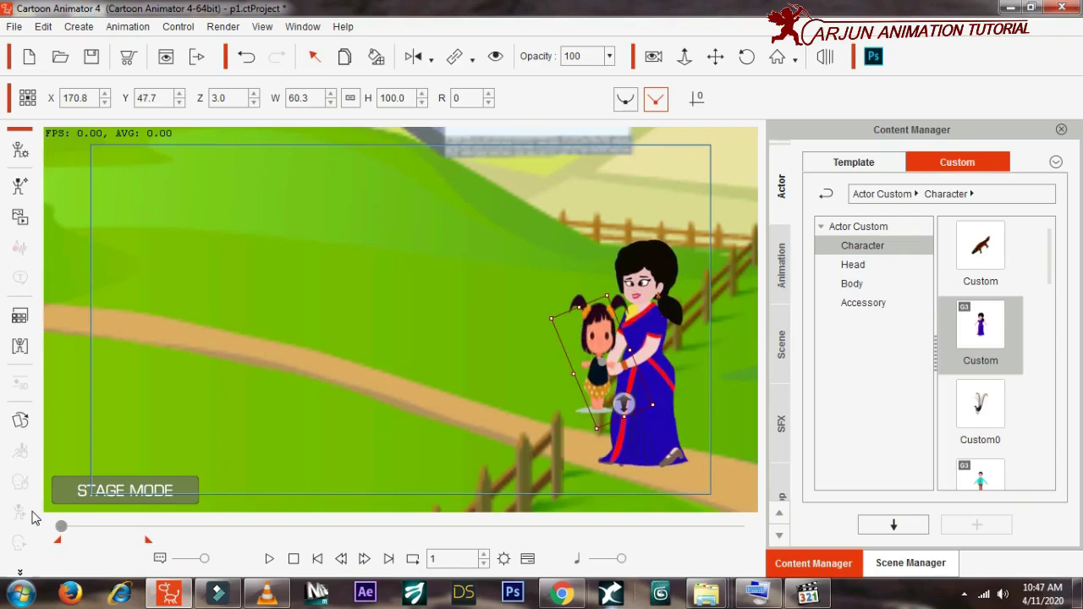
{"action": "double_click", "coordinate": [457, 558]}
{"action": "type", "text": "9"}
{"action": "key", "text": "Return"}
{"action": "type", "text": "5"}
{"action": "key", "text": "Return"}
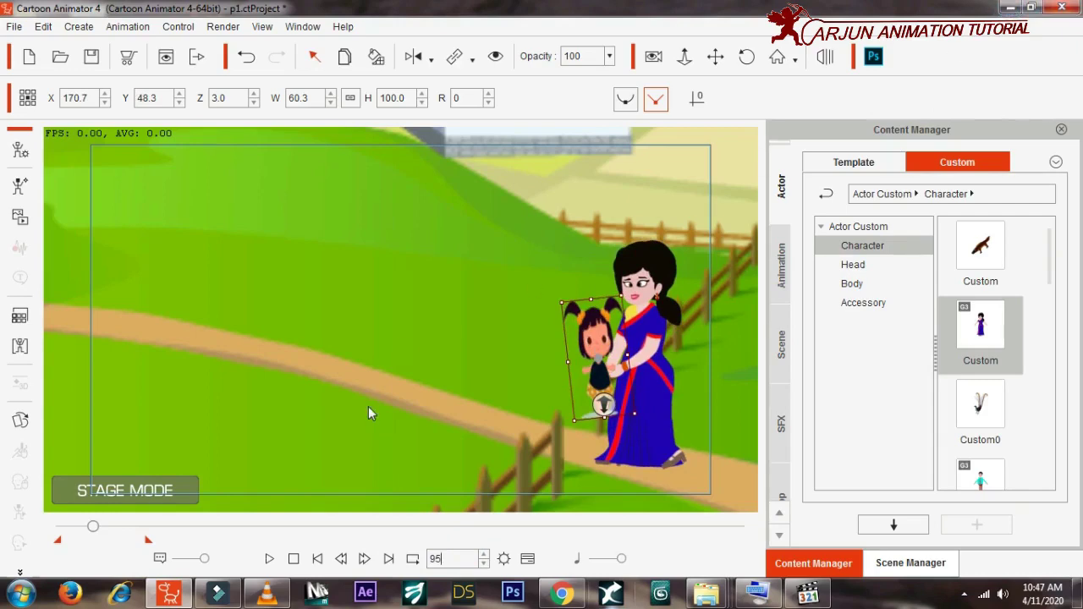
{"action": "key", "text": "Left"}
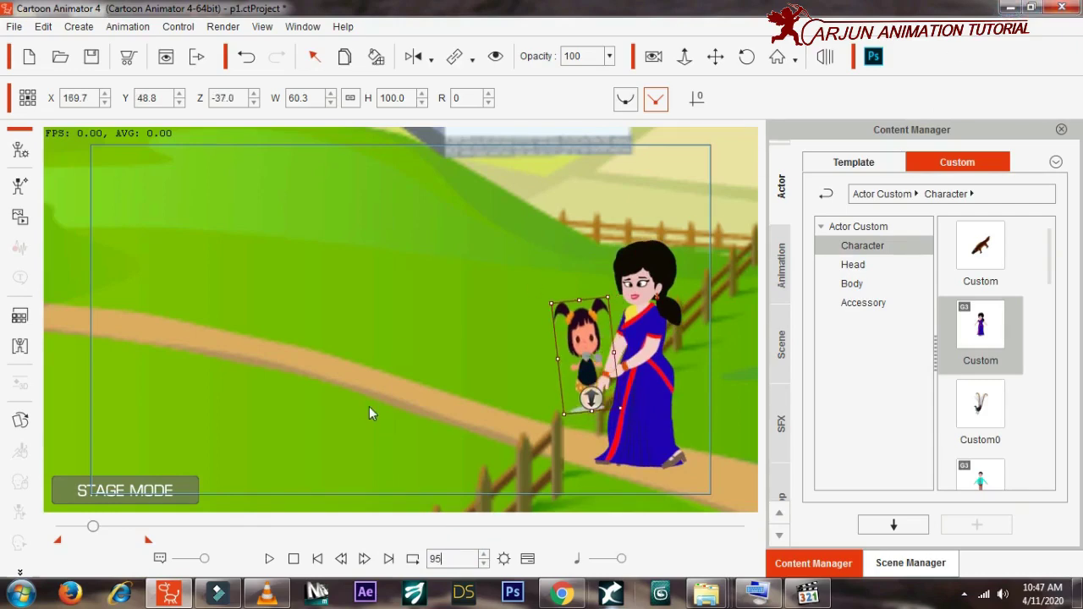
{"action": "key", "text": "Home"}
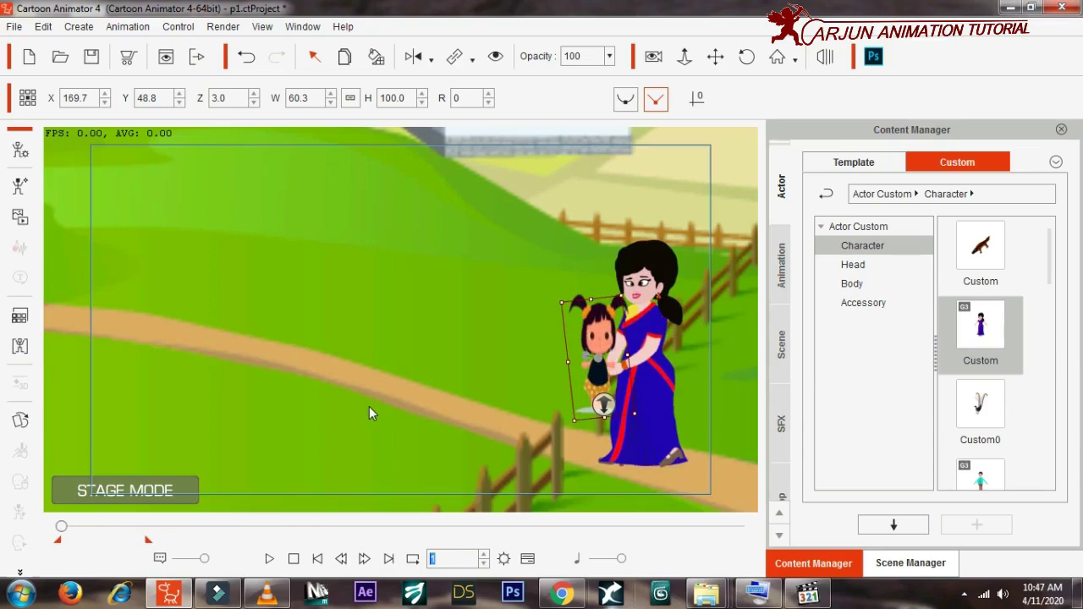
Remove the girl's own object animation and review the timeline at frame 1
{"action": "right_click", "coordinate": [595, 330]}
{"action": "left_click", "coordinate": [685, 439]}
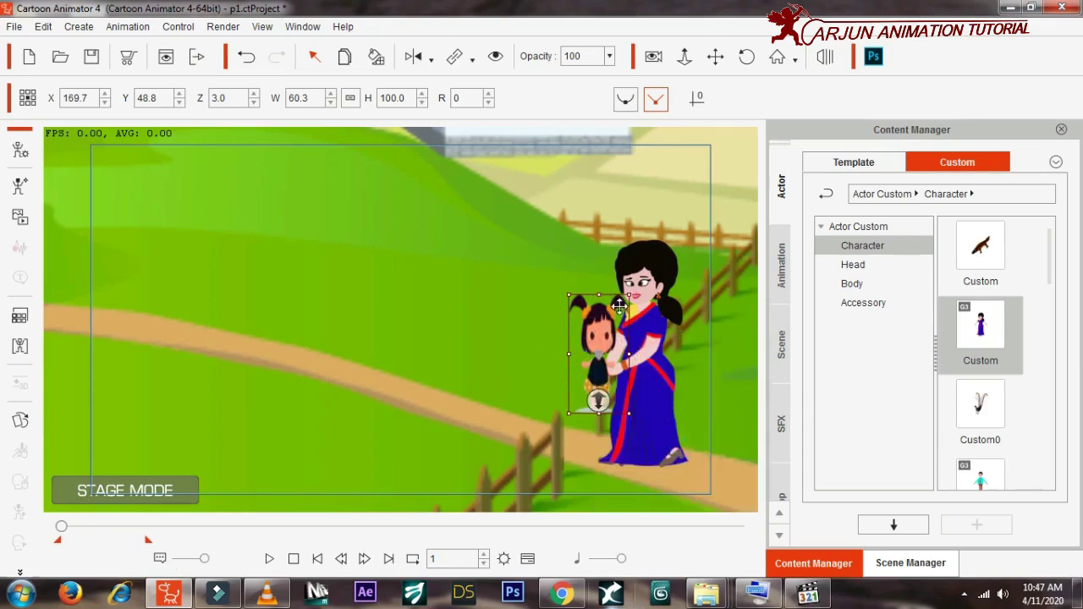
{"action": "mouse_move", "coordinate": [63, 533]}
{"action": "left_mouse_down"}
{"action": "mouse_move", "coordinate": [70, 527]}
{"action": "mouse_move", "coordinate": [56, 531]}
{"action": "left_mouse_up"}
Relink the girl to the mother and scrub the timeline to test it
{"action": "left_click", "coordinate": [431, 58]}
{"action": "left_click", "coordinate": [471, 65]}
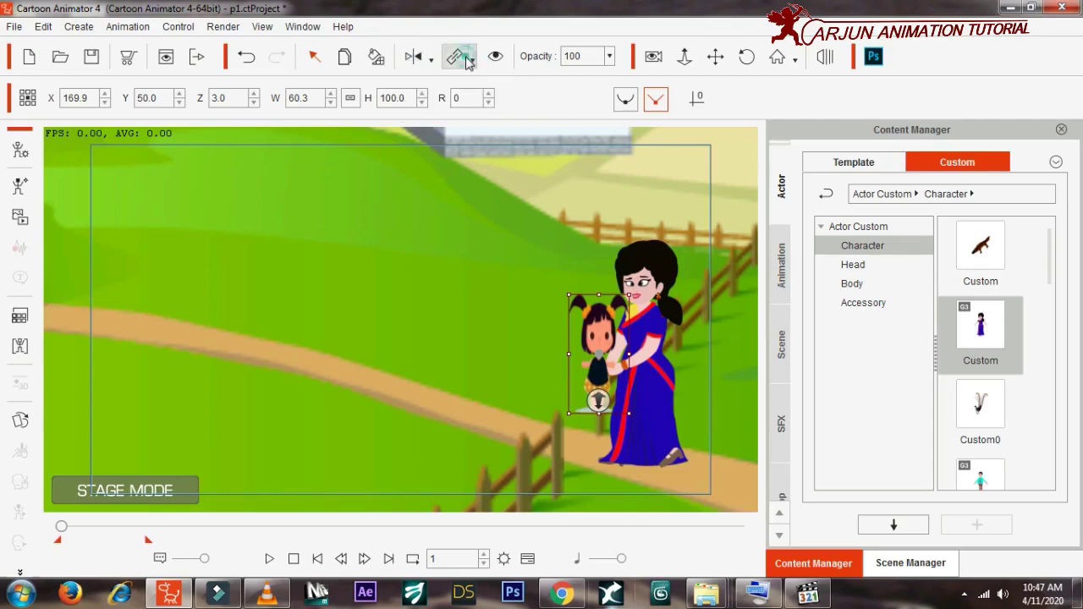
{"action": "left_click", "coordinate": [474, 66]}
{"action": "left_click", "coordinate": [478, 85]}
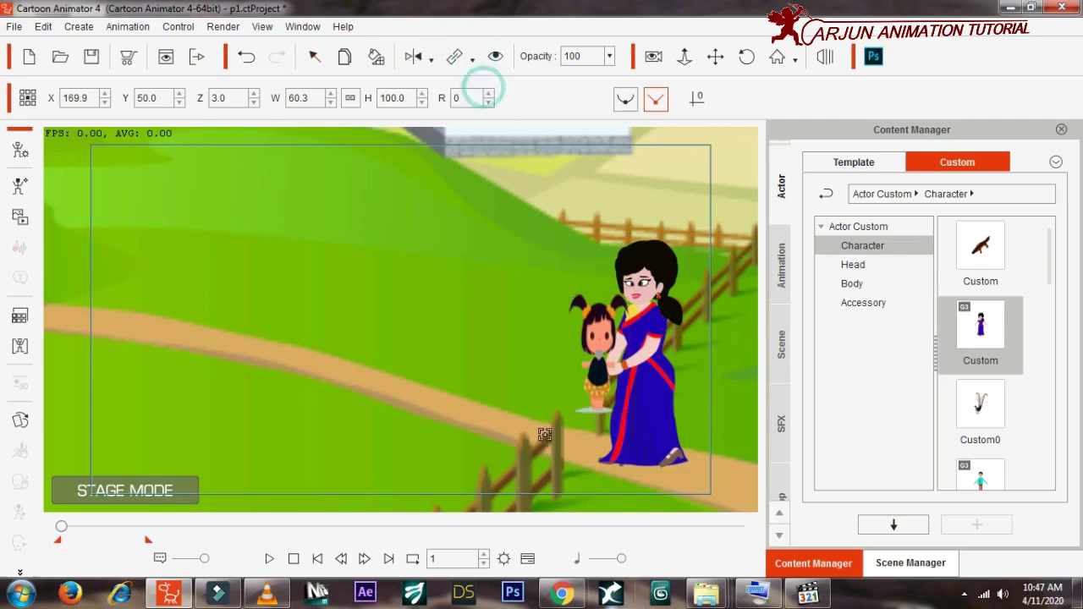
{"action": "left_click", "coordinate": [615, 373]}
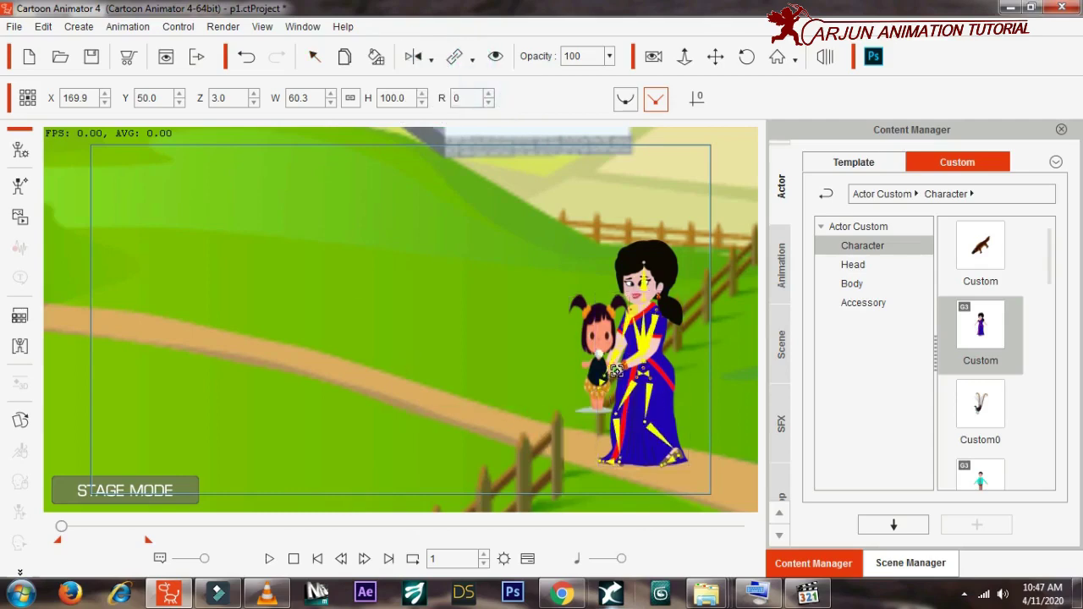
{"action": "left_click", "coordinate": [615, 372]}
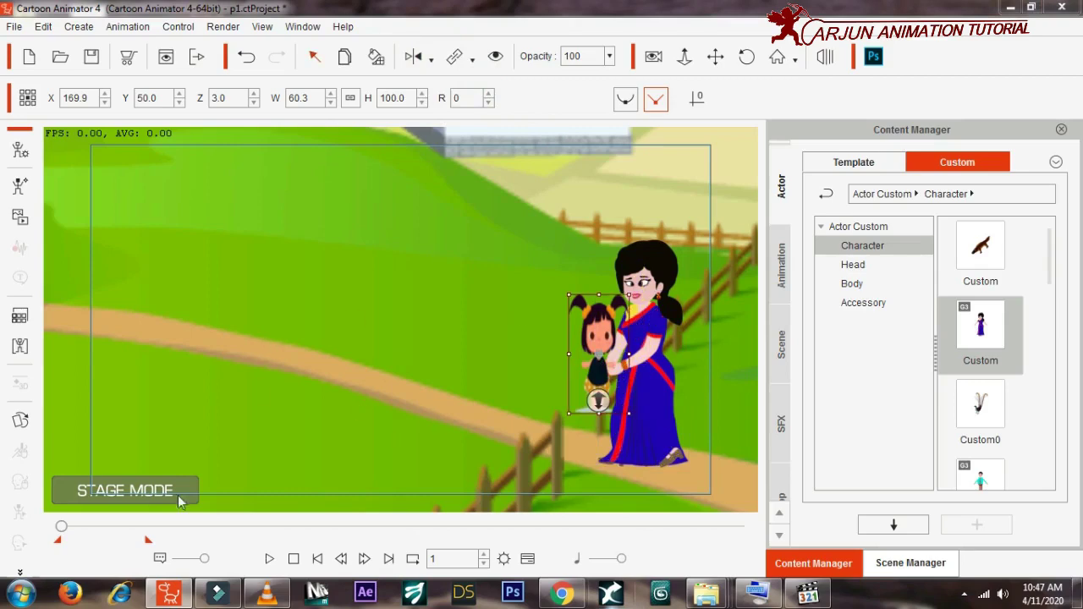
{"action": "mouse_move", "coordinate": [65, 532]}
{"action": "left_mouse_down"}
{"action": "mouse_move", "coordinate": [73, 527]}
{"action": "mouse_move", "coordinate": [4, 522]}
{"action": "left_mouse_up"}
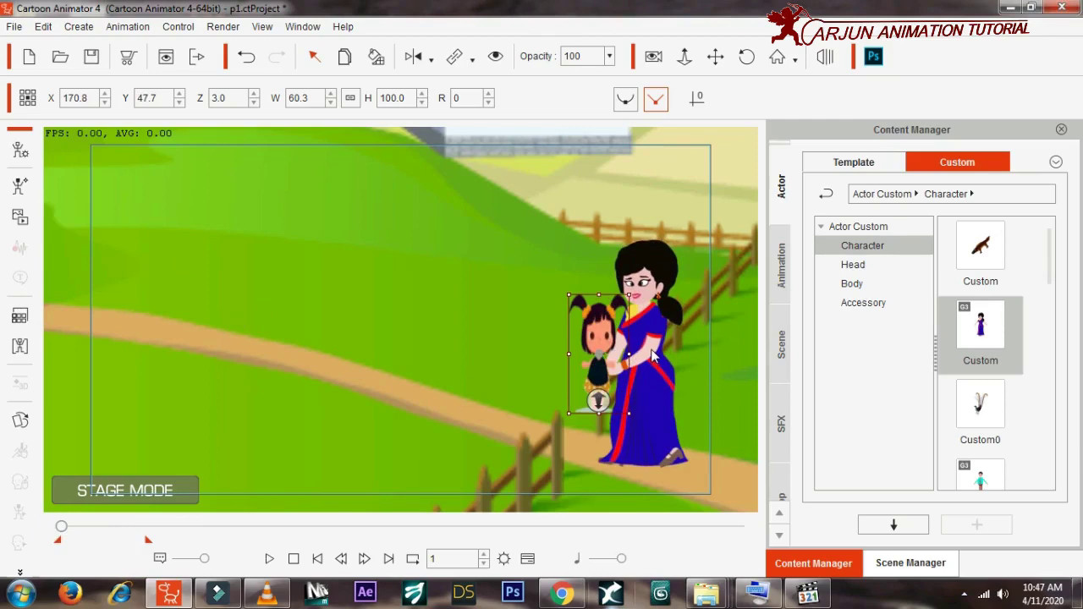
At frame 95, drag the mother and girl left to X 21.0, Y 60.0 near the houses
{"action": "double_click", "coordinate": [449, 557]}
{"action": "type", "text": "9"}
{"action": "key", "text": "Return"}
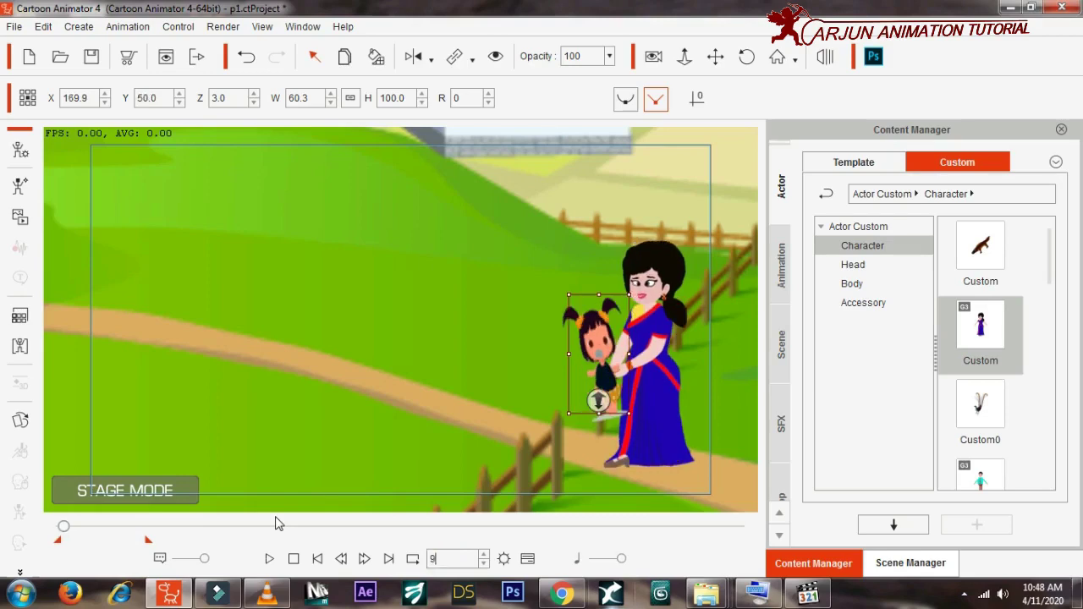
{"action": "type", "text": "5"}
{"action": "key", "text": "Return"}
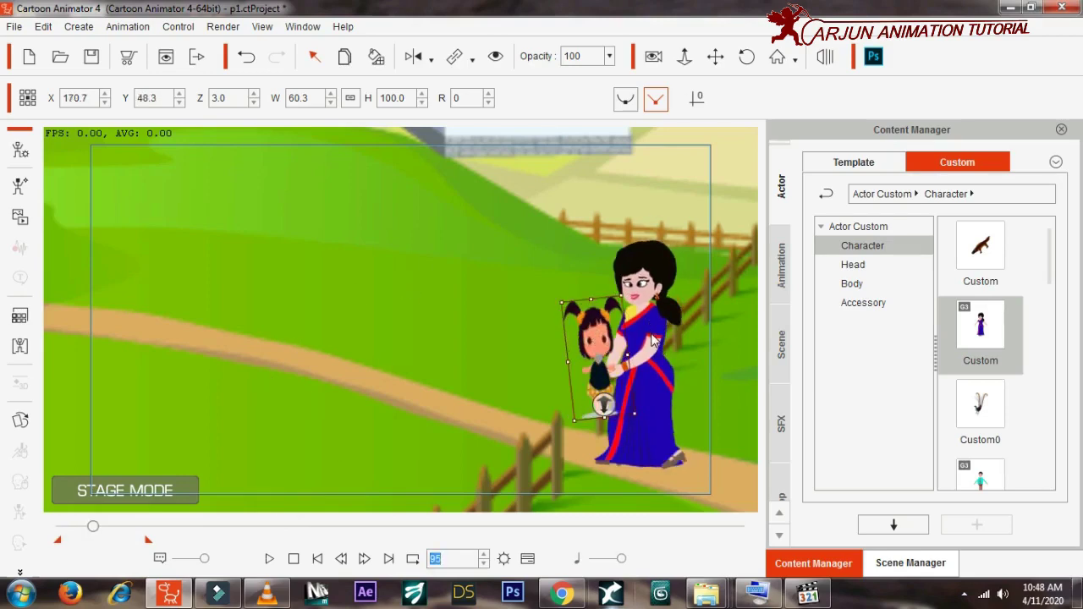
{"action": "mouse_move", "coordinate": [653, 338]}
{"action": "left_mouse_down"}
{"action": "mouse_move", "coordinate": [231, 213]}
{"action": "mouse_move", "coordinate": [69, 184]}
{"action": "mouse_move", "coordinate": [73, 174]}
{"action": "left_mouse_up"}
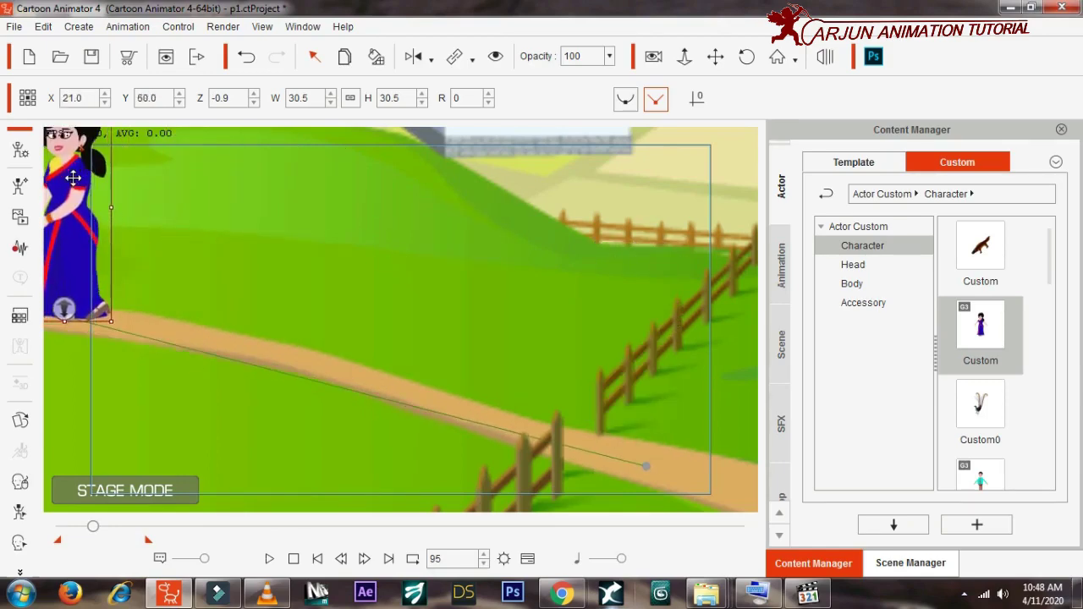
Frame the houses and play the walk animation, then rewind to frame 1
{"action": "left_click", "coordinate": [685, 58]}
{"action": "mouse_move", "coordinate": [488, 280]}
{"action": "left_mouse_down"}
{"action": "mouse_move", "coordinate": [474, 381]}
{"action": "mouse_move", "coordinate": [498, 297]}
{"action": "left_mouse_up"}
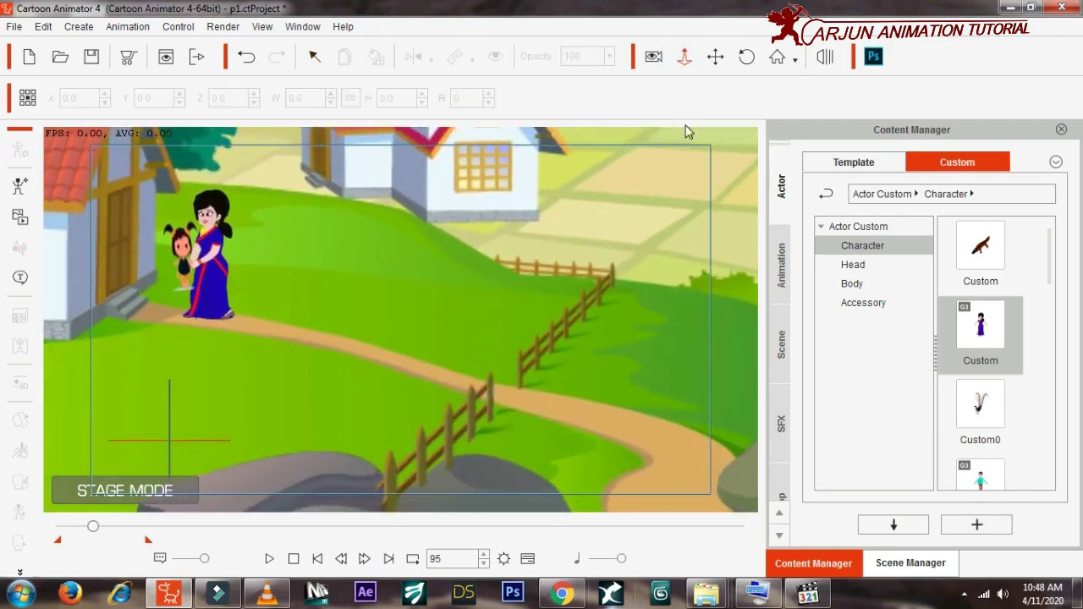
{"action": "left_click", "coordinate": [715, 58]}
{"action": "left_click_drag", "start_coordinate": [479, 195], "coordinate": [559, 234]}
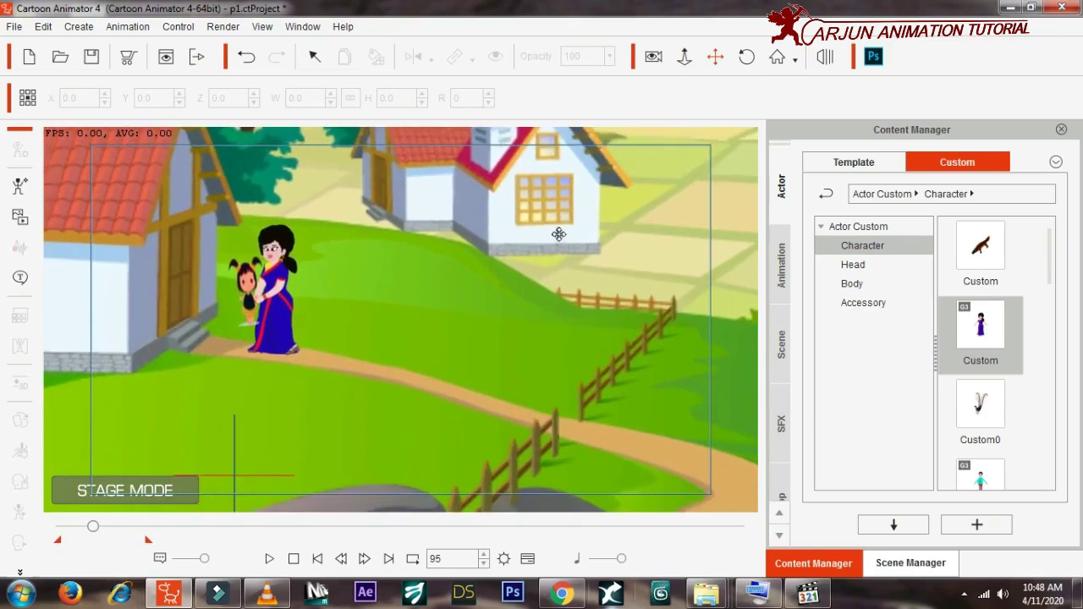
{"action": "left_click", "coordinate": [318, 558]}
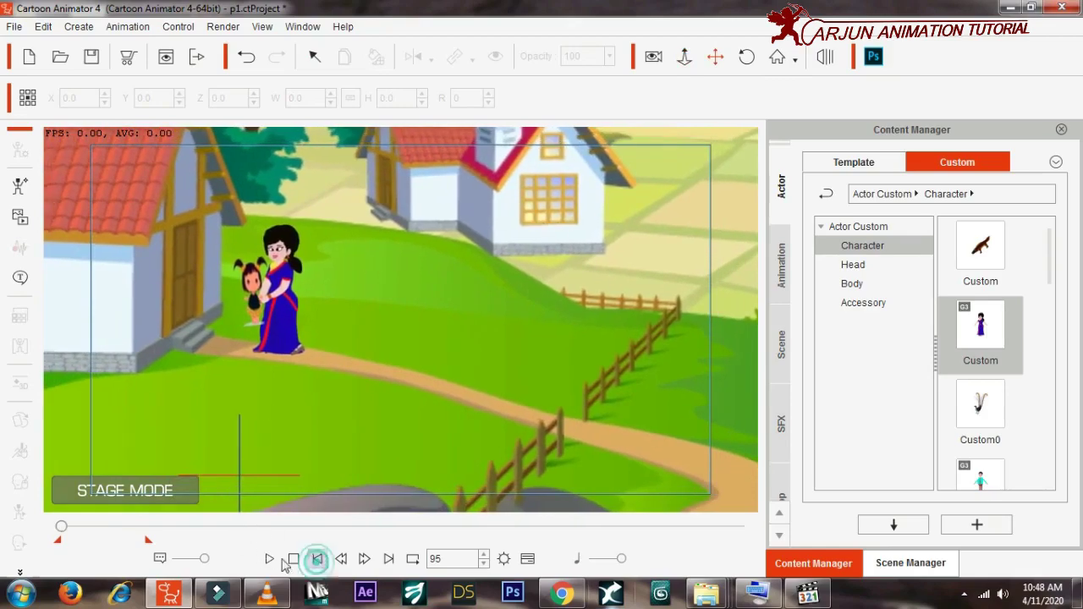
{"action": "left_click", "coordinate": [269, 558]}
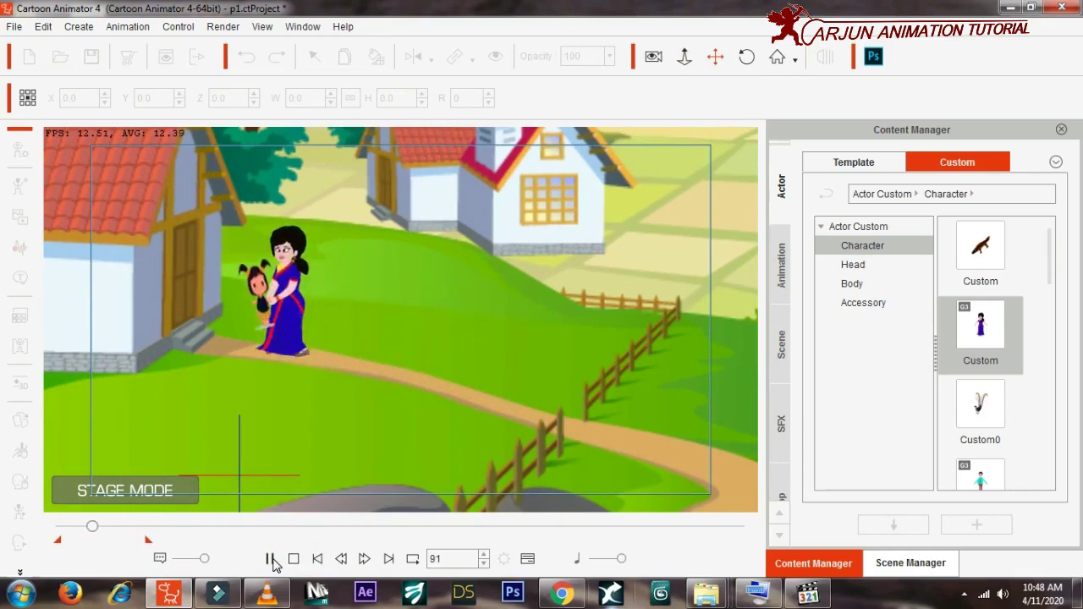
{"action": "left_click", "coordinate": [270, 558]}
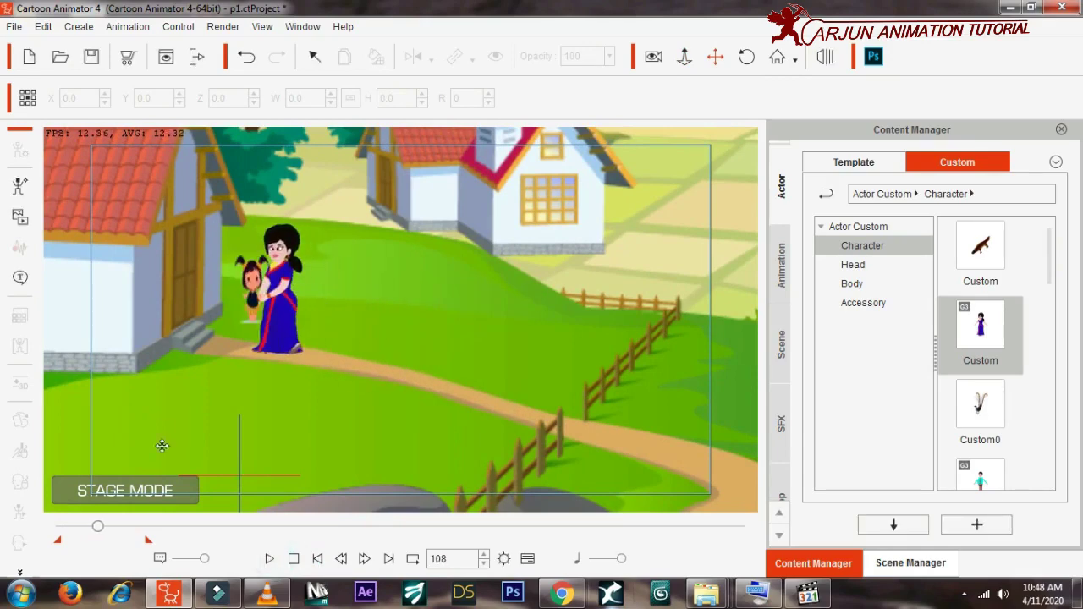
{"action": "left_click_drag", "start_coordinate": [97, 526], "coordinate": [36, 520]}
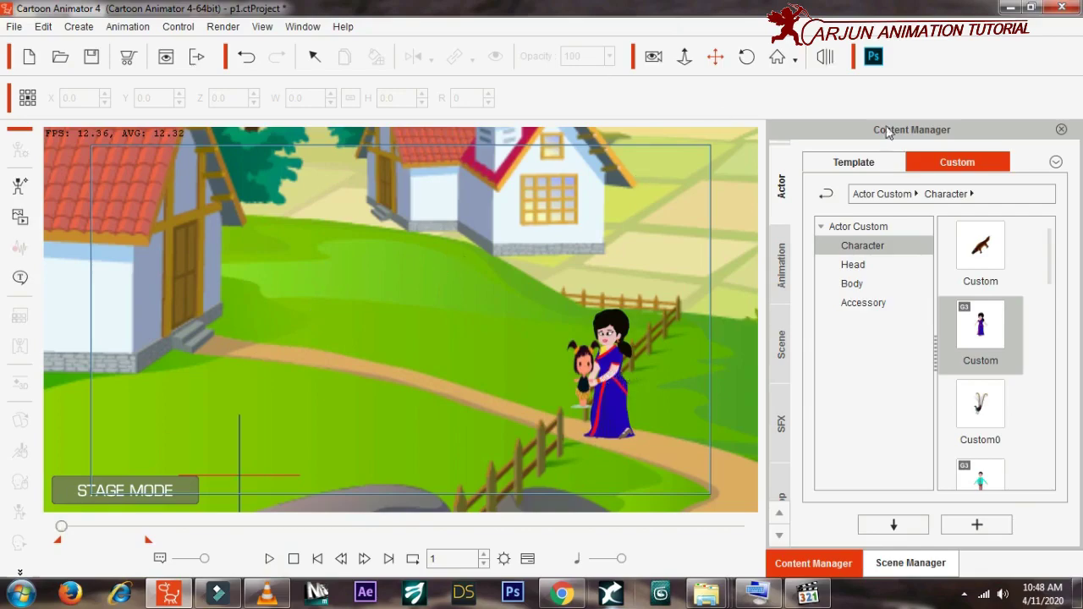
Zoom in on the characters and scrub to frame 103 to see them by the house
{"action": "left_click", "coordinate": [684, 57]}
{"action": "mouse_move", "coordinate": [650, 356]}
{"action": "left_mouse_down"}
{"action": "mouse_move", "coordinate": [676, 288]}
{"action": "mouse_move", "coordinate": [696, 88]}
{"action": "left_mouse_up"}
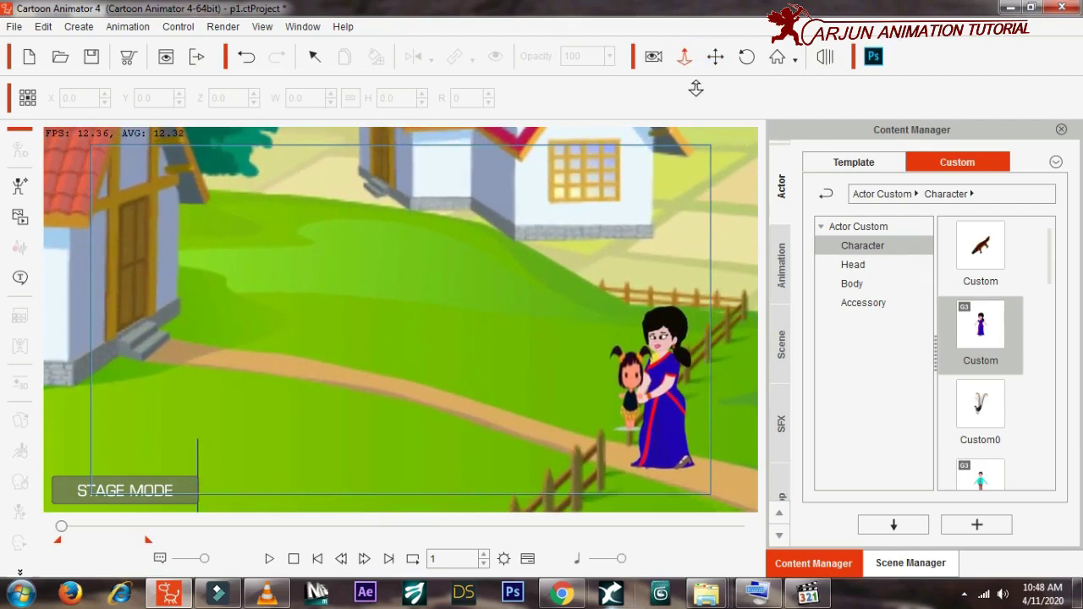
{"action": "left_click", "coordinate": [715, 57]}
{"action": "left_click_drag", "start_coordinate": [628, 286], "coordinate": [620, 276]}
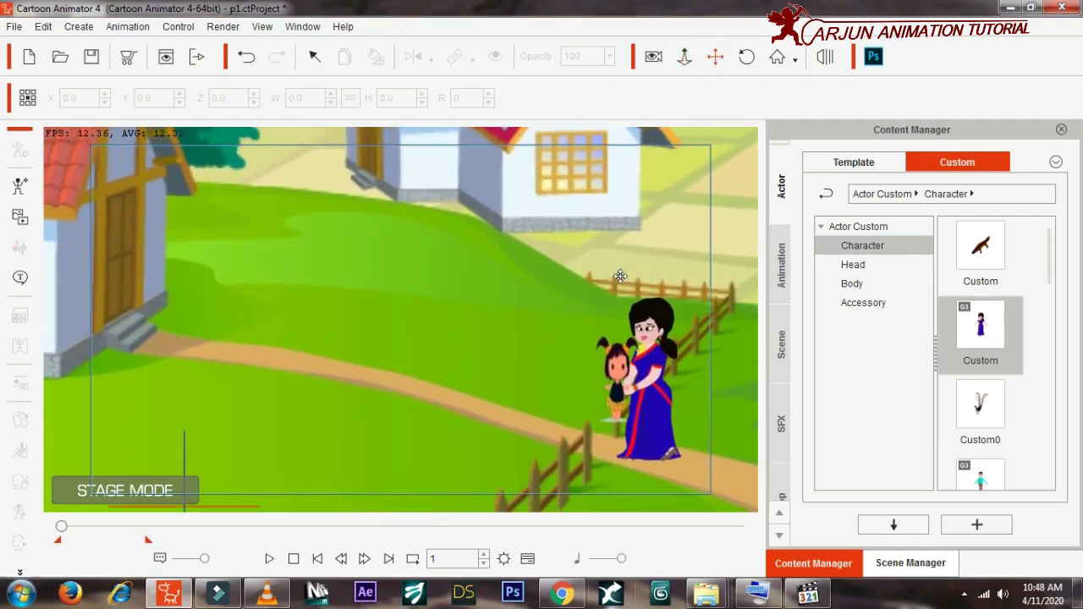
{"action": "left_click_drag", "start_coordinate": [61, 525], "coordinate": [96, 533]}
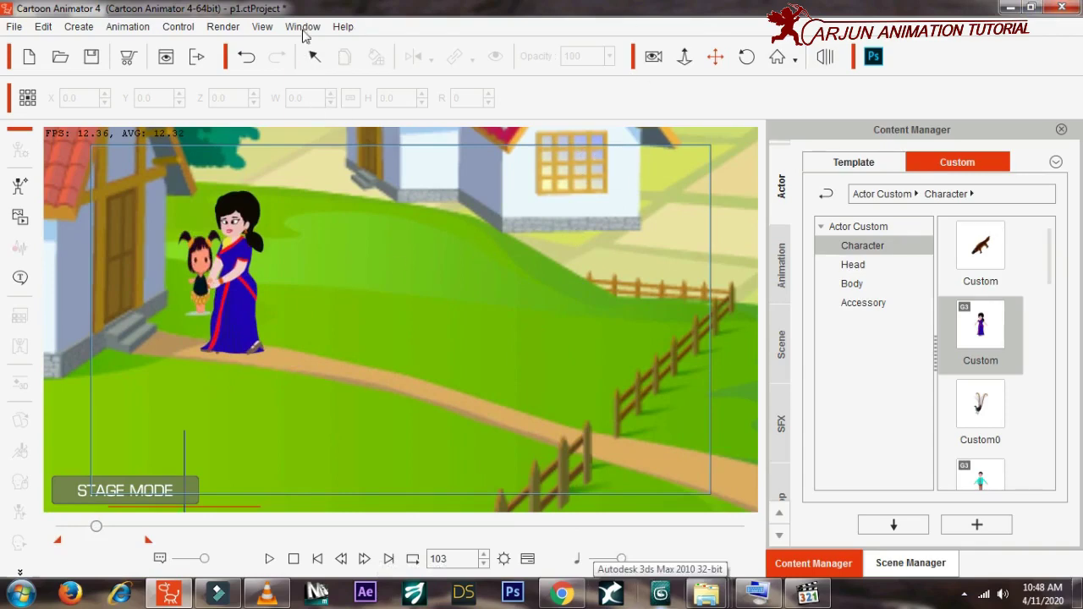
Open the Render Video settings and choose MP4 as the output format
{"action": "left_click", "coordinate": [224, 27]}
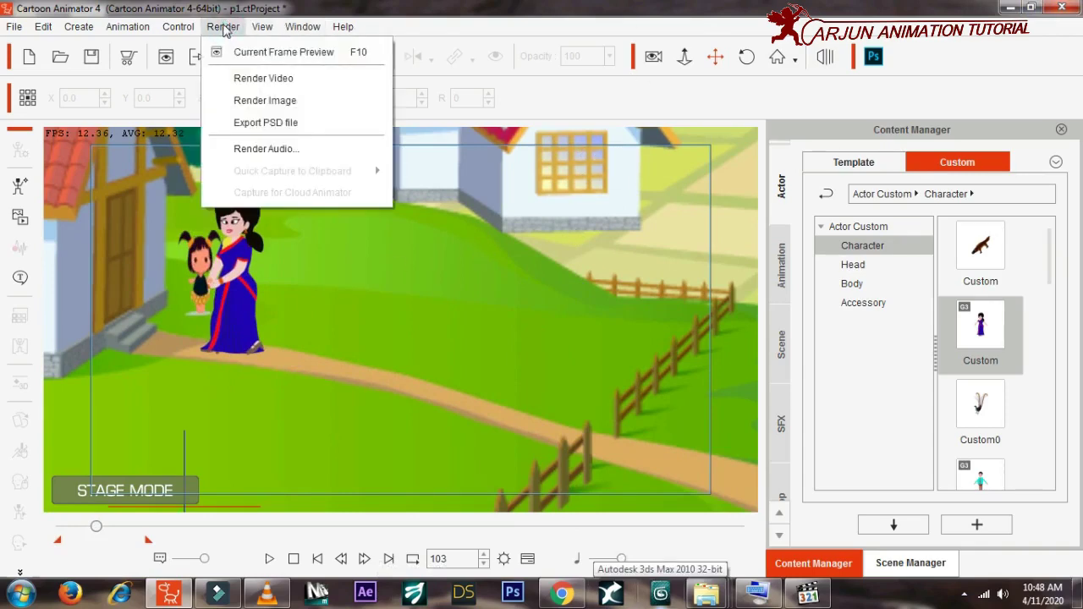
{"action": "left_click", "coordinate": [255, 77]}
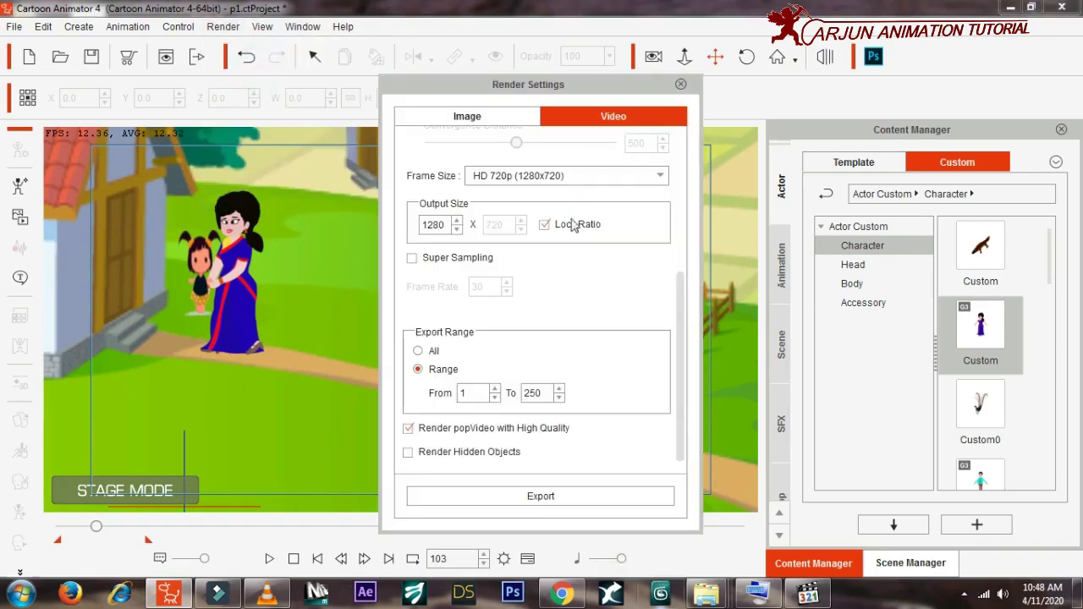
{"action": "left_click_drag", "start_coordinate": [682, 309], "coordinate": [695, 137]}
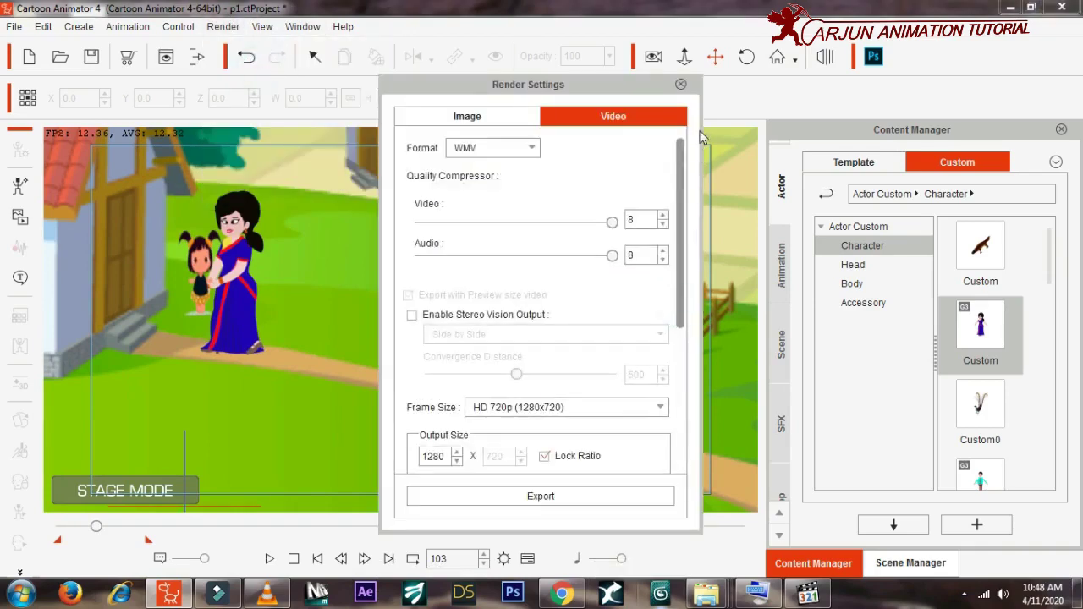
{"action": "left_click", "coordinate": [535, 147]}
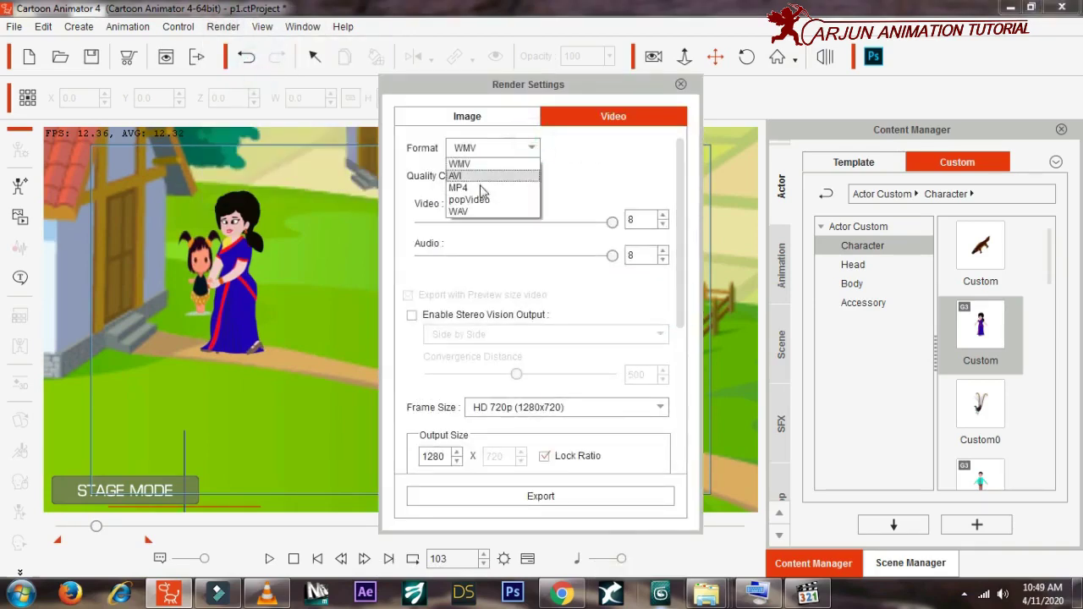
{"action": "left_click", "coordinate": [480, 183]}
Set the export range end to frame 95 and start the export
{"action": "left_click_drag", "start_coordinate": [682, 198], "coordinate": [684, 286]}
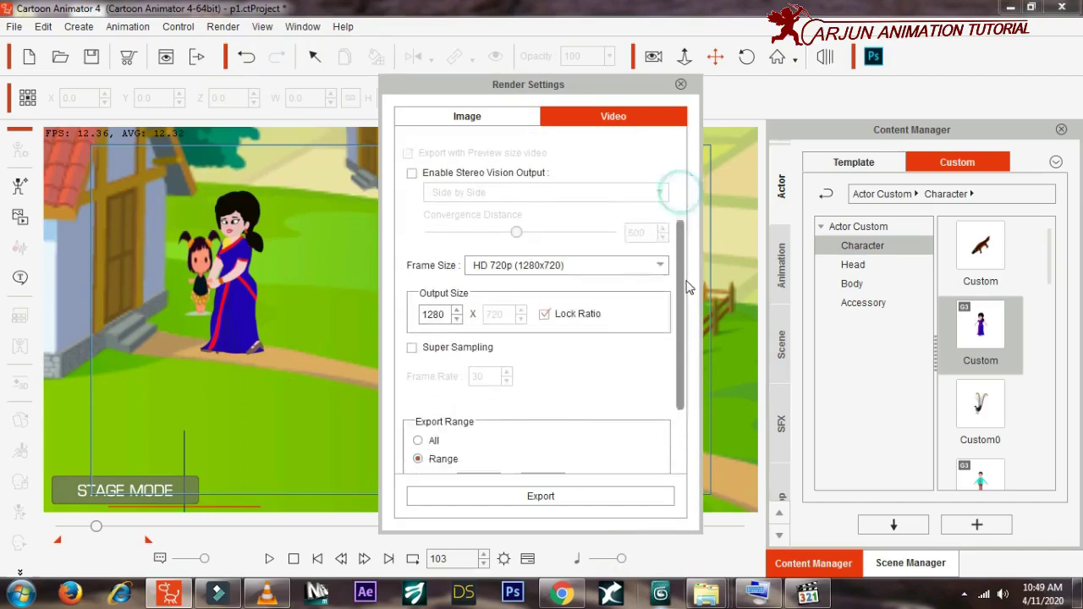
{"action": "scroll", "coordinate": [680, 304], "scroll_direction": "down", "scroll_amount": 3}
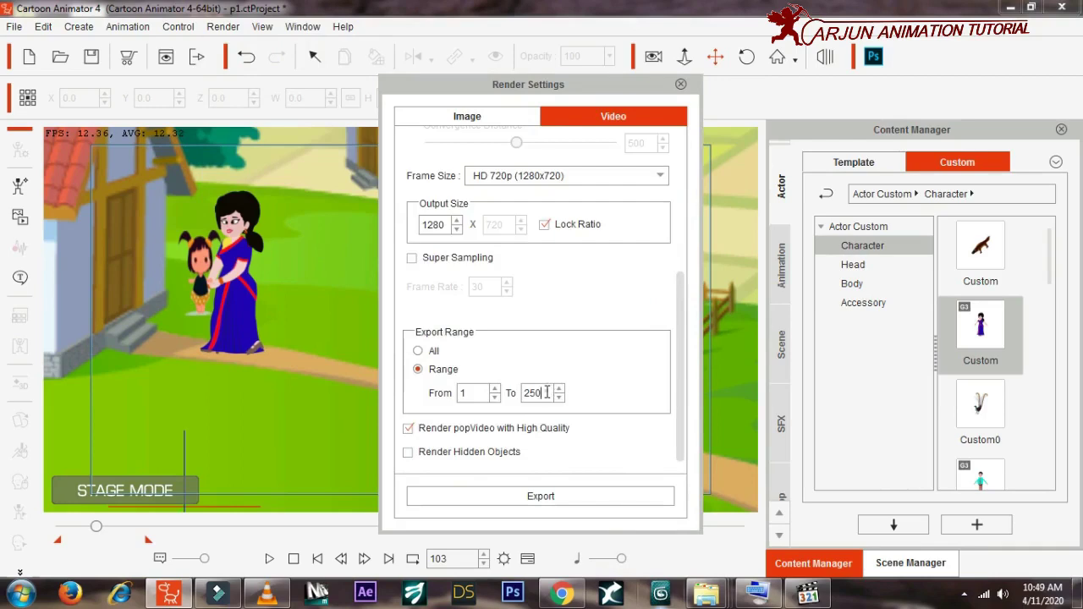
{"action": "left_click_drag", "start_coordinate": [547, 392], "coordinate": [388, 368]}
{"action": "type", "text": "95"}
{"action": "left_click", "coordinate": [575, 496]}
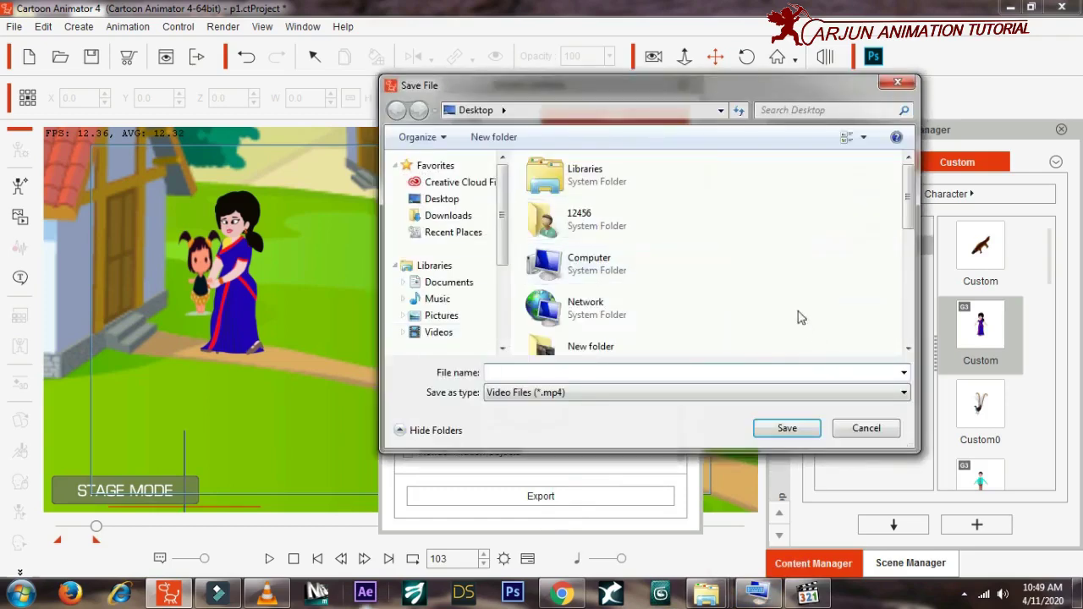
Save the export to the Desktop as 'v 3' to start rendering, then bring VLC forward
{"action": "scroll", "coordinate": [908, 213], "scroll_direction": "down", "scroll_amount": 3}
{"action": "scroll", "coordinate": [907, 212], "scroll_direction": "up", "scroll_amount": 3}
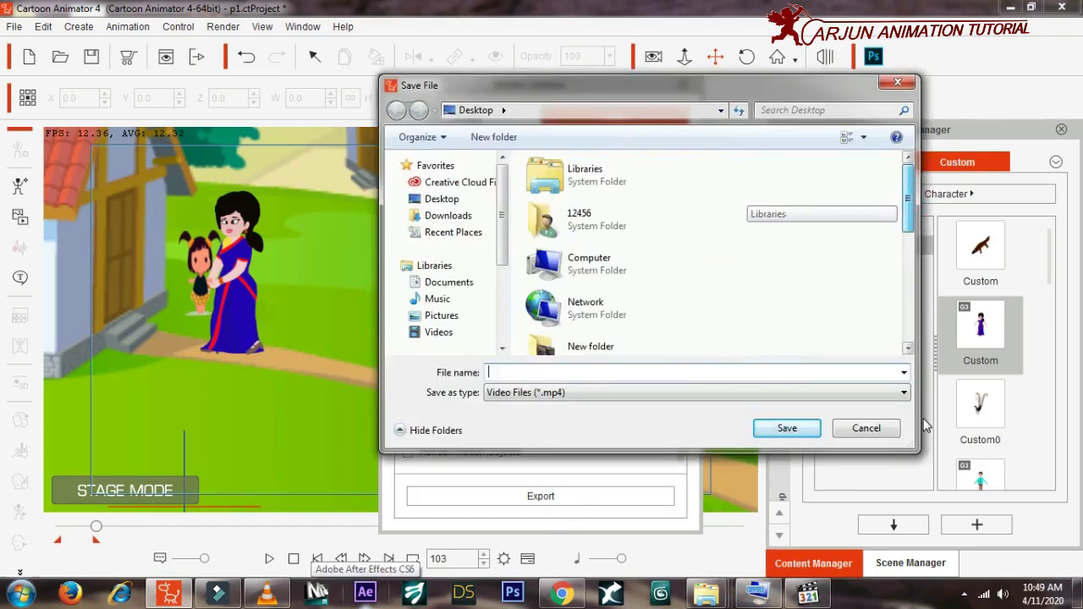
{"action": "scroll", "coordinate": [907, 213], "scroll_direction": "down", "scroll_amount": 3}
{"action": "scroll", "coordinate": [907, 270], "scroll_direction": "down", "scroll_amount": 5}
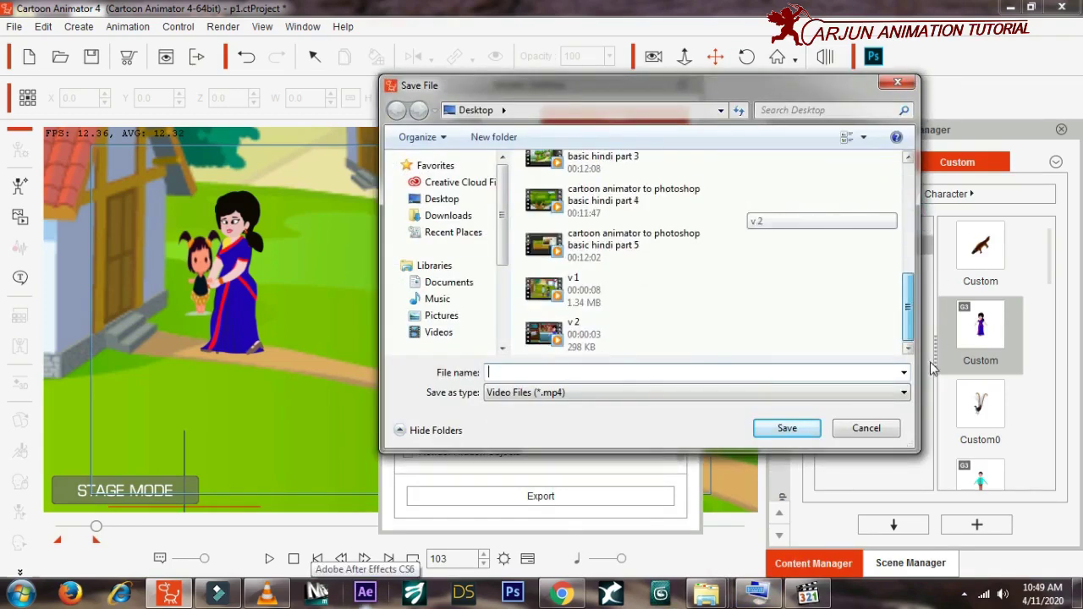
{"action": "left_click", "coordinate": [608, 343]}
{"action": "double_click", "coordinate": [597, 373]}
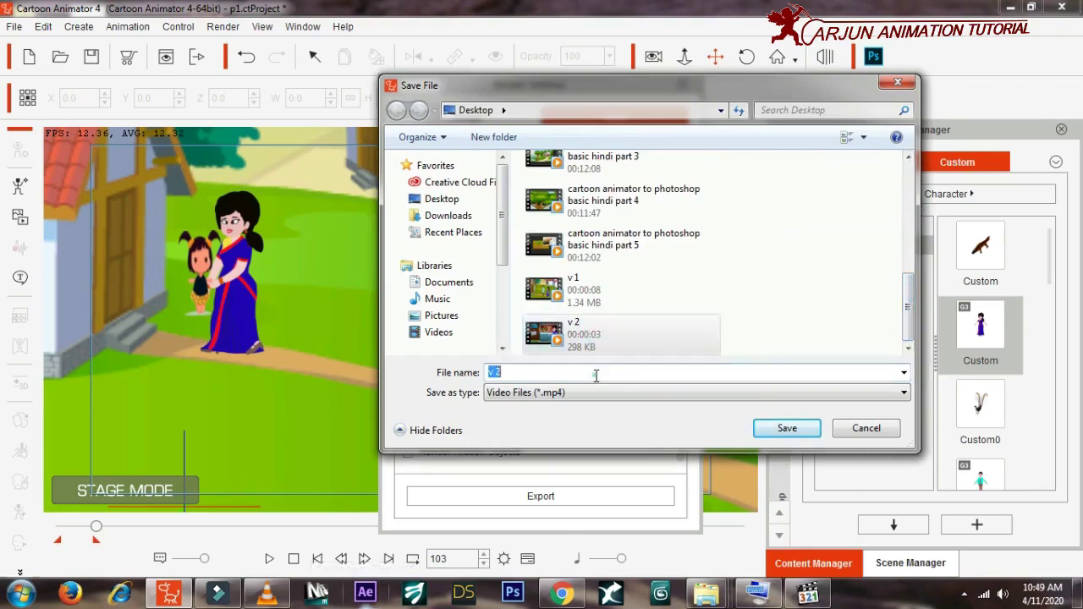
{"action": "type", "text": "3"}
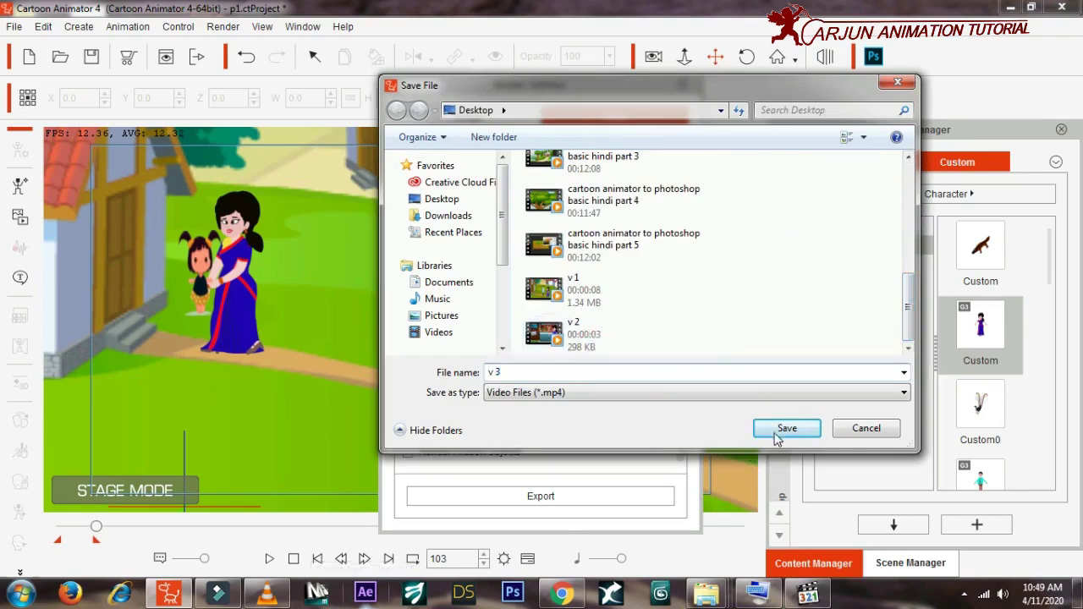
{"action": "left_click", "coordinate": [785, 428]}
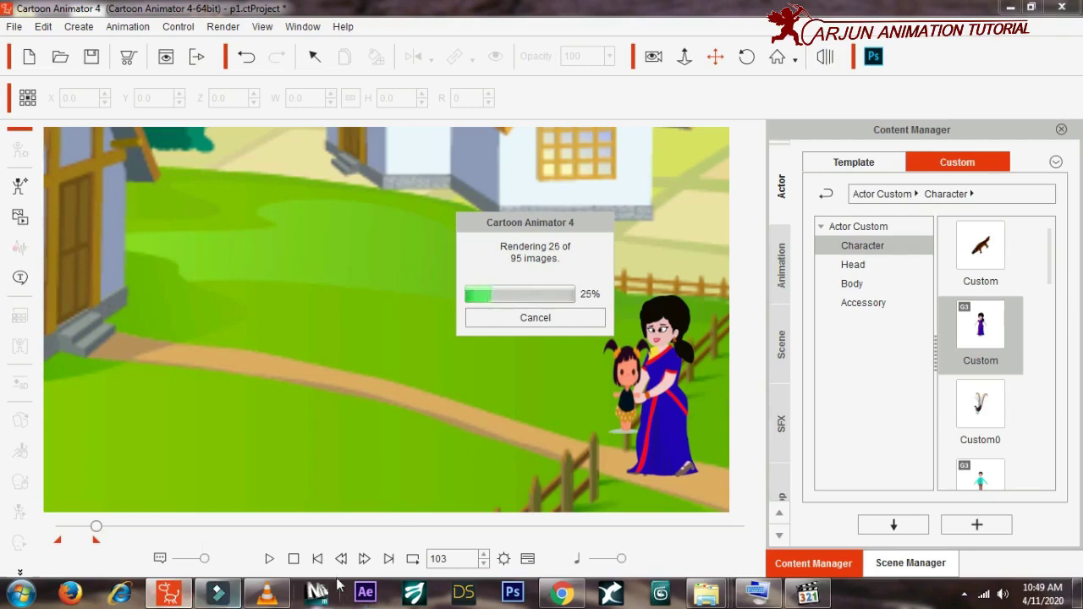
{"action": "left_click", "coordinate": [256, 585]}
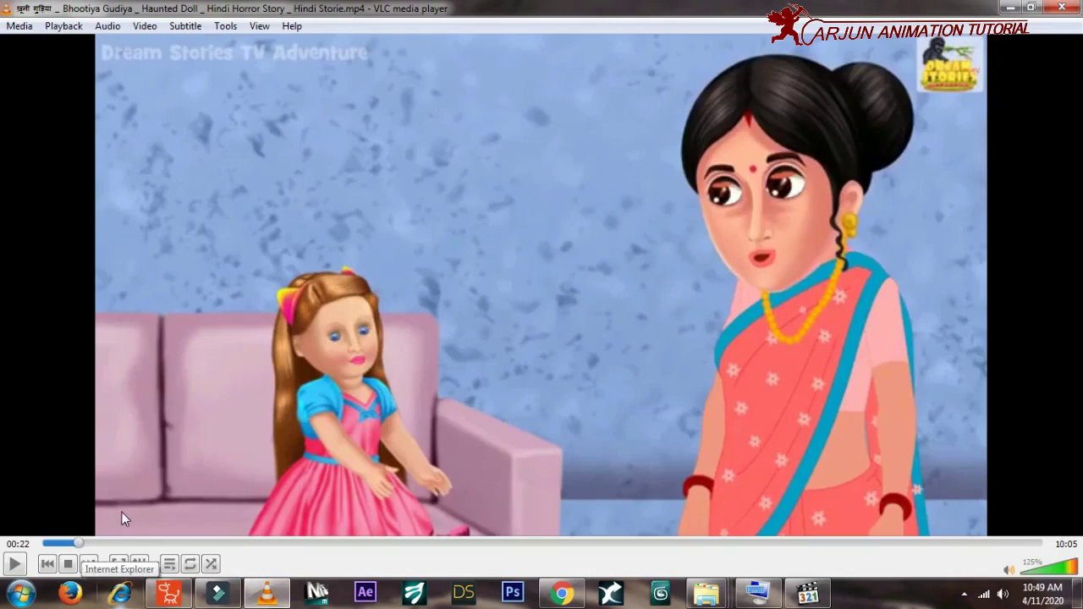
Play the video in VLC, skim forward to about 05:02, and minimize it
{"action": "left_click", "coordinate": [15, 565]}
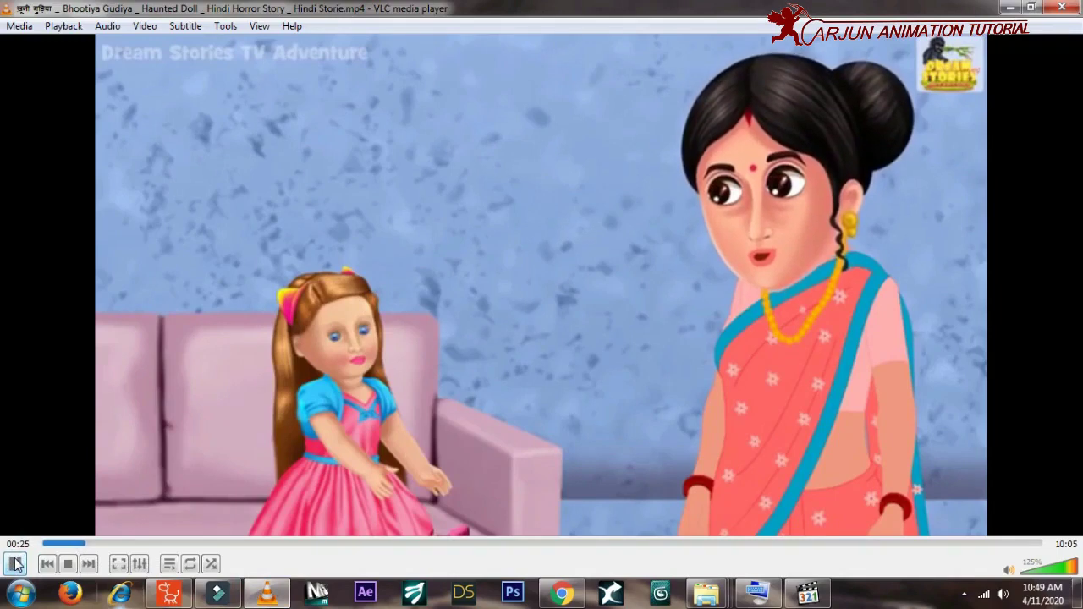
{"action": "left_click", "coordinate": [15, 565]}
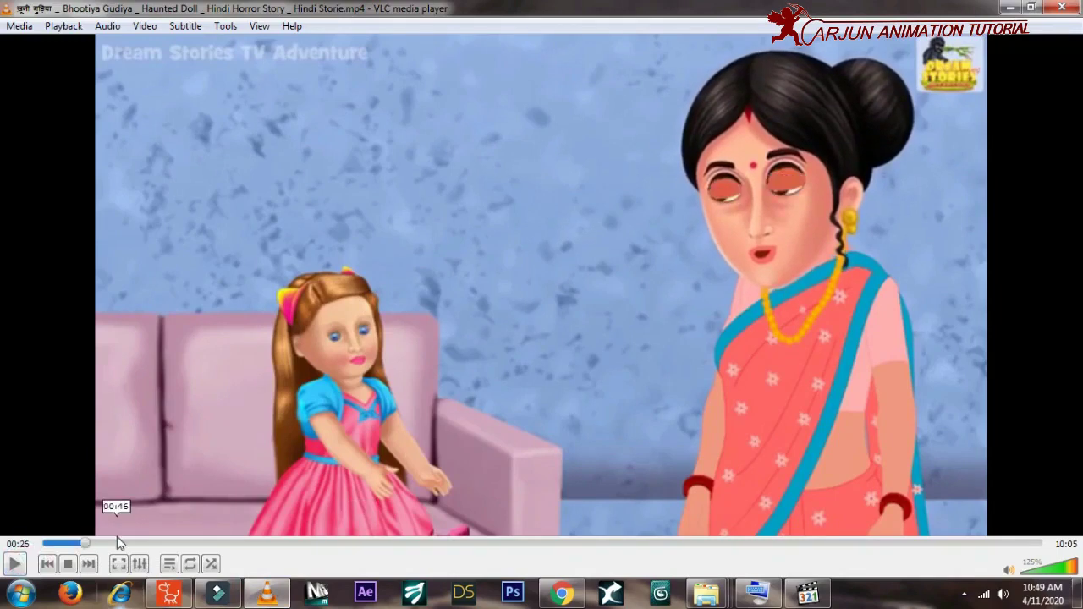
{"action": "left_click", "coordinate": [117, 543]}
{"action": "left_click_drag", "start_coordinate": [188, 546], "coordinate": [997, 550]}
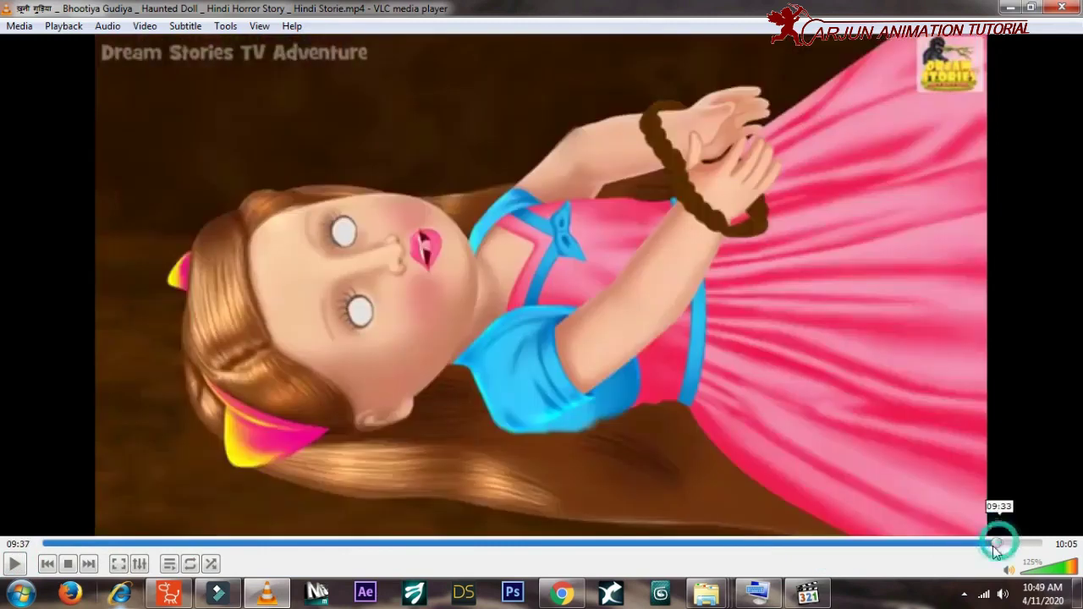
{"action": "left_click", "coordinate": [1010, 7]}
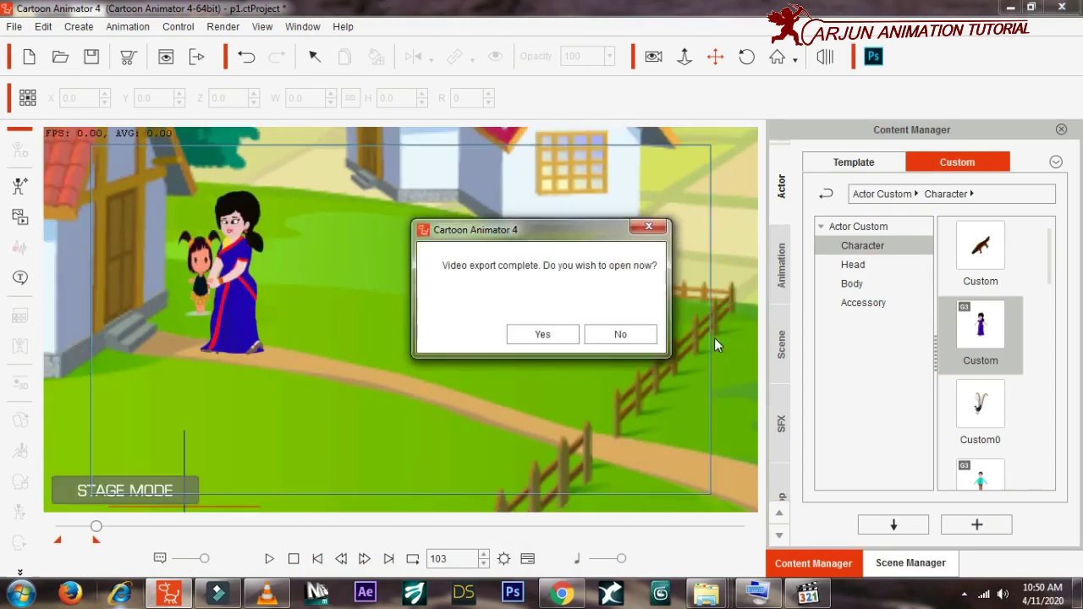
Decline opening the finished v 3 export, close Render Settings, and minimize Cartoon Animator
{"action": "left_click", "coordinate": [649, 226]}
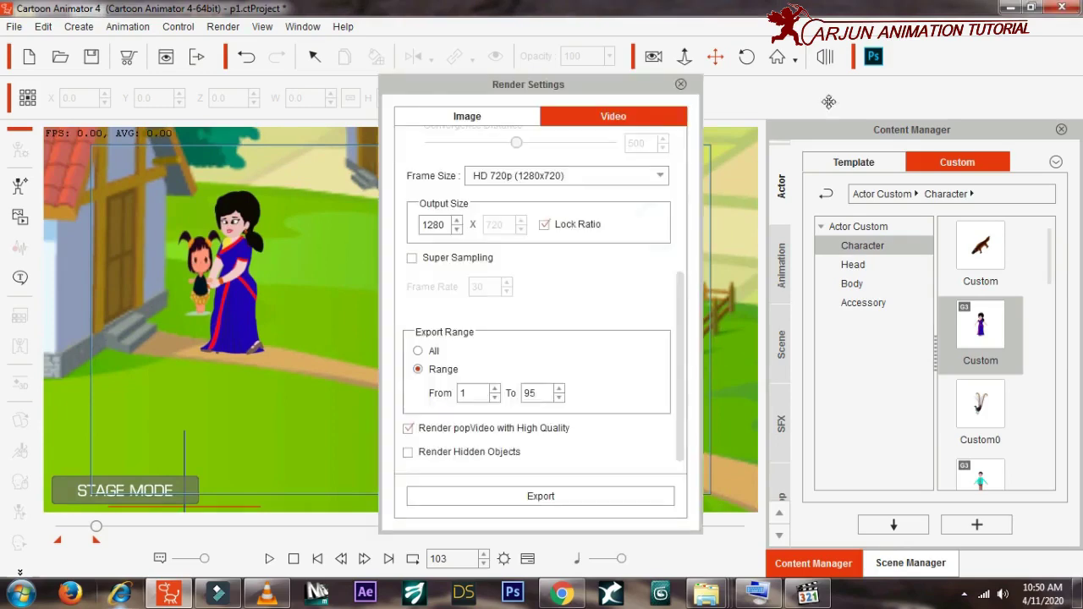
{"action": "left_click", "coordinate": [681, 86]}
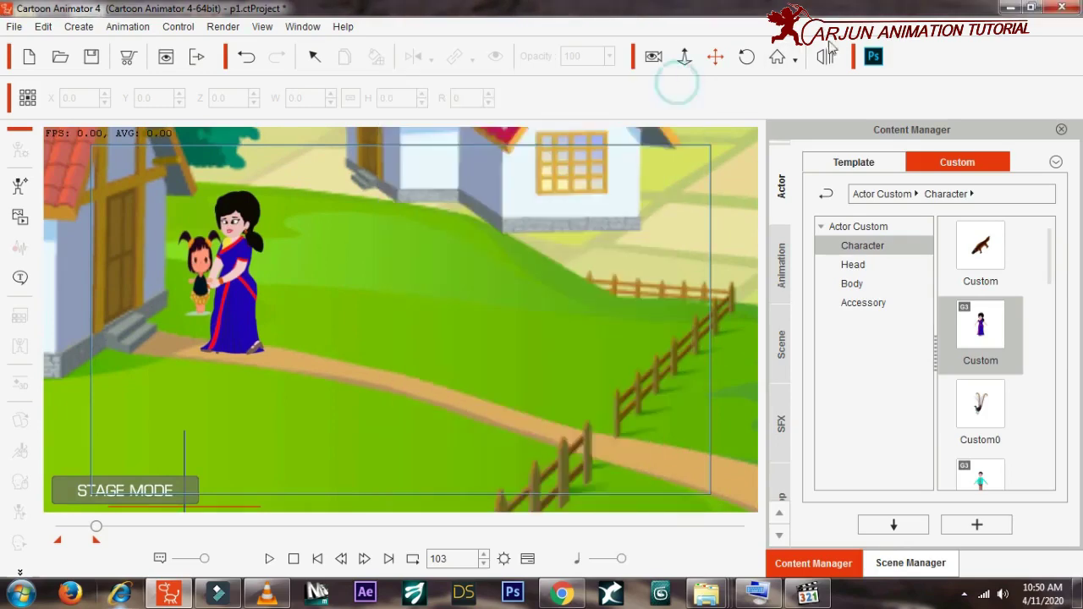
{"action": "left_click", "coordinate": [1009, 7]}
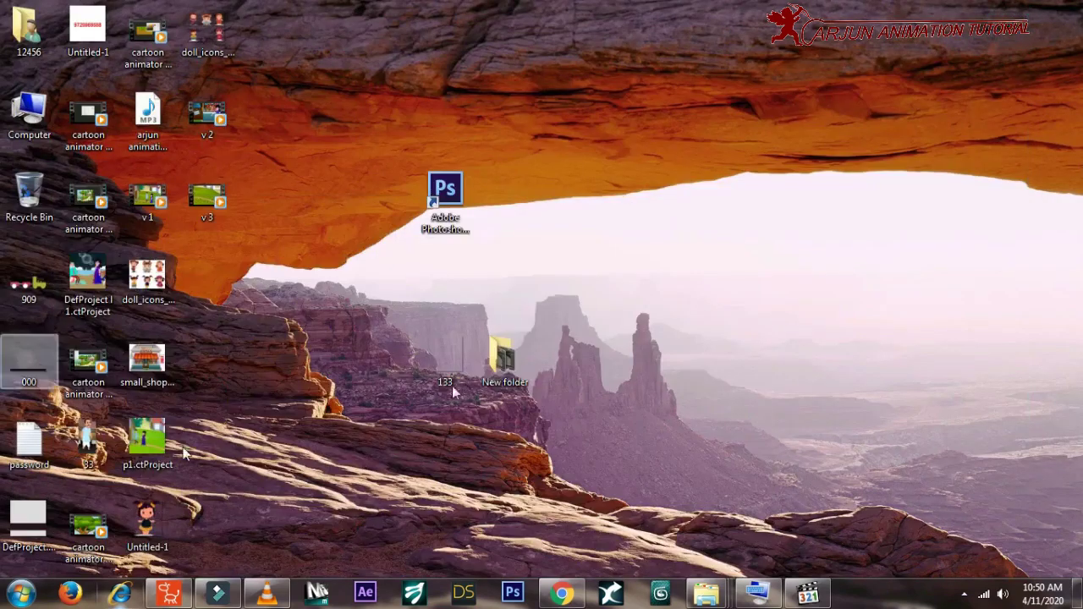
Refresh the desktop so the new v3 clip appears, with Filmora open behind it
{"action": "right_click", "coordinate": [660, 171]}
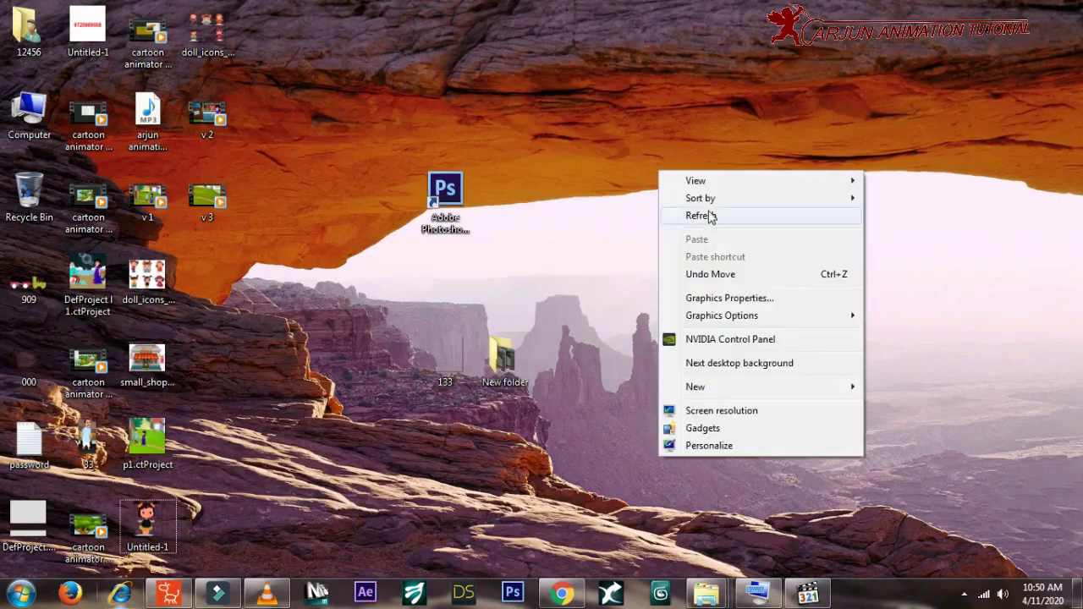
{"action": "left_click", "coordinate": [709, 217]}
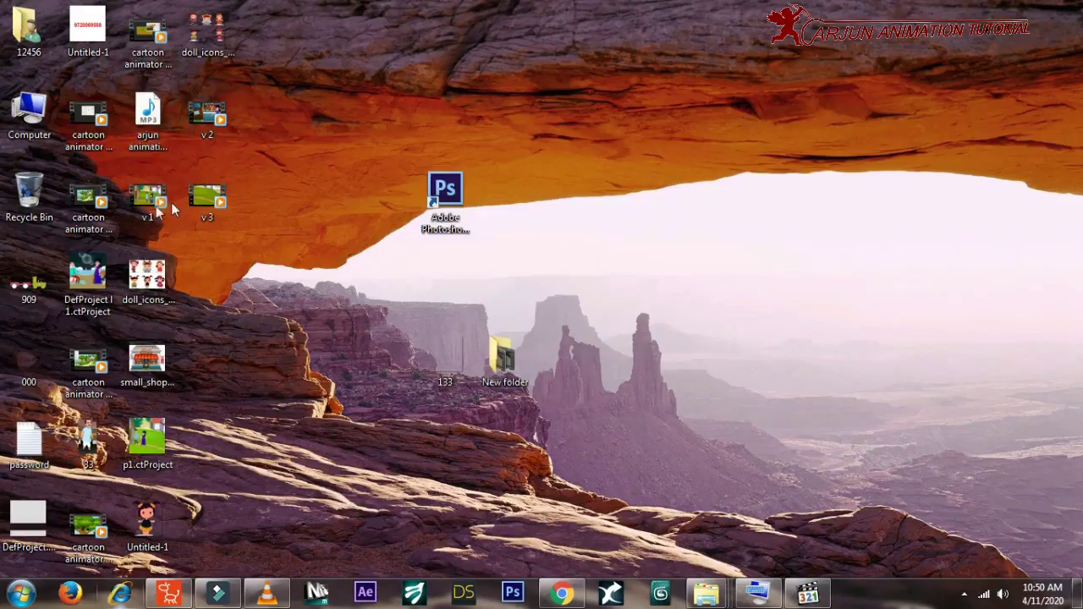
{"action": "left_click", "coordinate": [218, 593]}
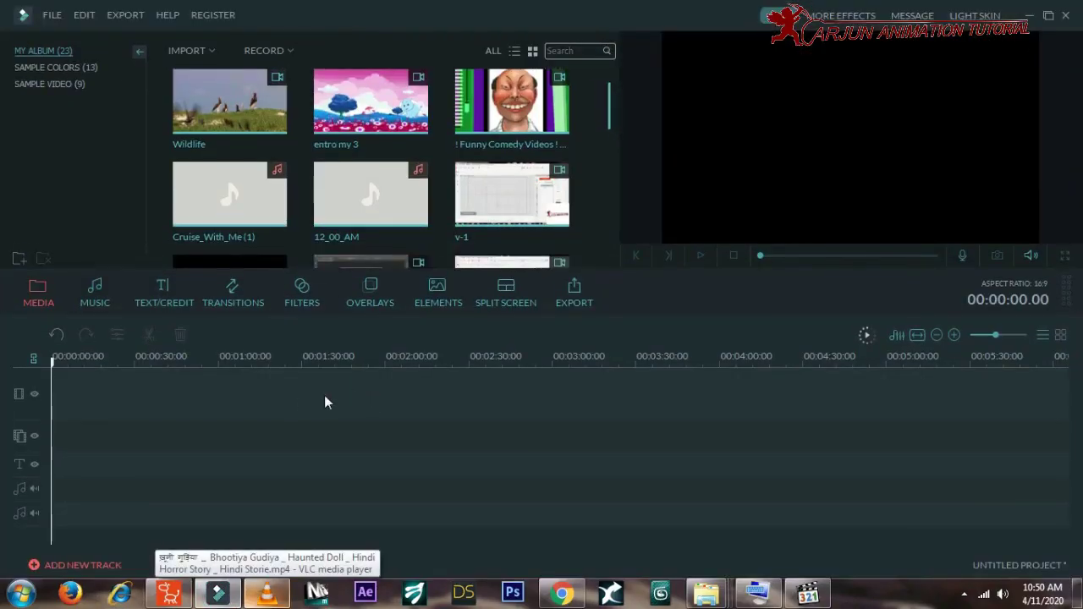
{"action": "left_click", "coordinate": [1029, 16]}
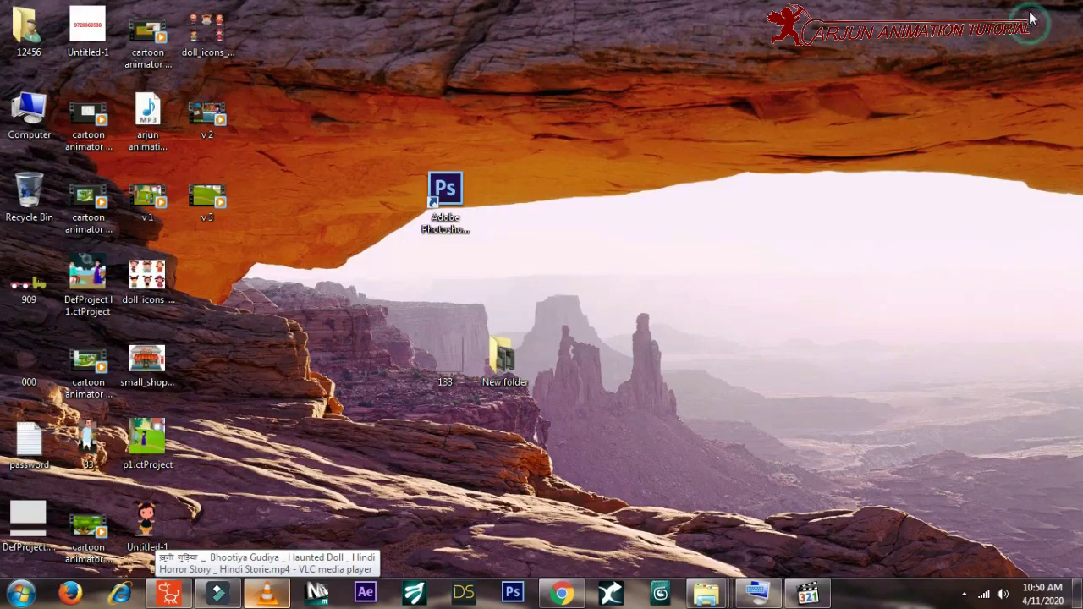
Select the v1, v2 and v3 clips and drag them toward Filmora's taskbar button
{"action": "left_click", "coordinate": [147, 197]}
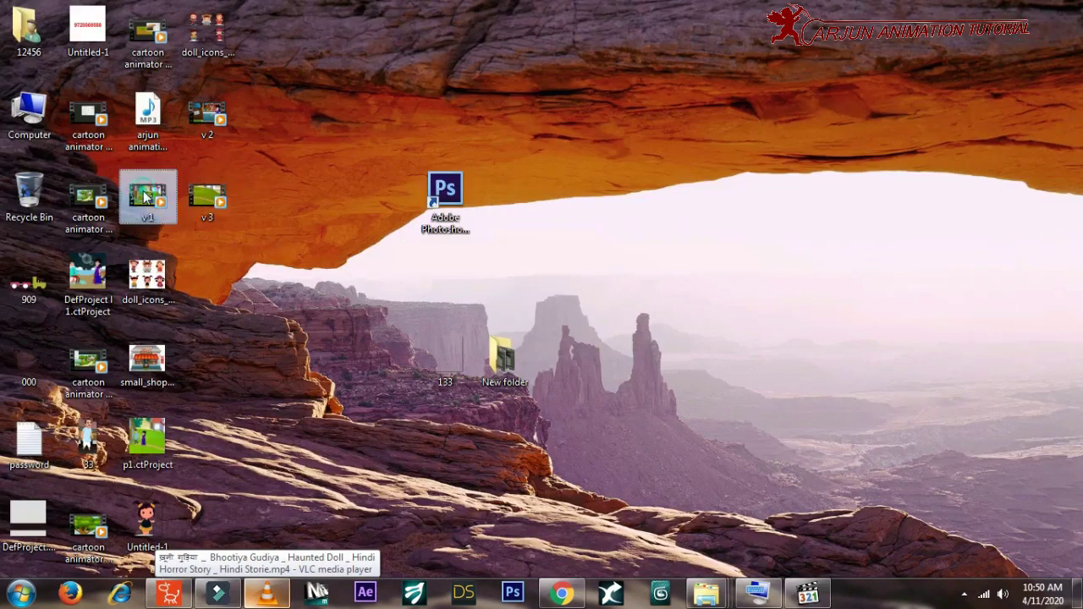
{"action": "left_click", "coordinate": [200, 126], "text": "ctrl"}
{"action": "left_click", "coordinate": [203, 210], "text": "ctrl"}
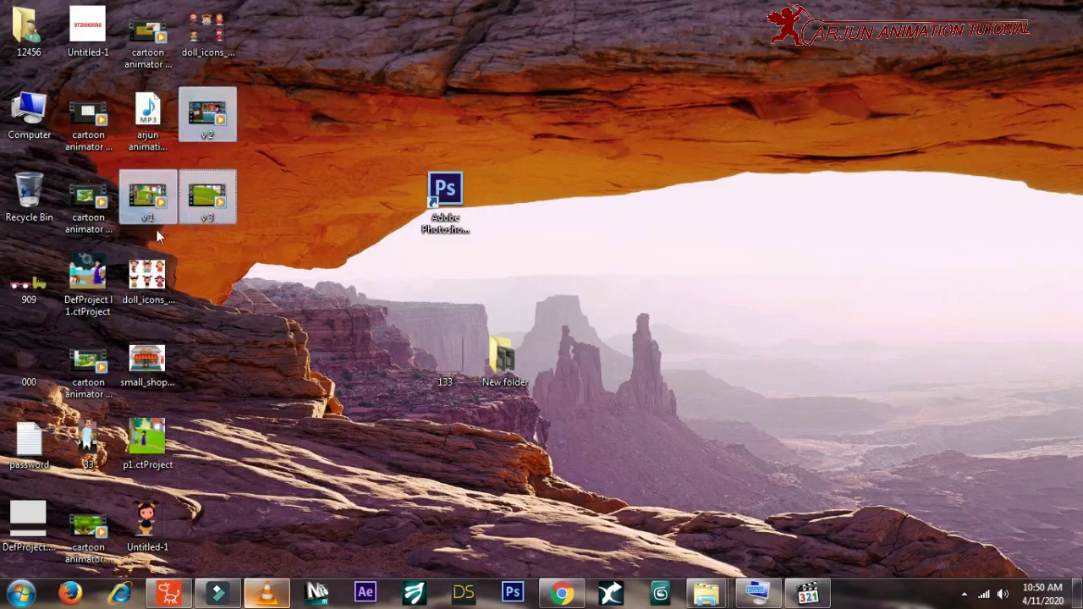
{"action": "mouse_move", "coordinate": [148, 196]}
{"action": "left_click_drag", "start_coordinate": [142, 193], "coordinate": [222, 580]}
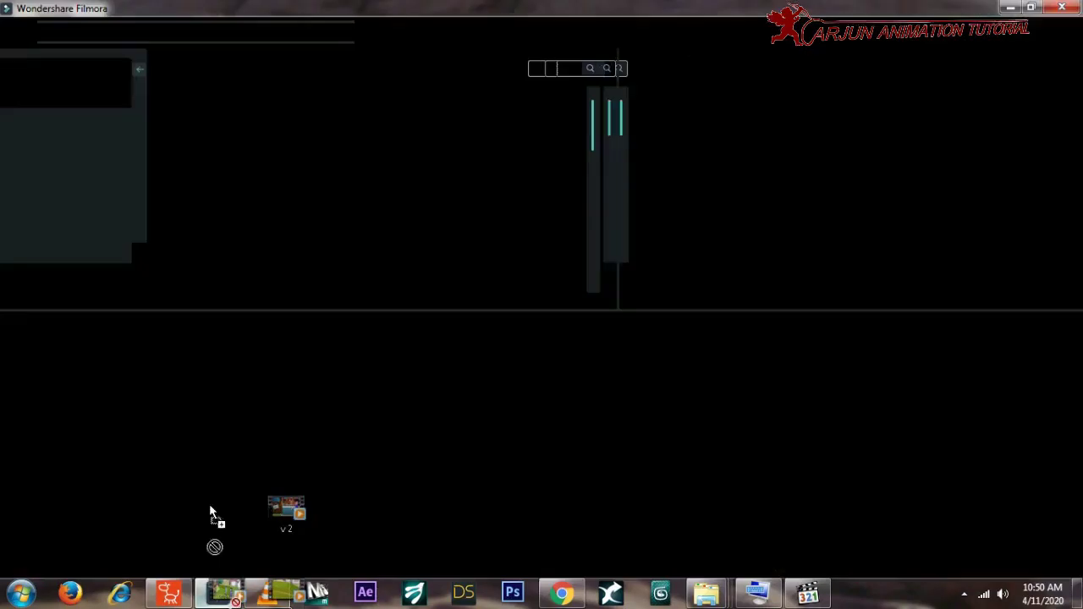
Import v1, v2 and v3 into Filmora's media library and place v1 at the track start
{"action": "left_click_drag", "start_coordinate": [222, 580], "coordinate": [449, 265]}
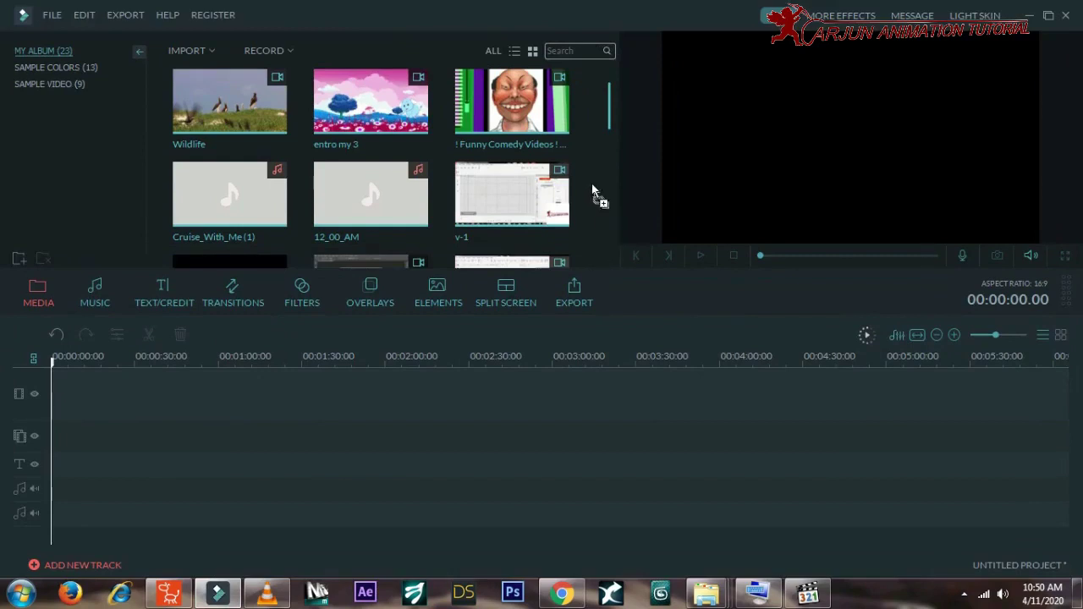
{"action": "left_click_drag", "start_coordinate": [585, 171], "coordinate": [577, 149]}
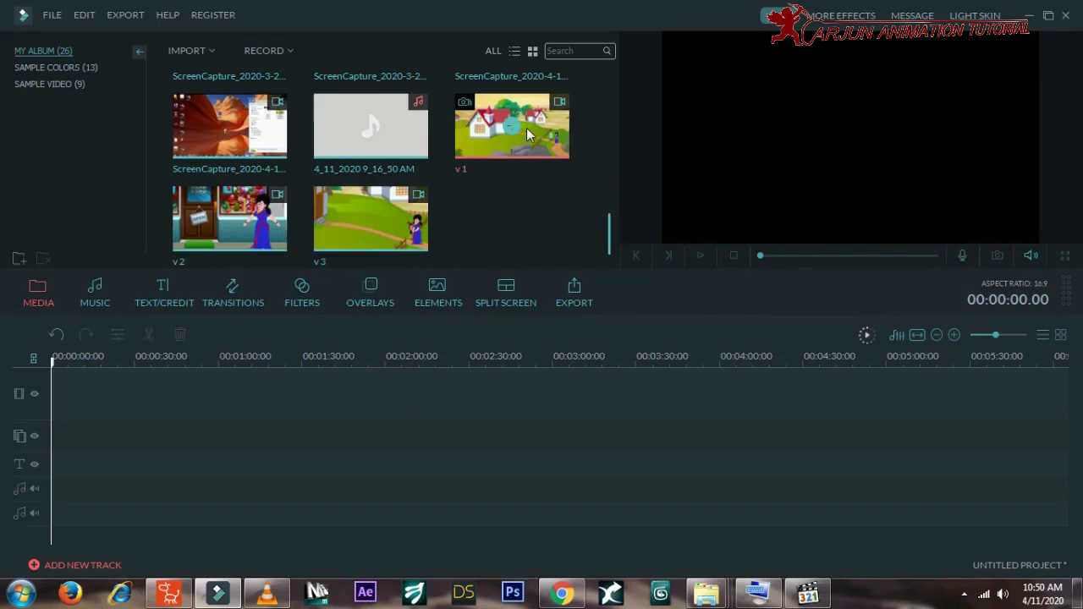
{"action": "mouse_move", "coordinate": [541, 110]}
{"action": "left_mouse_down"}
{"action": "mouse_move", "coordinate": [123, 375]}
{"action": "mouse_move", "coordinate": [922, 7]}
{"action": "left_mouse_up"}
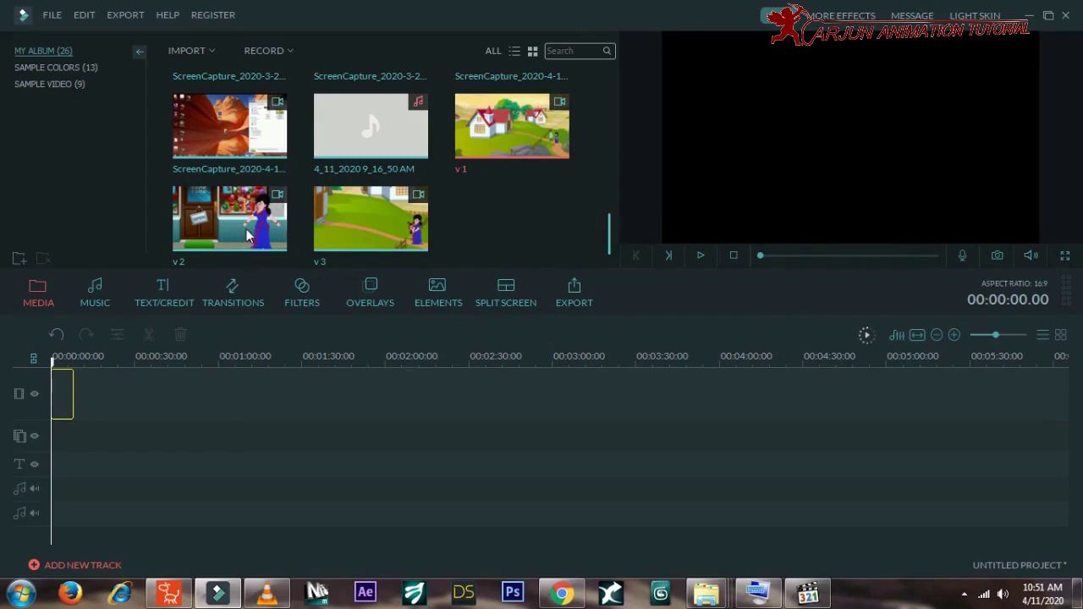
{"action": "left_click_drag", "start_coordinate": [60, 393], "coordinate": [64, 396]}
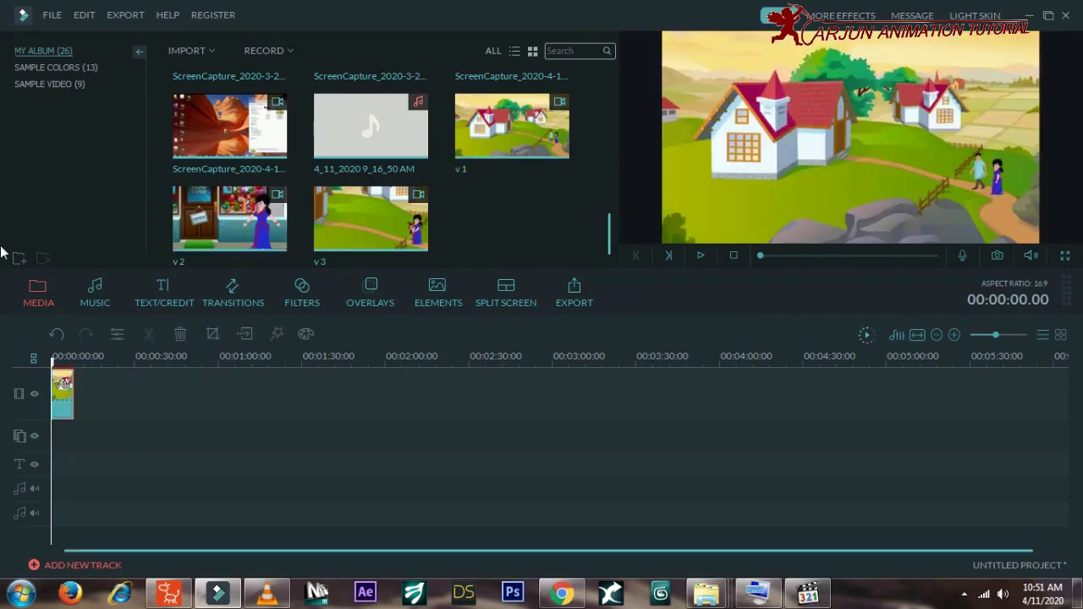
{"action": "mouse_move", "coordinate": [370, 126]}
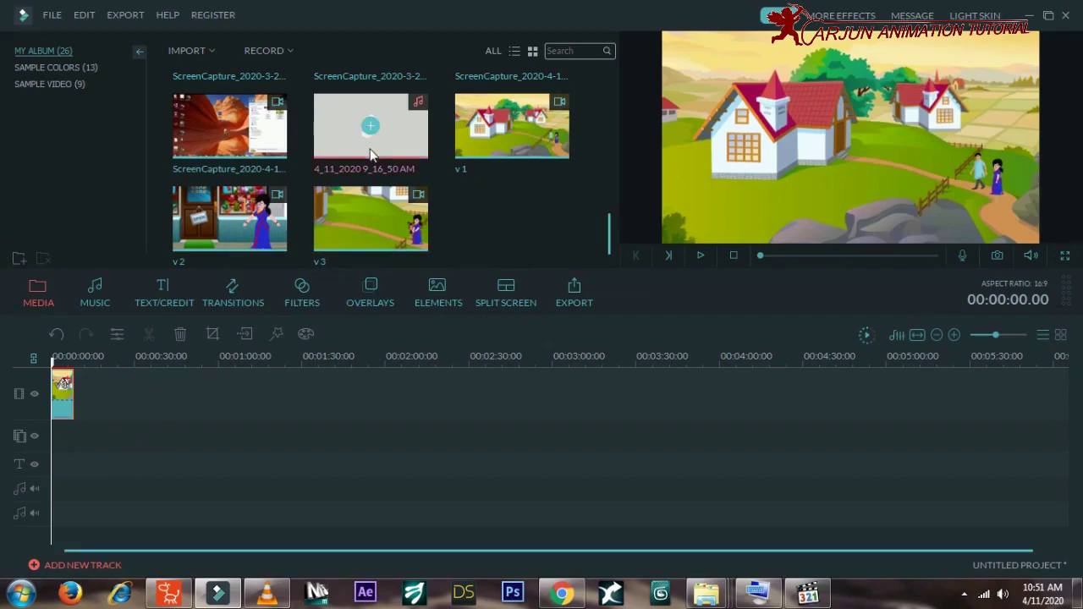
Place the 4_11_2020 9_16_50 AM music under v1 and preview the opening from the start
{"action": "mouse_move", "coordinate": [398, 113]}
{"action": "left_mouse_down"}
{"action": "mouse_move", "coordinate": [73, 434]}
{"action": "mouse_move", "coordinate": [54, 432]}
{"action": "left_mouse_up"}
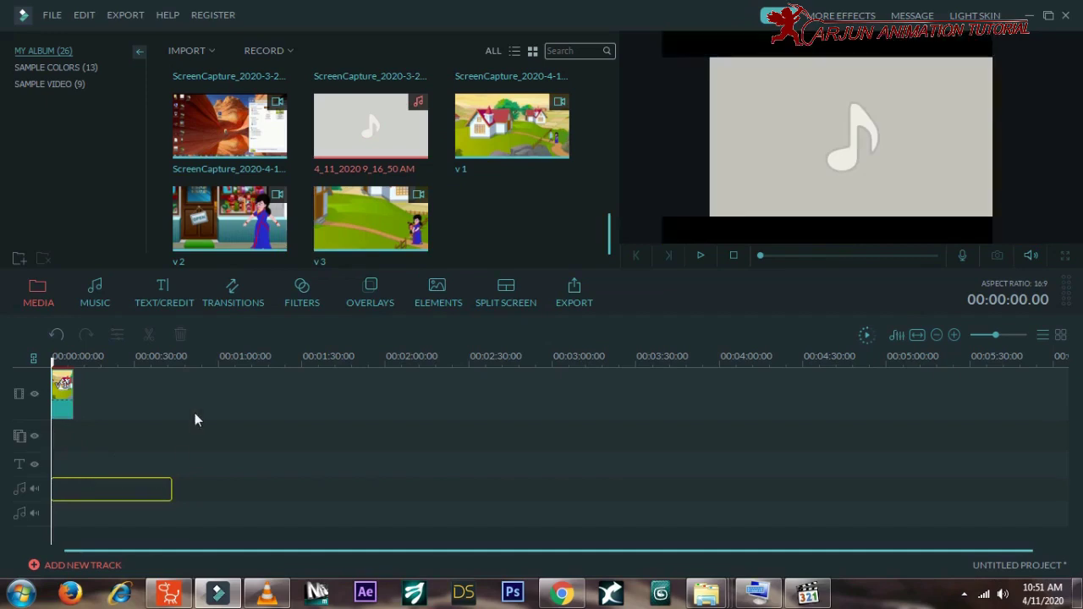
{"action": "key", "text": "space"}
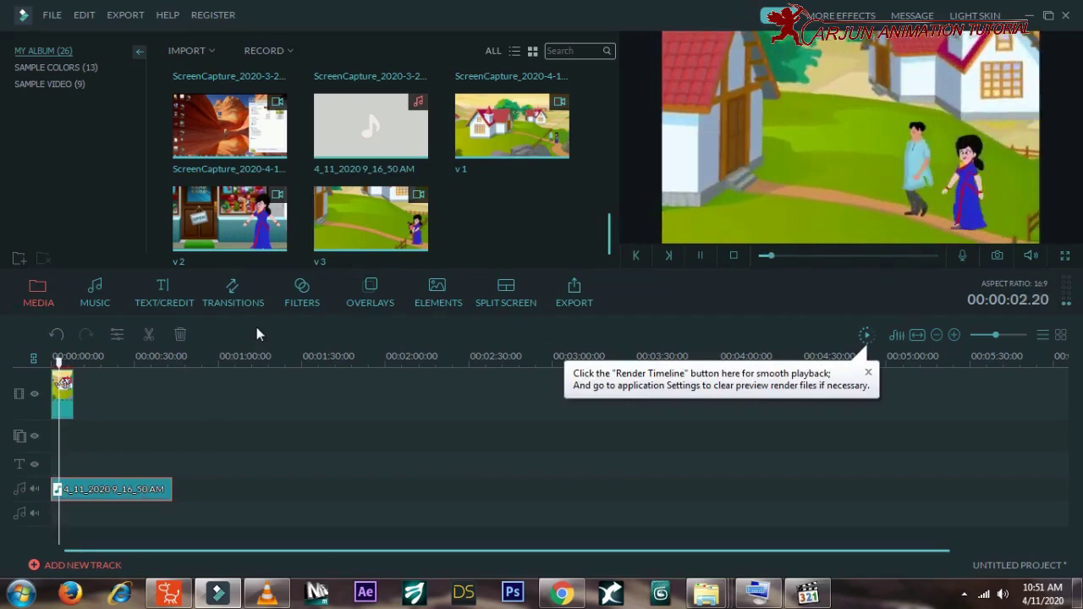
{"action": "key", "text": "space"}
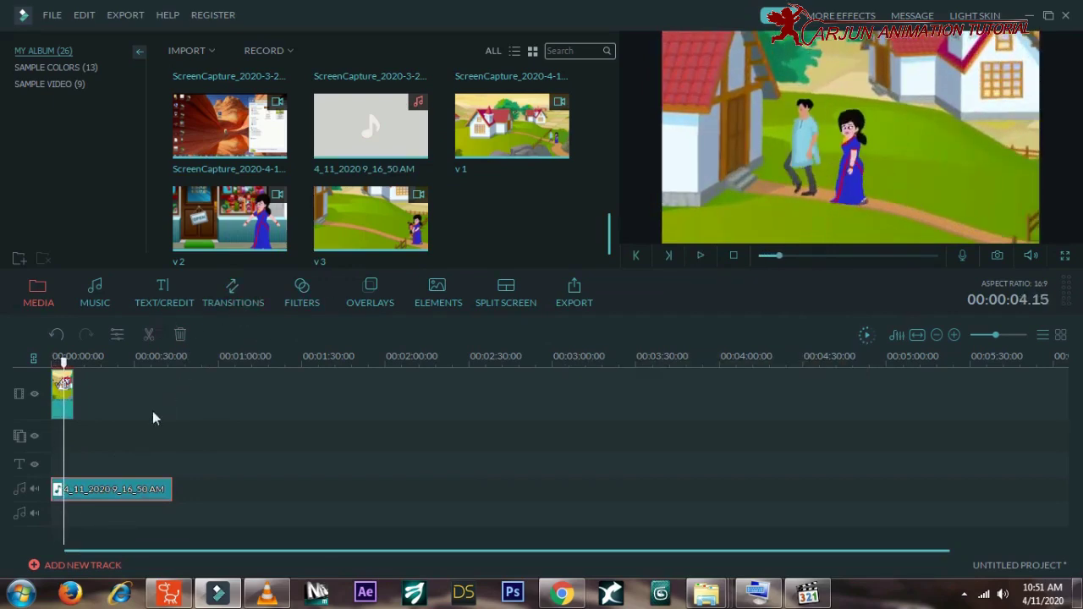
{"action": "left_click_drag", "start_coordinate": [66, 375], "coordinate": [38, 365]}
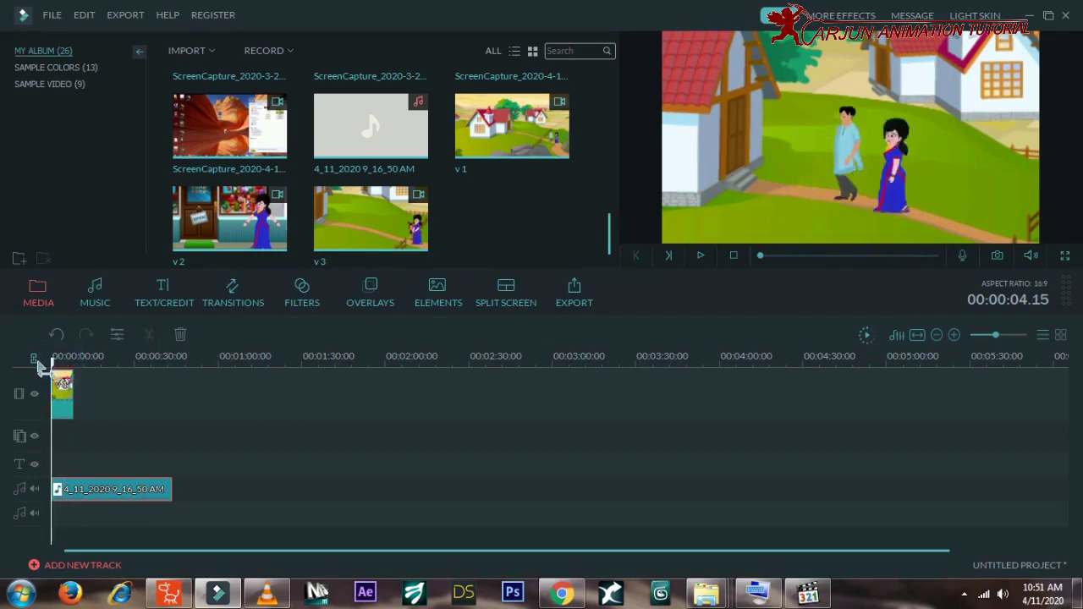
{"action": "key", "text": "space"}
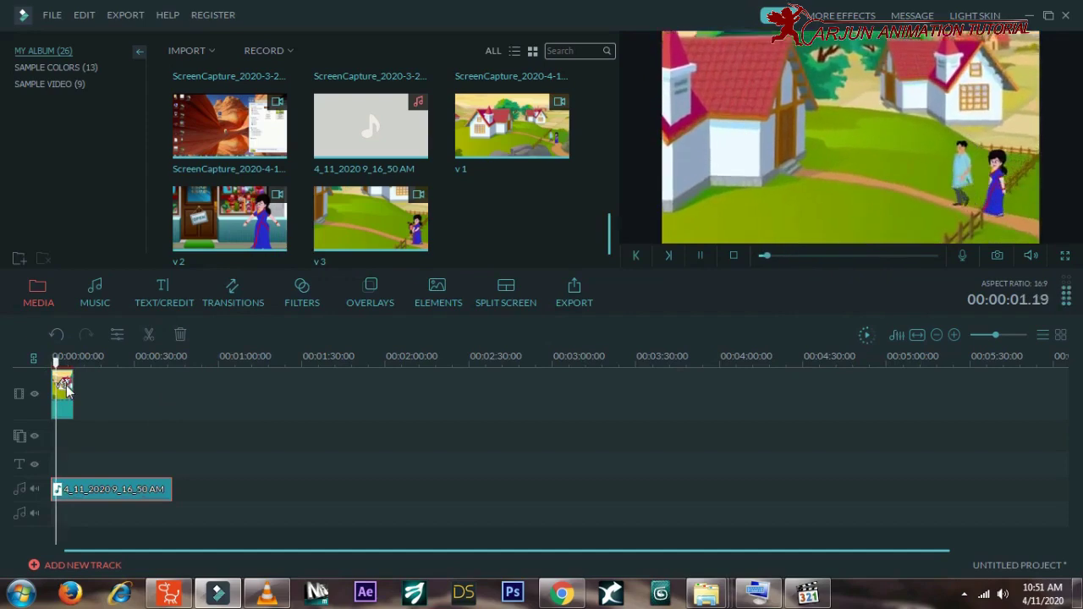
{"action": "key", "text": "space"}
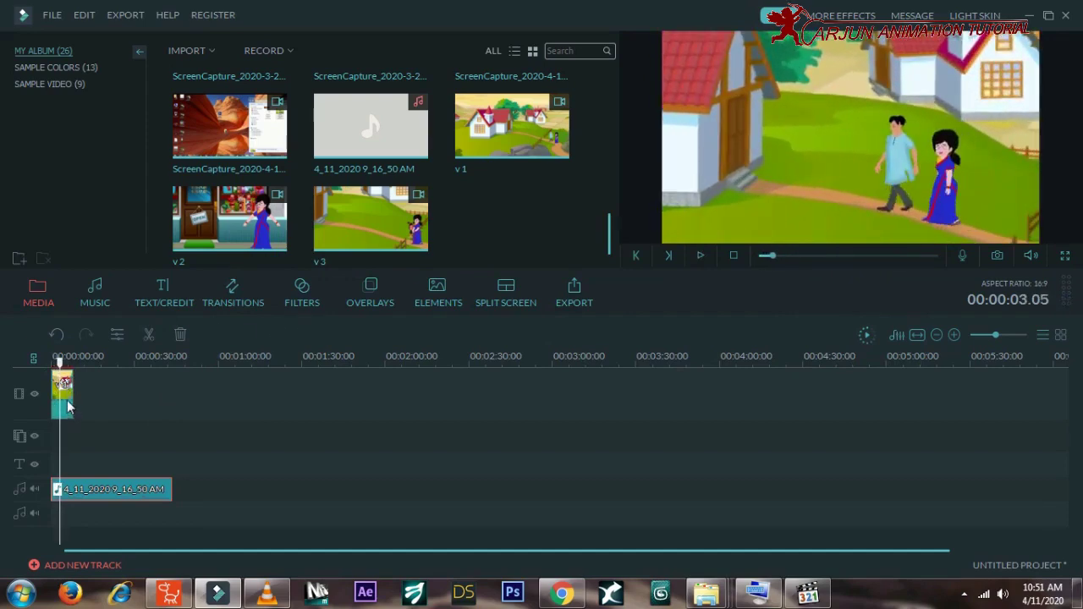
Set the v1 clip's speed to 0.50X and preview the slowed clip
{"action": "double_click", "coordinate": [68, 407]}
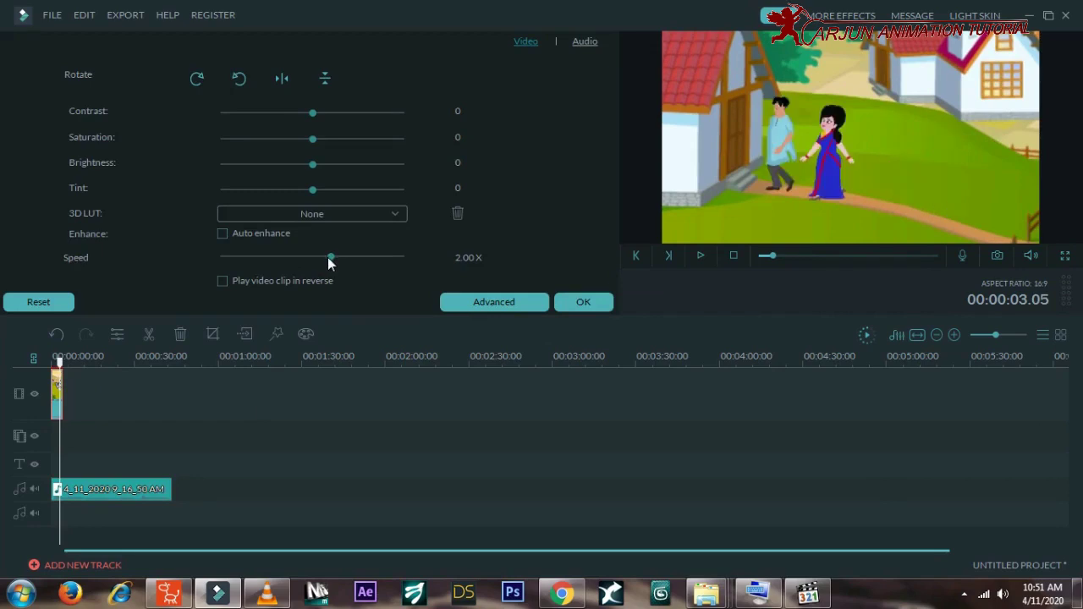
{"action": "left_click_drag", "start_coordinate": [328, 257], "coordinate": [302, 257]}
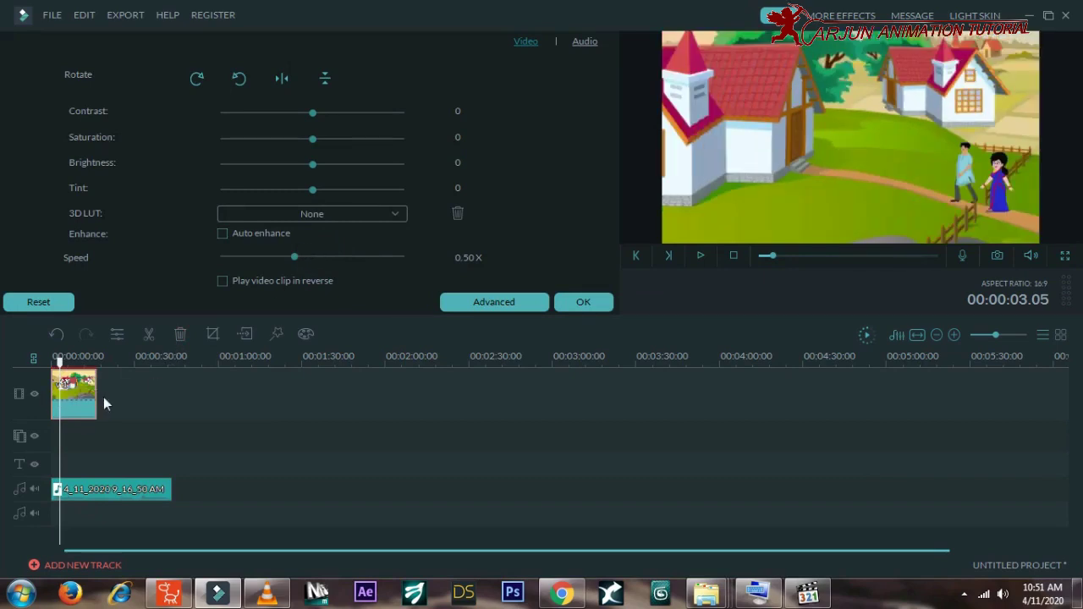
{"action": "key", "text": "space"}
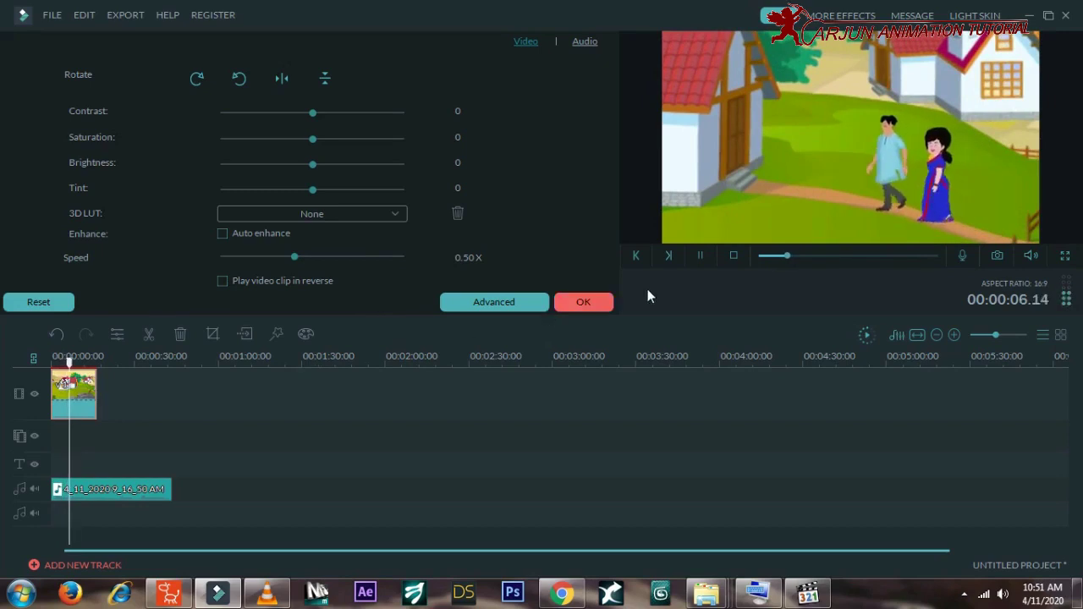
Confirm v1's speed change, add the v2 shop clip after it, and play it
{"action": "left_click", "coordinate": [583, 301]}
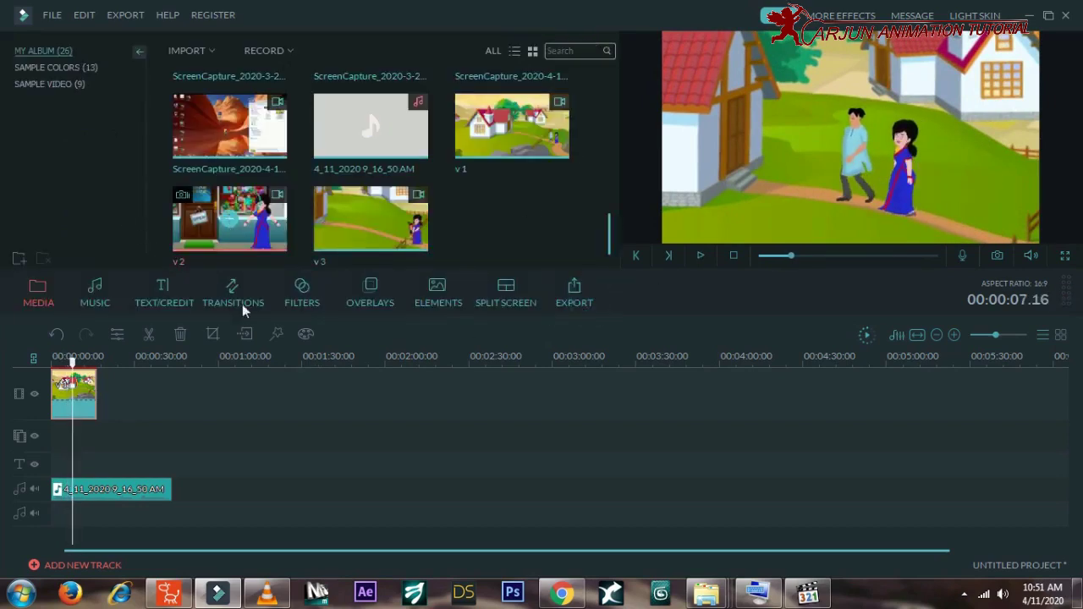
{"action": "left_click", "coordinate": [130, 390]}
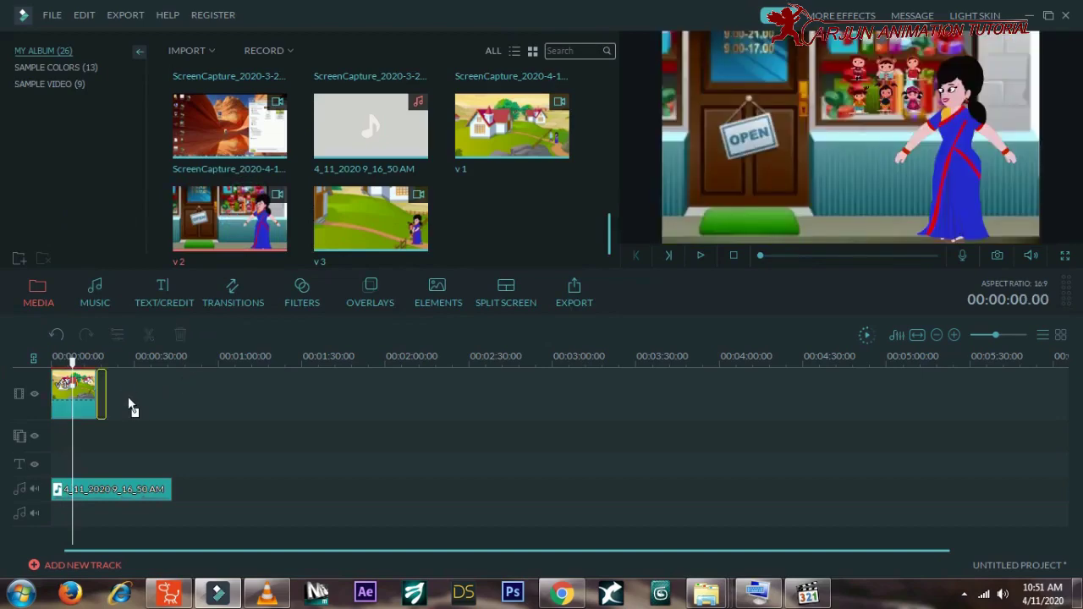
{"action": "left_click", "coordinate": [128, 398]}
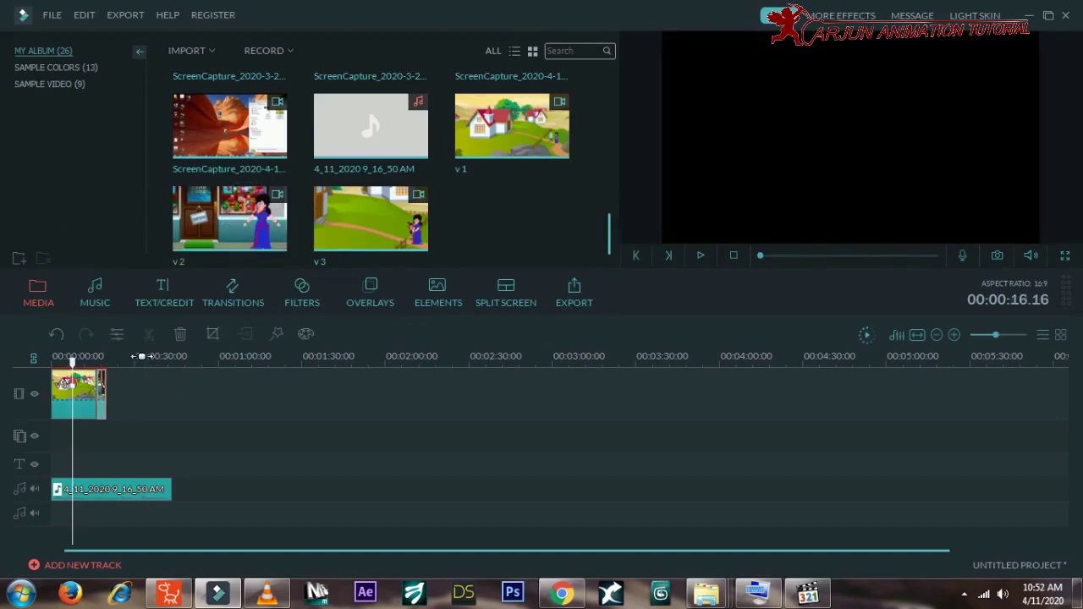
{"action": "key", "text": "space"}
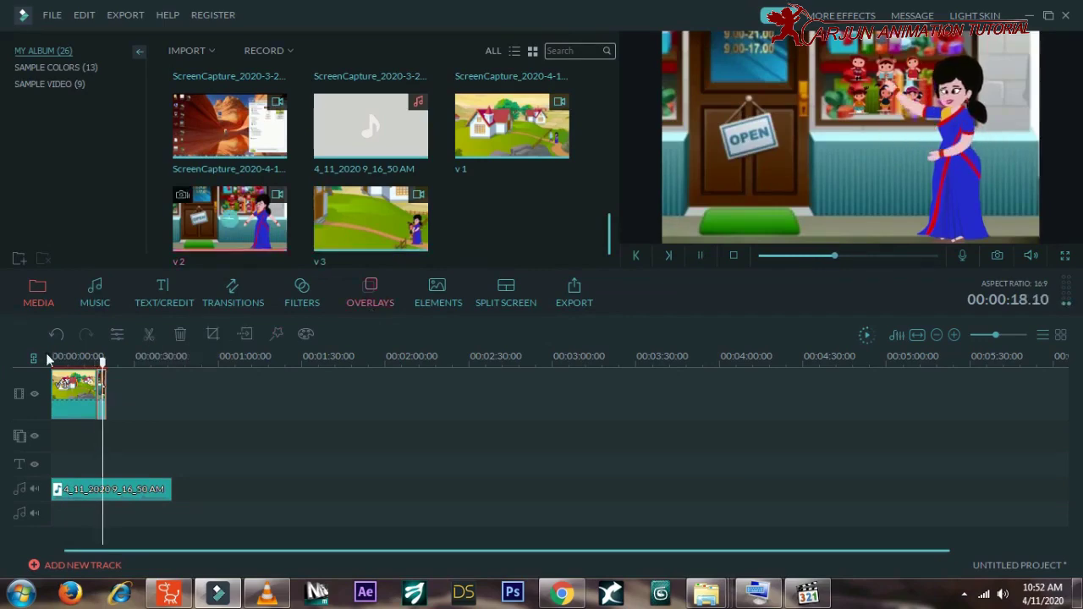
Check the v2 clip's settings and close them unchanged
{"action": "scroll", "coordinate": [135, 359], "scroll_direction": "up", "scroll_amount": 5}
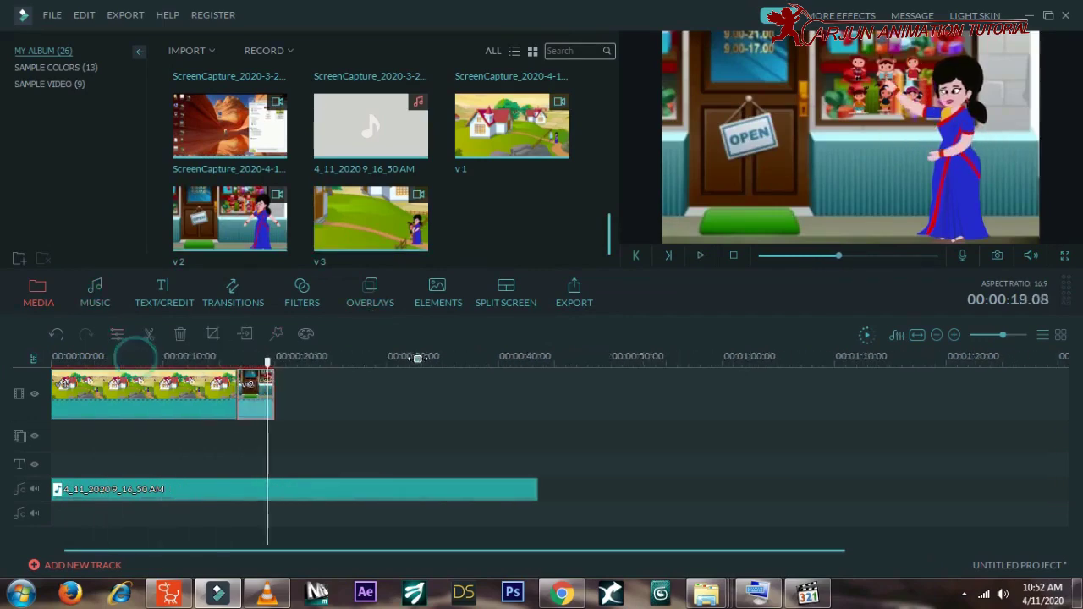
{"action": "double_click", "coordinate": [313, 393]}
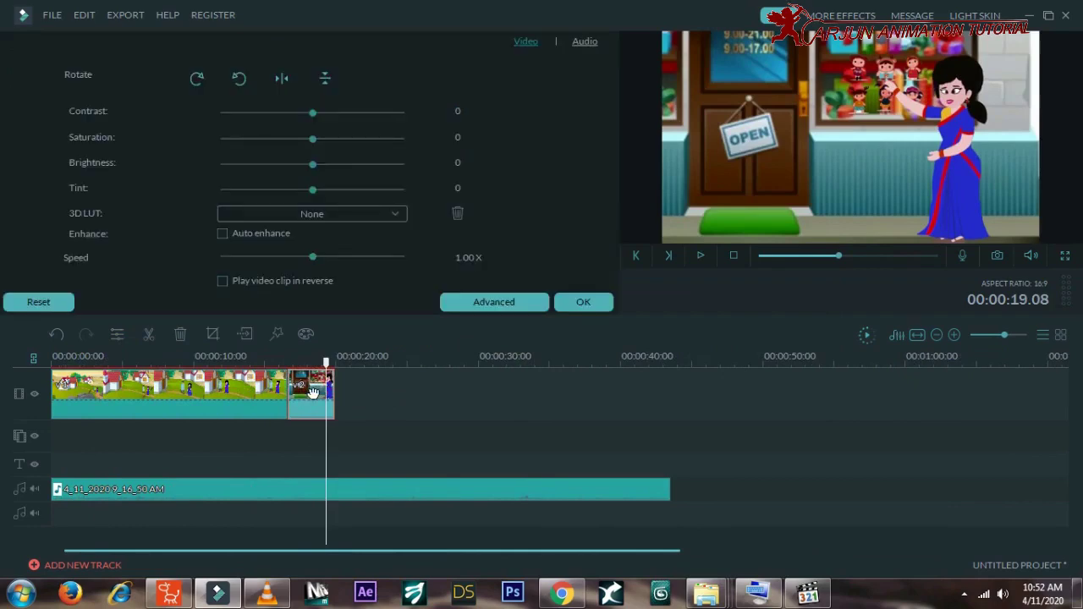
{"action": "left_click", "coordinate": [583, 306]}
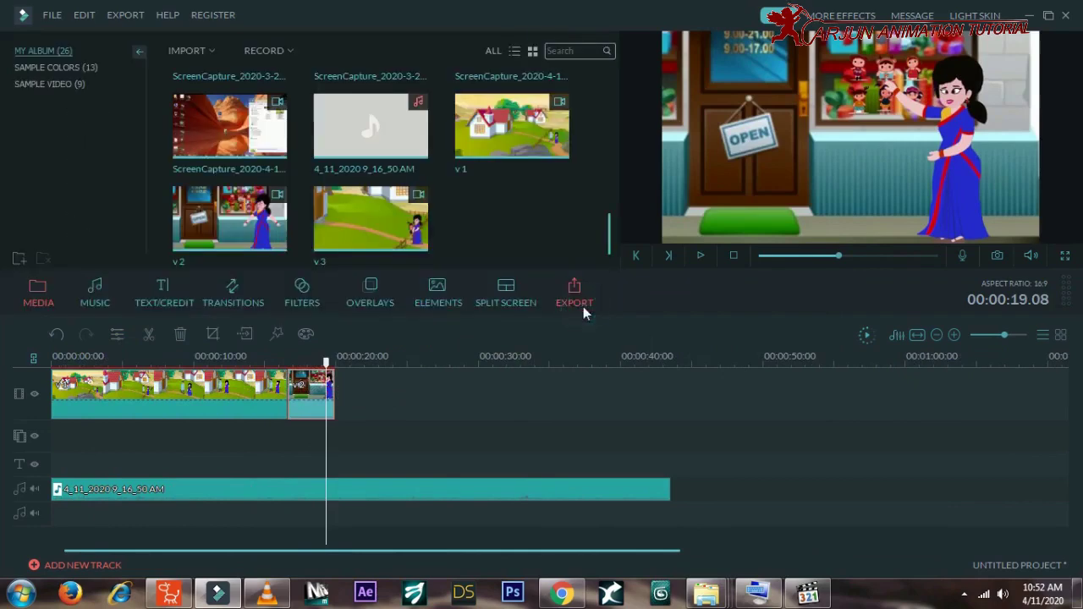
Add the v3 path clip after v2 on the video track and preview it
{"action": "left_click", "coordinate": [503, 222]}
{"action": "mouse_move", "coordinate": [370, 218]}
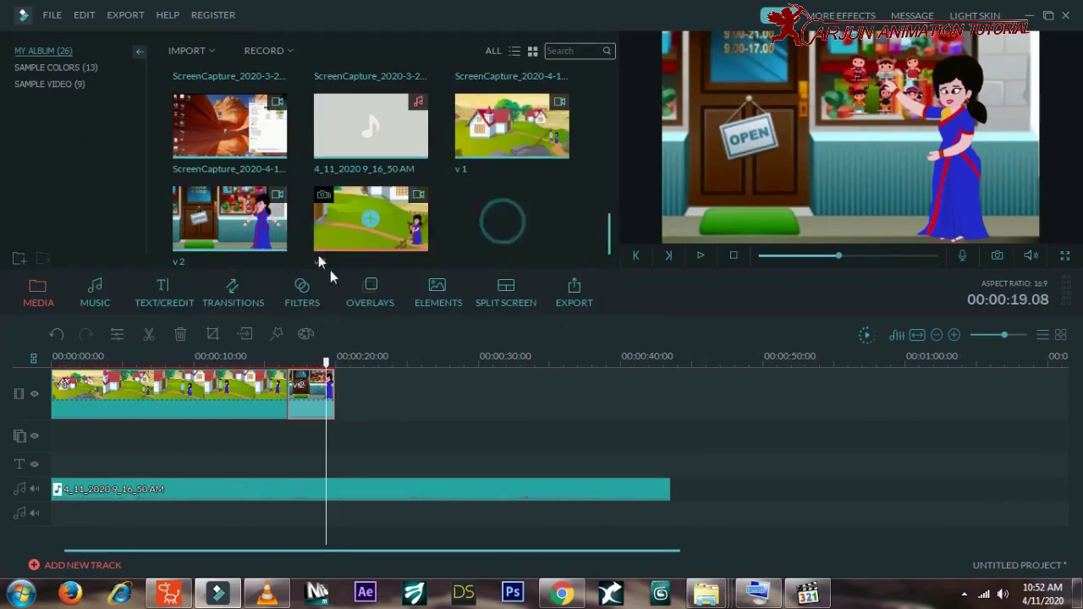
{"action": "left_click_drag", "start_coordinate": [393, 212], "coordinate": [386, 391]}
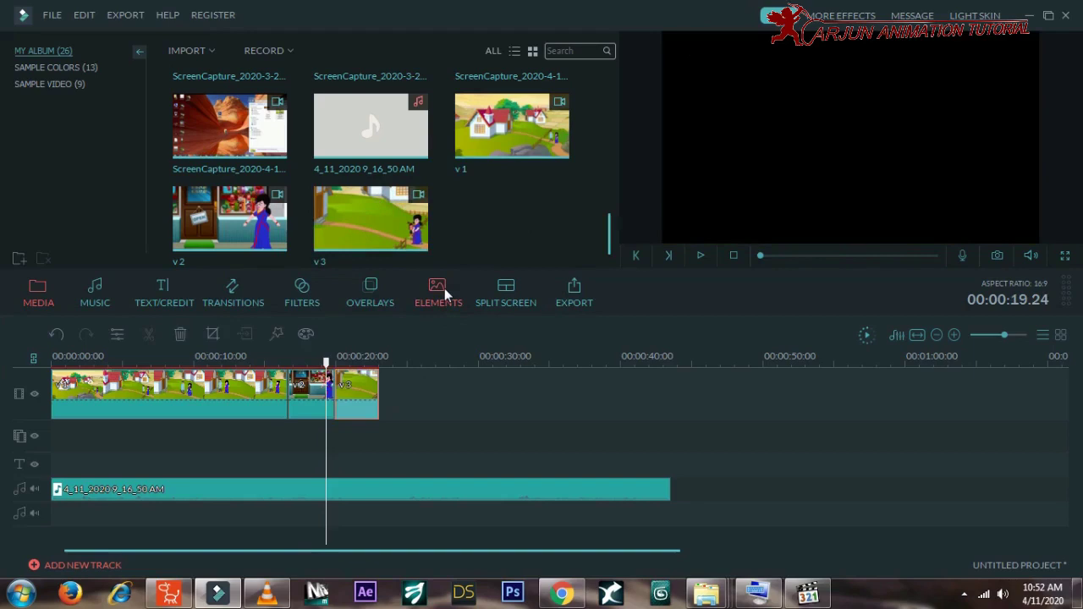
{"action": "key", "text": "space"}
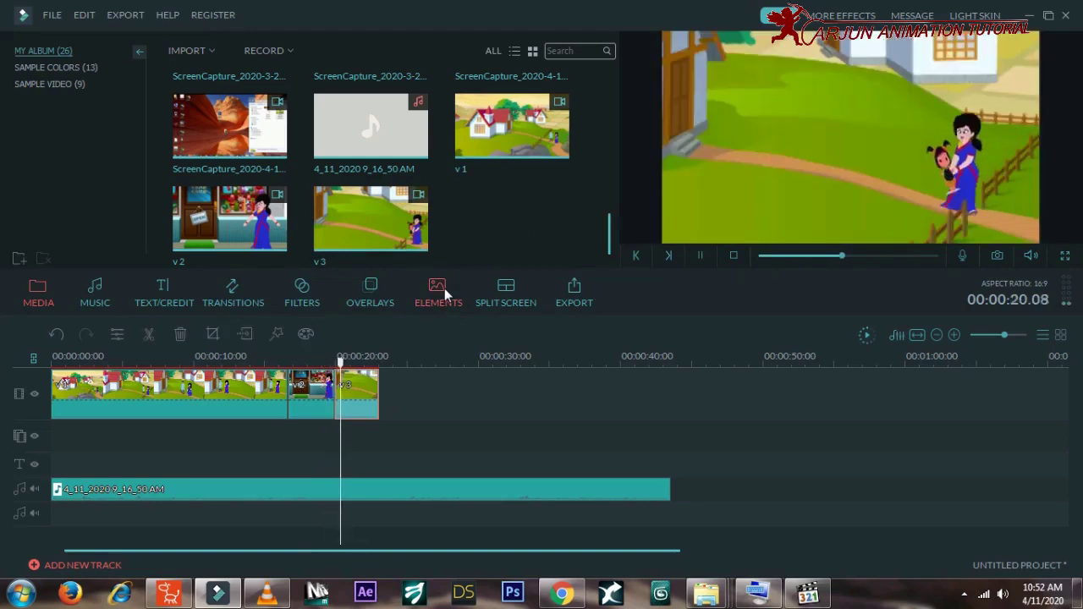
{"action": "key", "text": "space"}
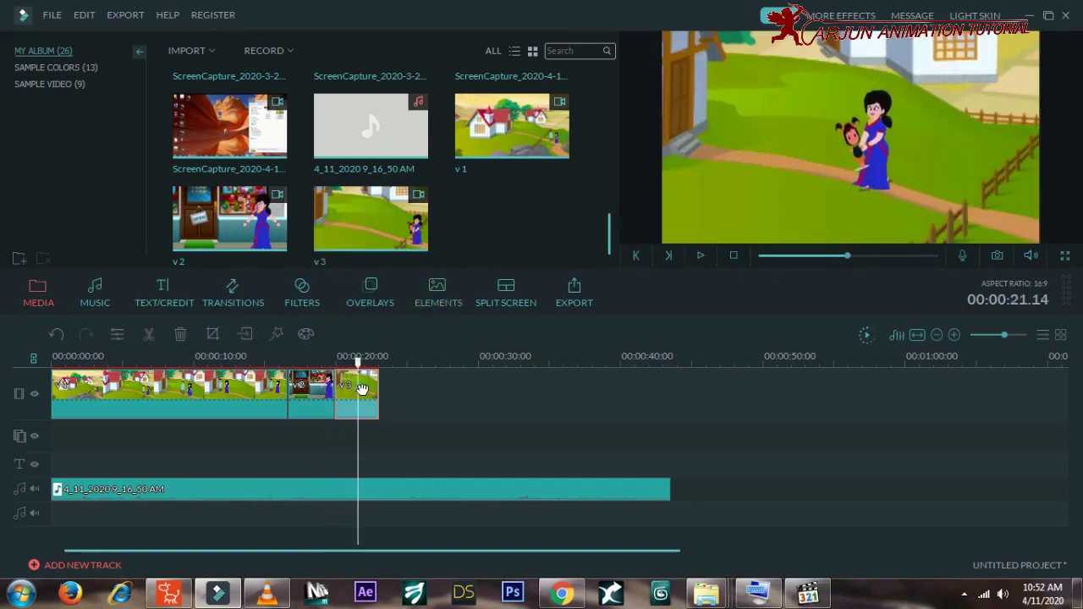
Slow v3 to 0.50X, replay it, confirm, and park the playhead at its end
{"action": "double_click", "coordinate": [362, 388]}
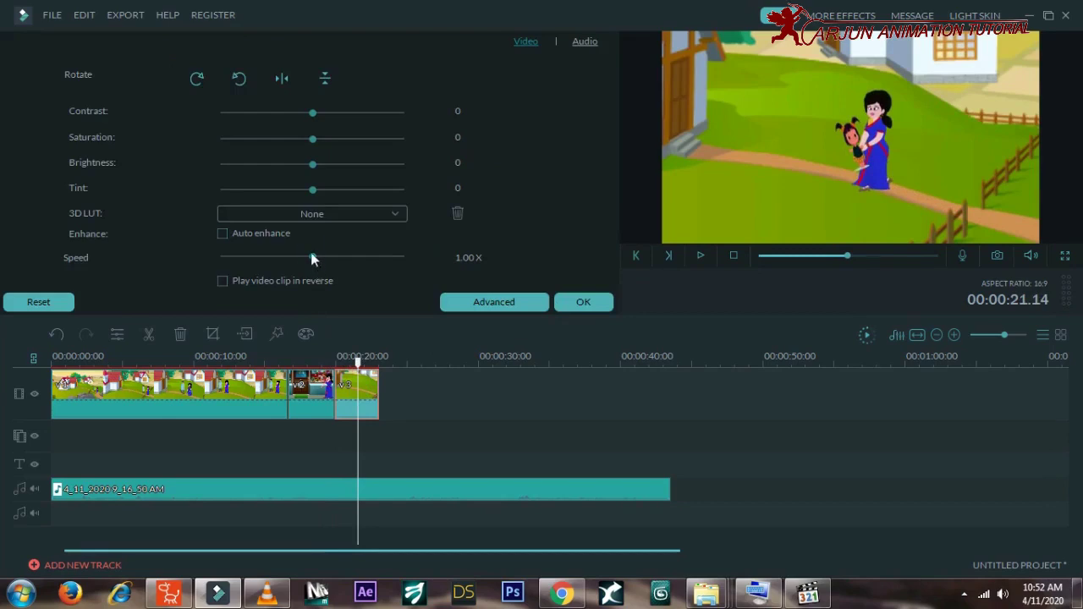
{"action": "left_click_drag", "start_coordinate": [313, 256], "coordinate": [294, 256]}
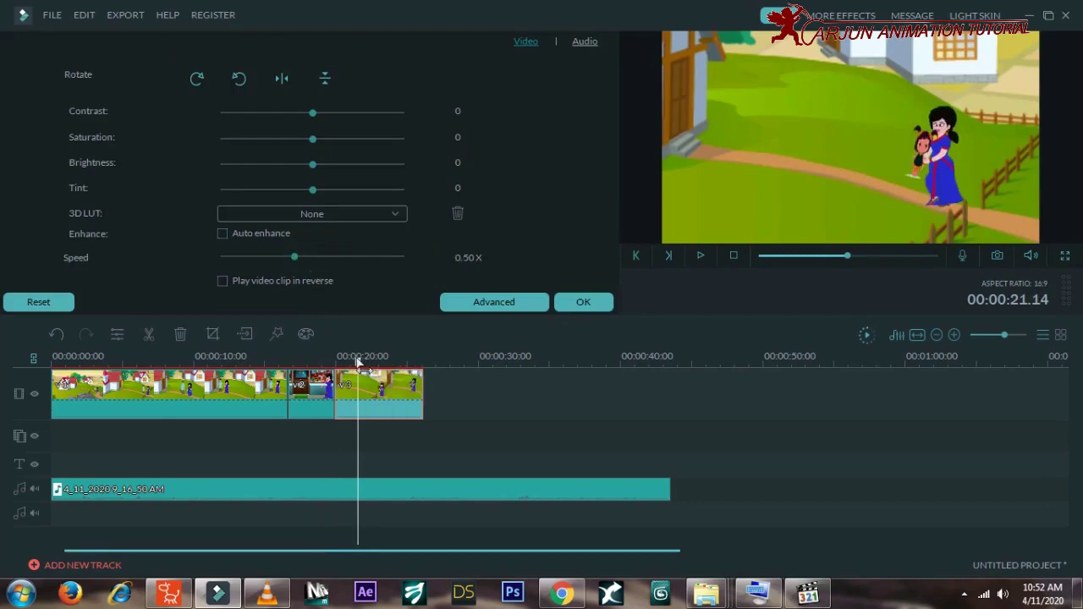
{"action": "left_click_drag", "start_coordinate": [357, 362], "coordinate": [34, 373]}
{"action": "key", "text": "space"}
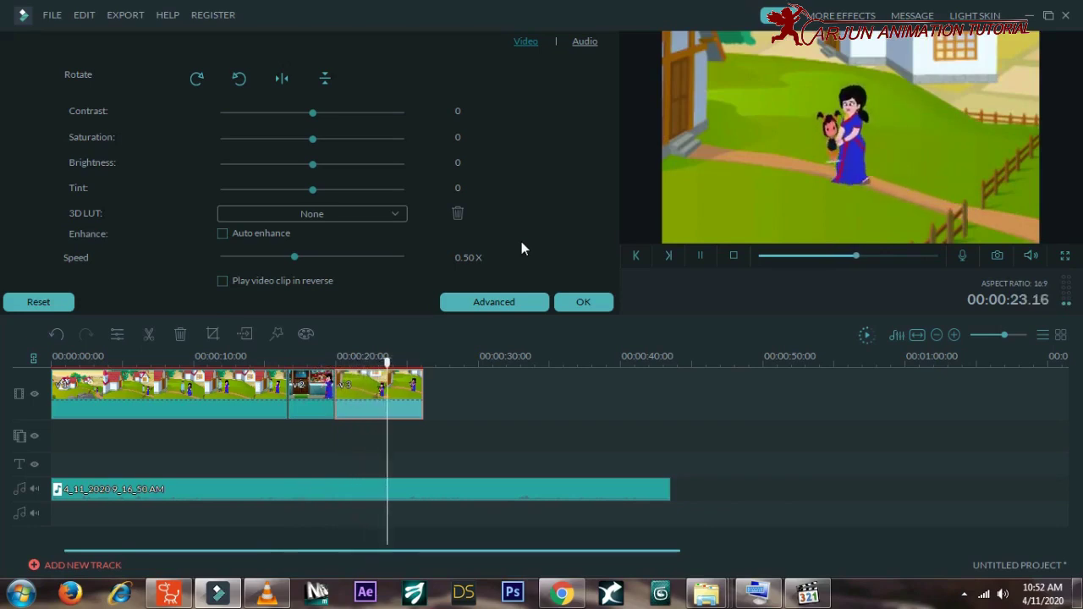
{"action": "key", "text": "space"}
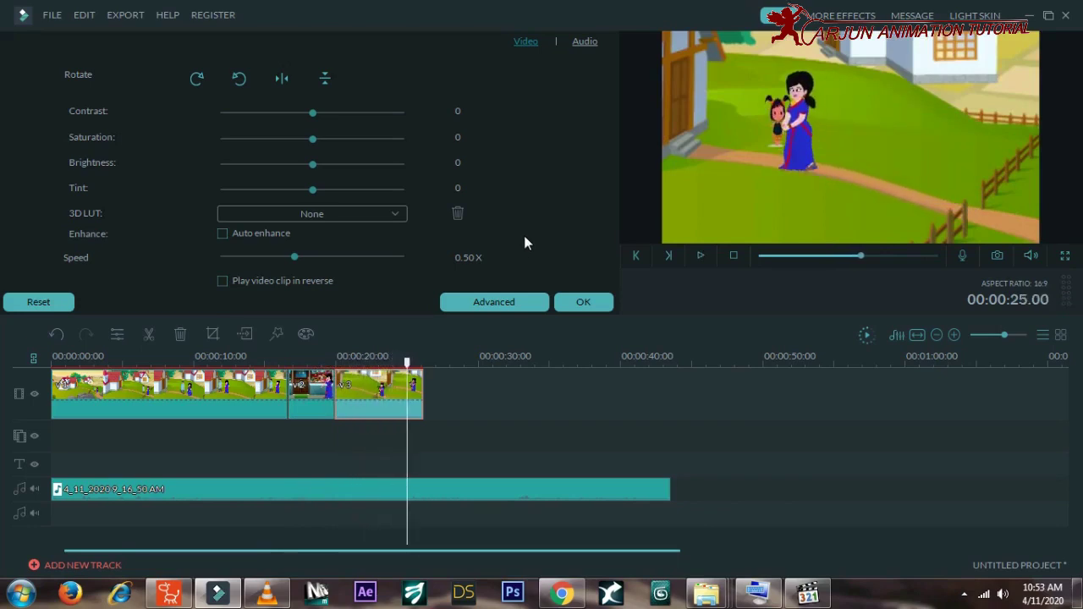
{"action": "left_click", "coordinate": [581, 302]}
{"action": "left_click_drag", "start_coordinate": [407, 362], "coordinate": [427, 368]}
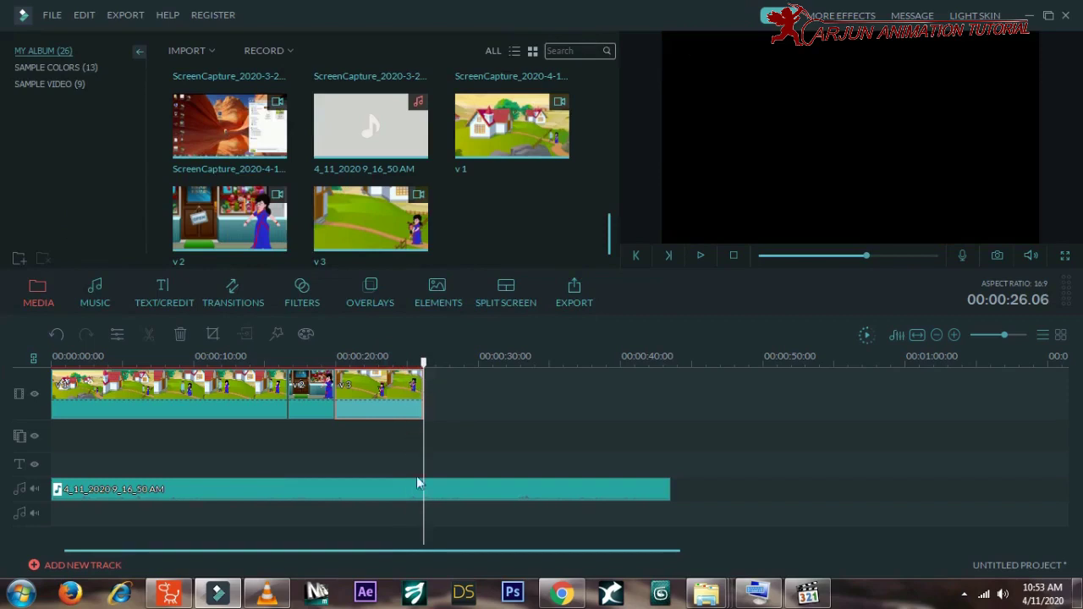
Split the music where the video ends and delete the leftover part
{"action": "left_click", "coordinate": [417, 484]}
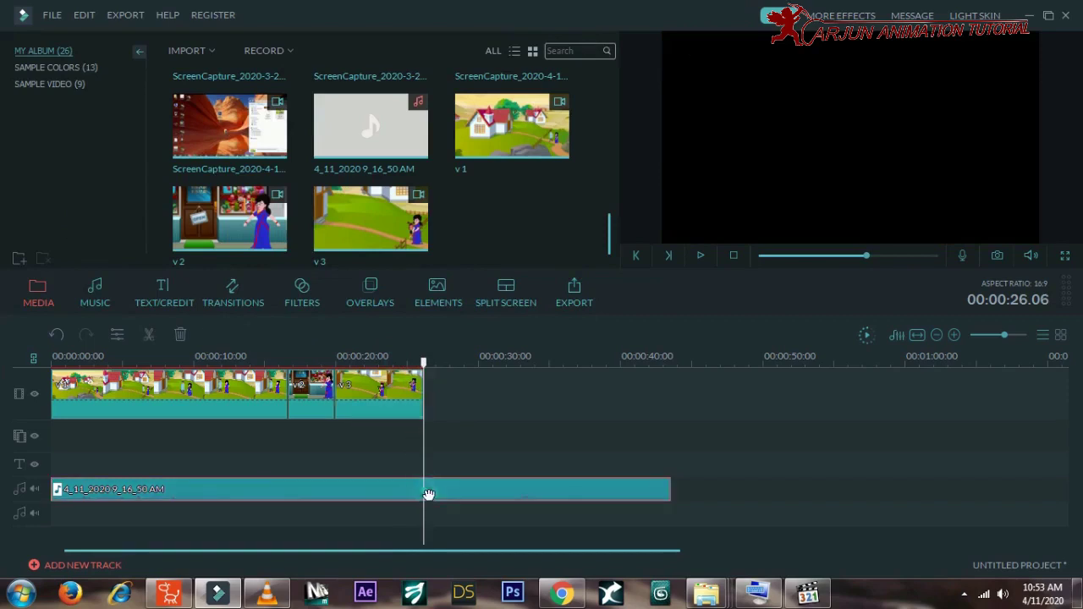
{"action": "left_click", "coordinate": [149, 334]}
{"action": "left_click", "coordinate": [488, 490]}
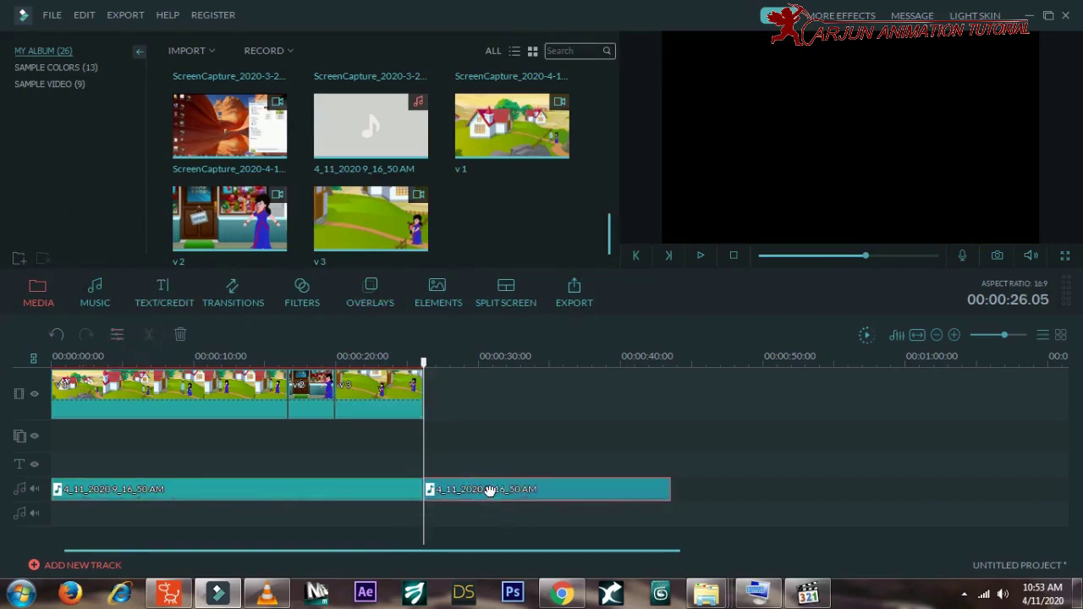
{"action": "key", "text": "Delete"}
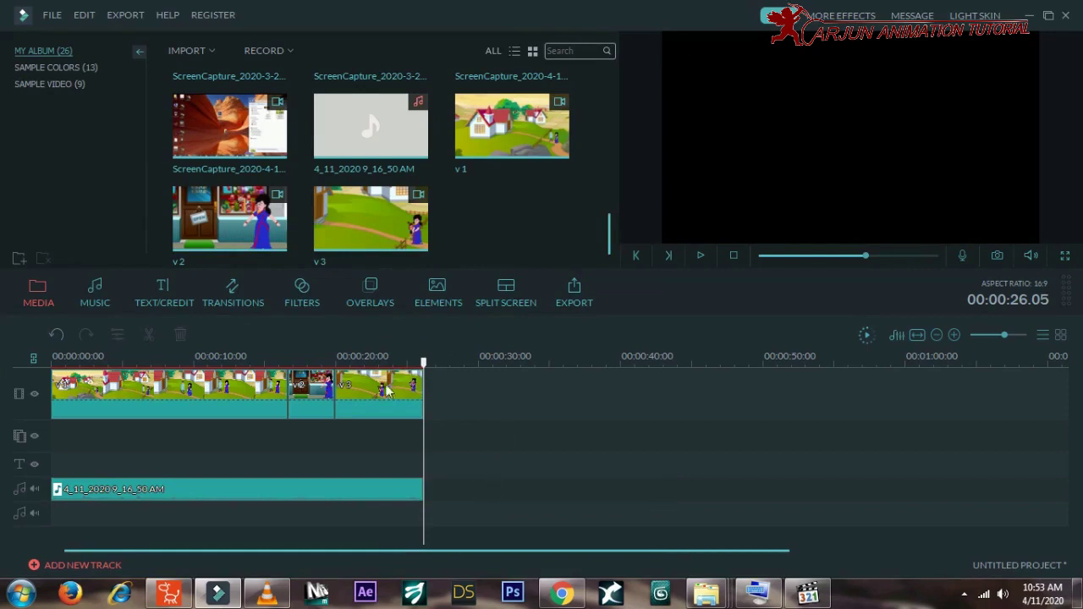
Split v3 at 00:00:24.18, keeping the short tail piece, and return to about 20 seconds
{"action": "left_click_drag", "start_coordinate": [423, 361], "coordinate": [408, 364]}
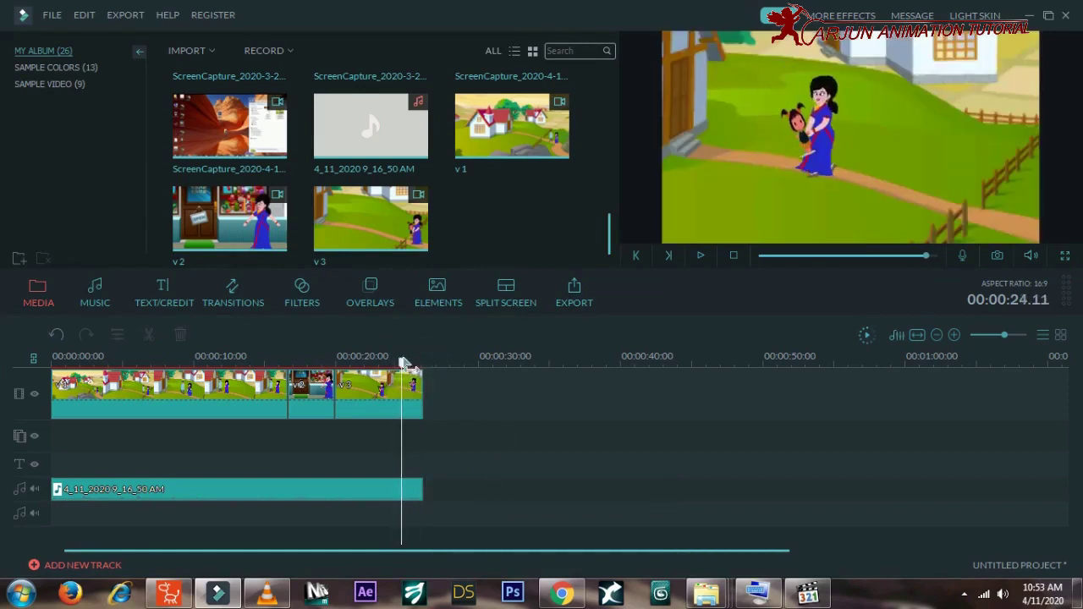
{"action": "left_click", "coordinate": [405, 394]}
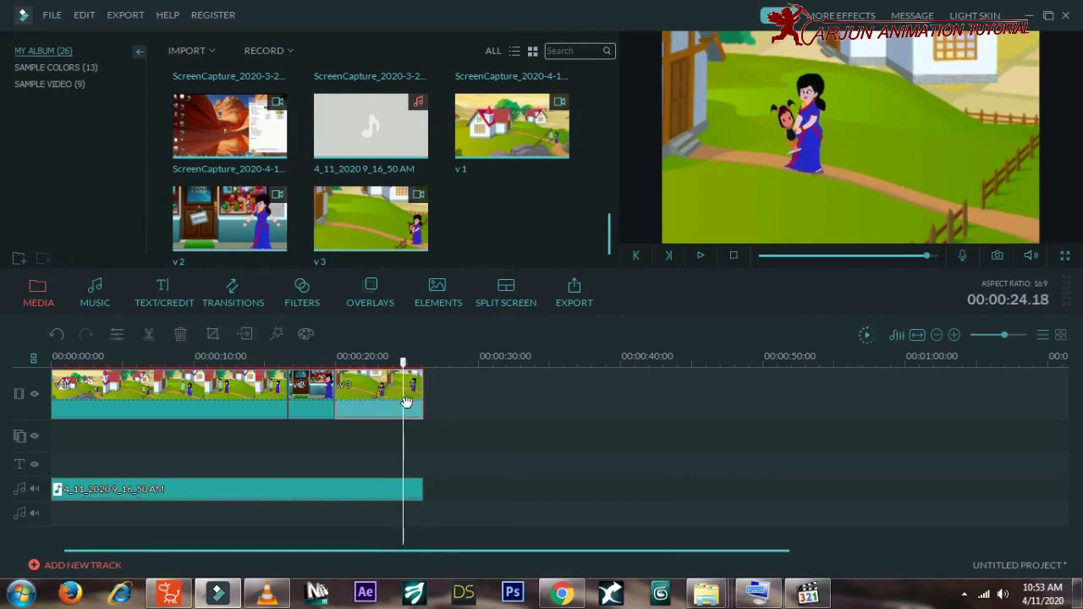
{"action": "left_click", "coordinate": [148, 334]}
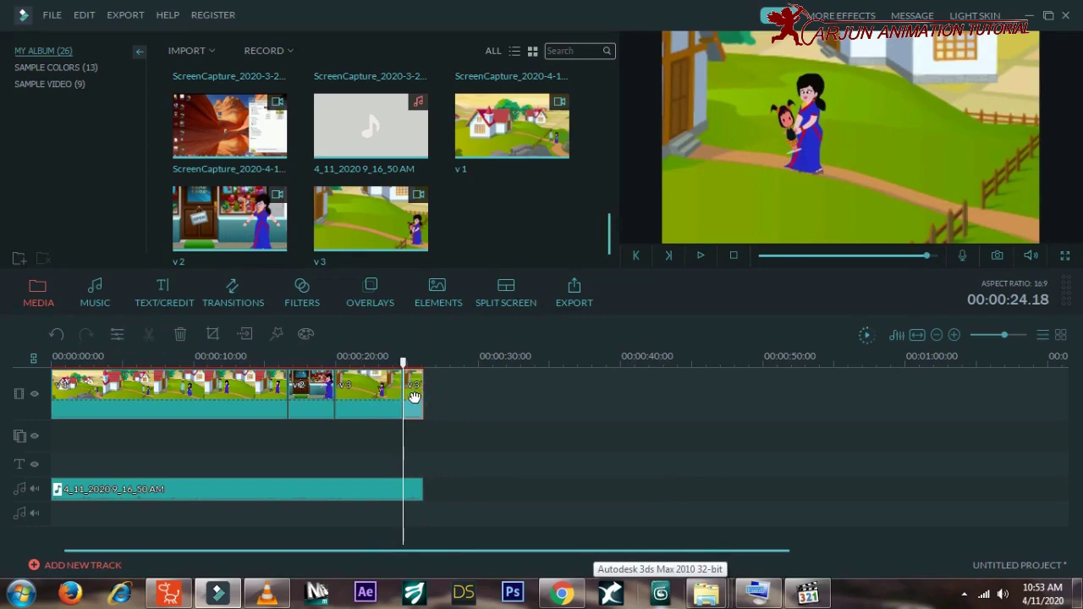
{"action": "key", "text": "Delete"}
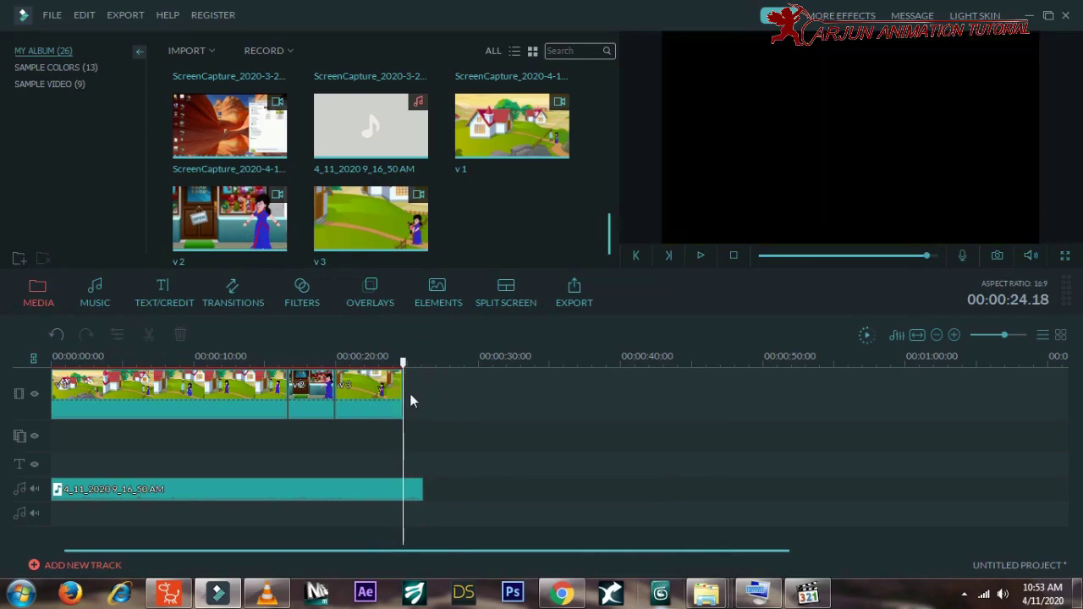
{"action": "key", "text": "ctrl+z"}
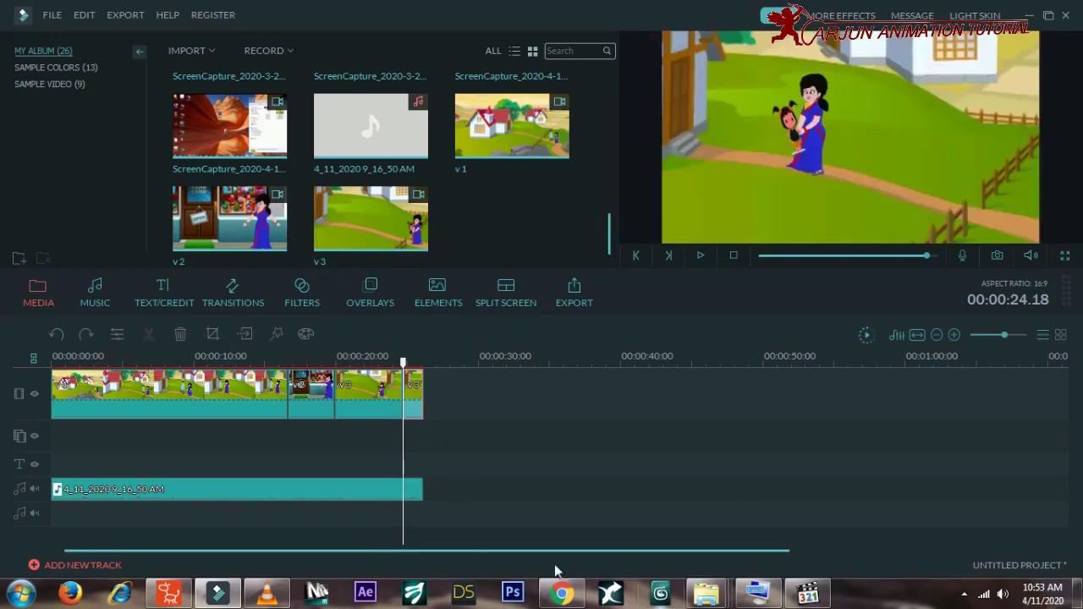
{"action": "mouse_move", "coordinate": [404, 364]}
{"action": "left_mouse_down"}
{"action": "mouse_move", "coordinate": [262, 363]}
{"action": "mouse_move", "coordinate": [359, 363]}
{"action": "left_mouse_up"}
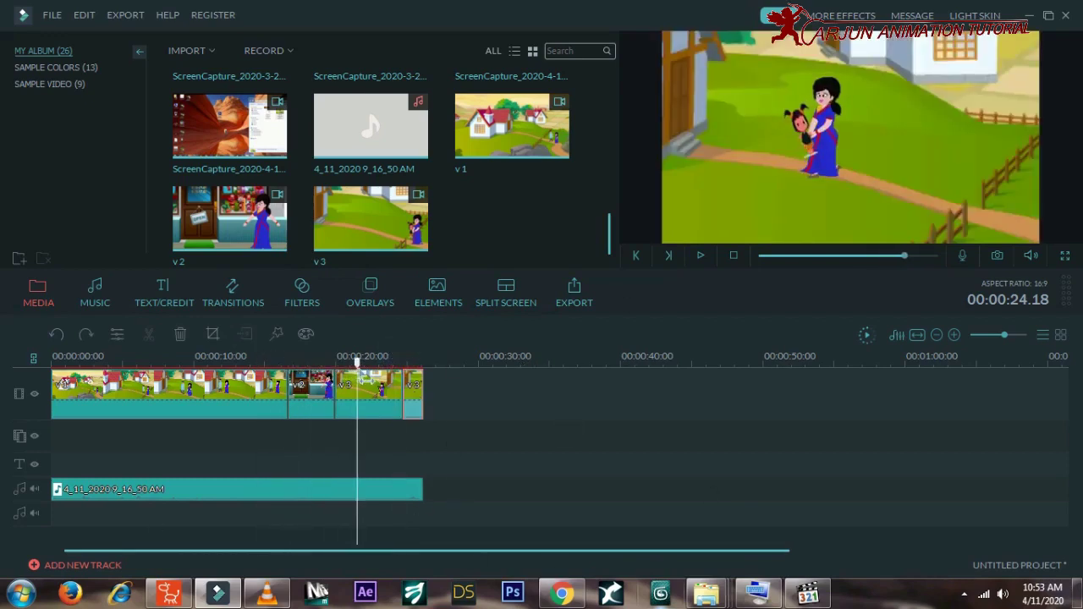
Set up a video export as MP4 with 1280 x 720 resolution
{"action": "left_click", "coordinate": [127, 15]}
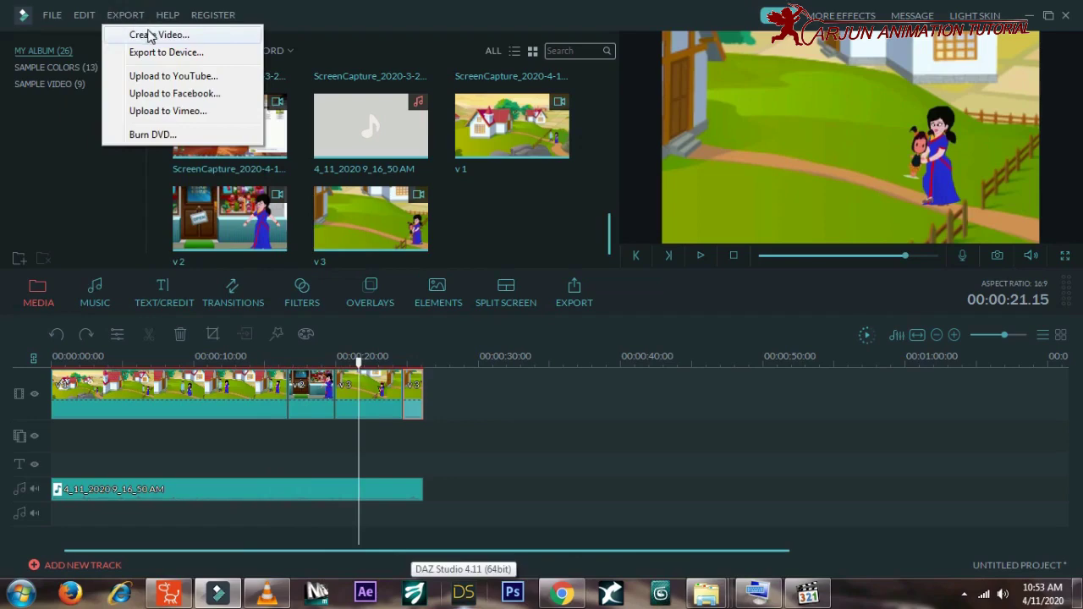
{"action": "left_click", "coordinate": [156, 35]}
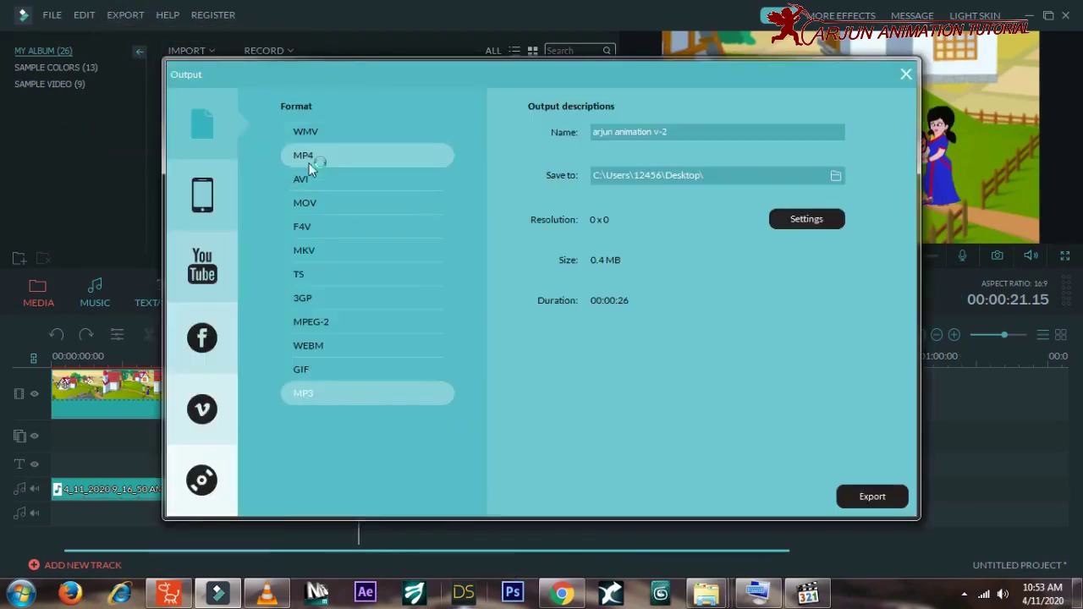
{"action": "left_click", "coordinate": [307, 159]}
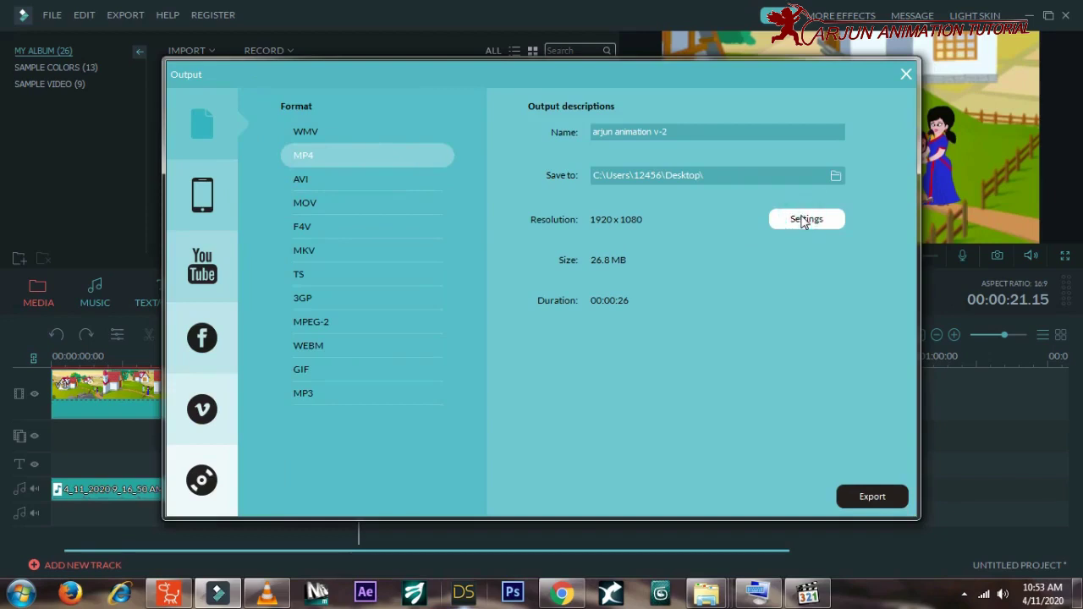
{"action": "left_click", "coordinate": [803, 222]}
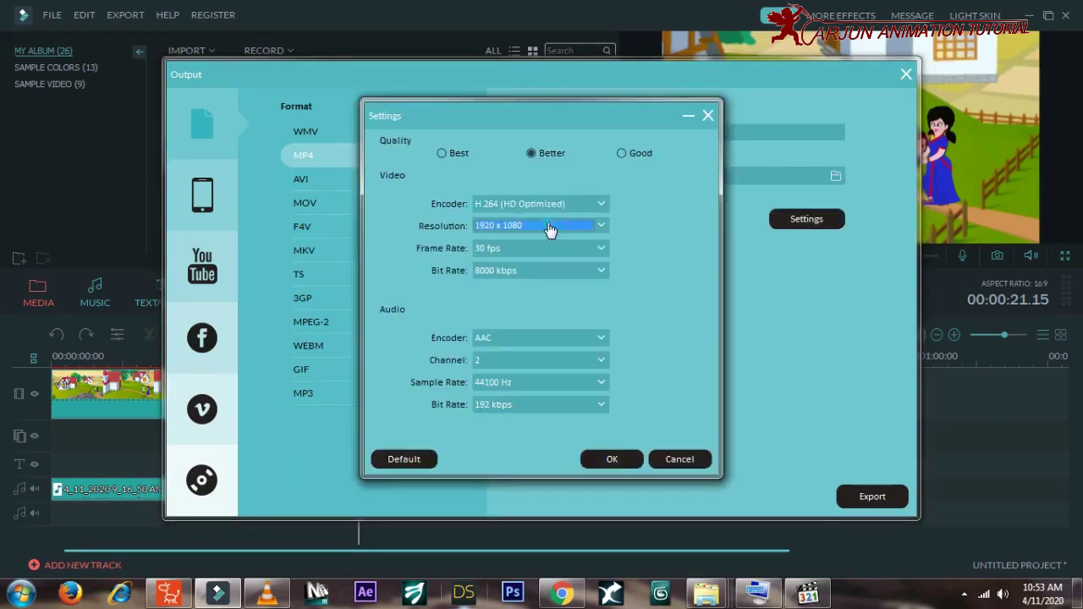
{"action": "left_click", "coordinate": [548, 228]}
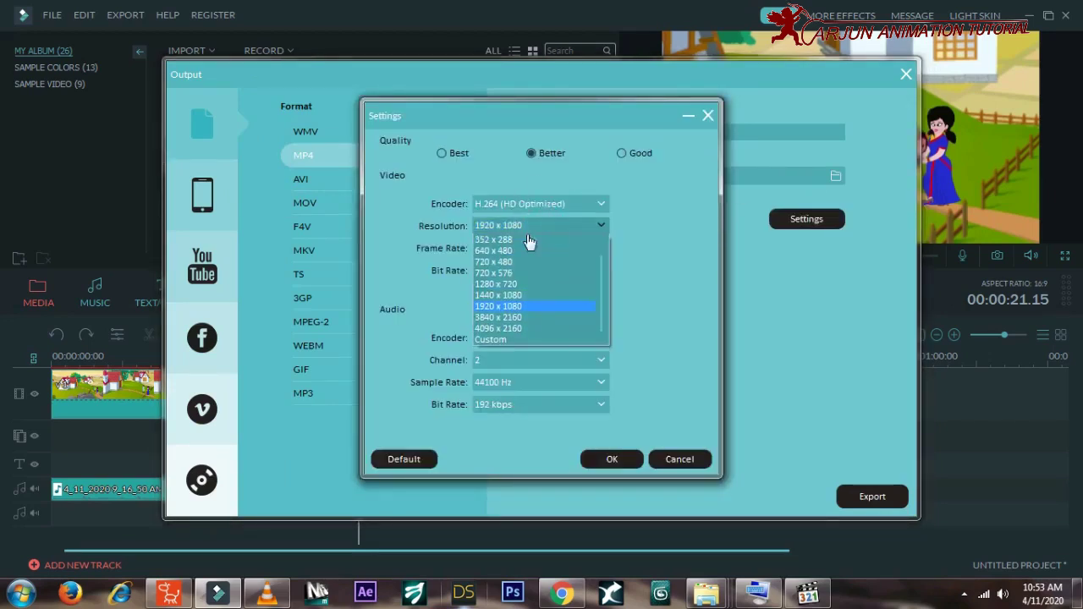
{"action": "left_click", "coordinate": [501, 286]}
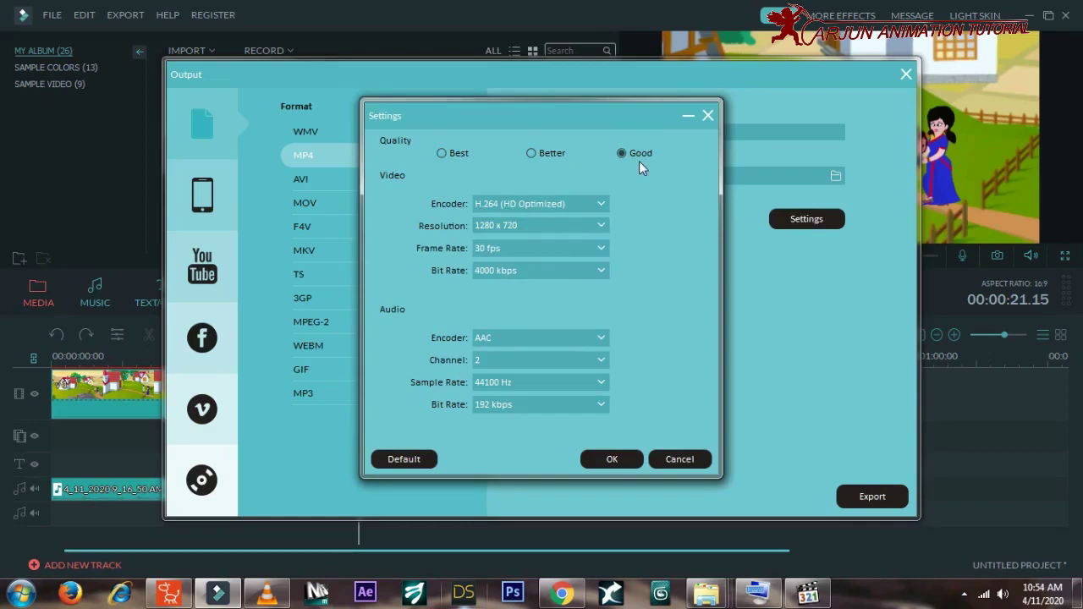
Save the export to the Desktop under the name 'arjun animation v-33'
{"action": "left_click", "coordinate": [835, 176]}
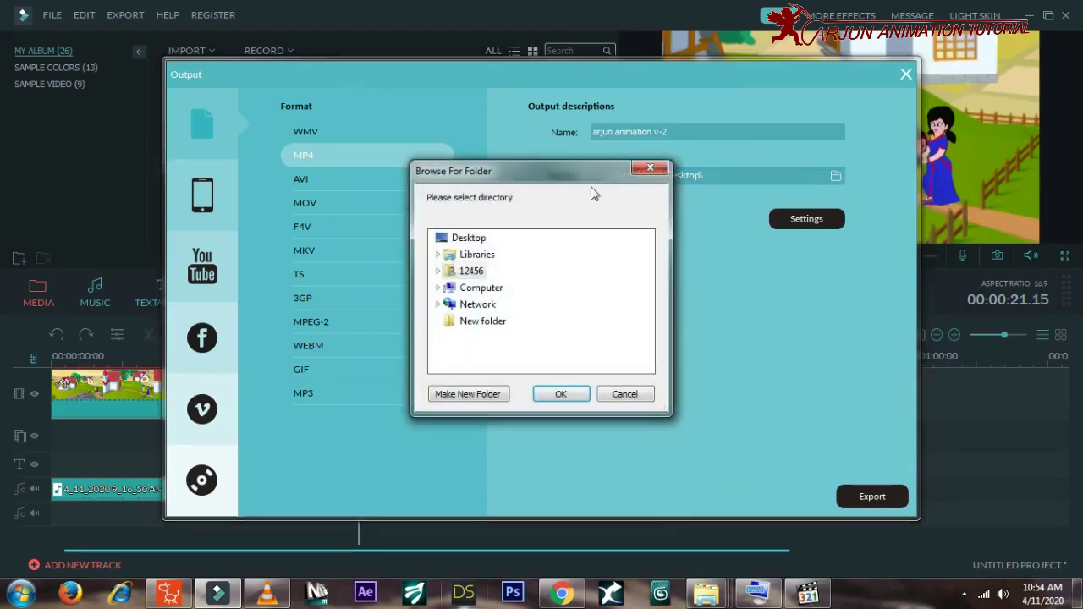
{"action": "left_click", "coordinate": [560, 394]}
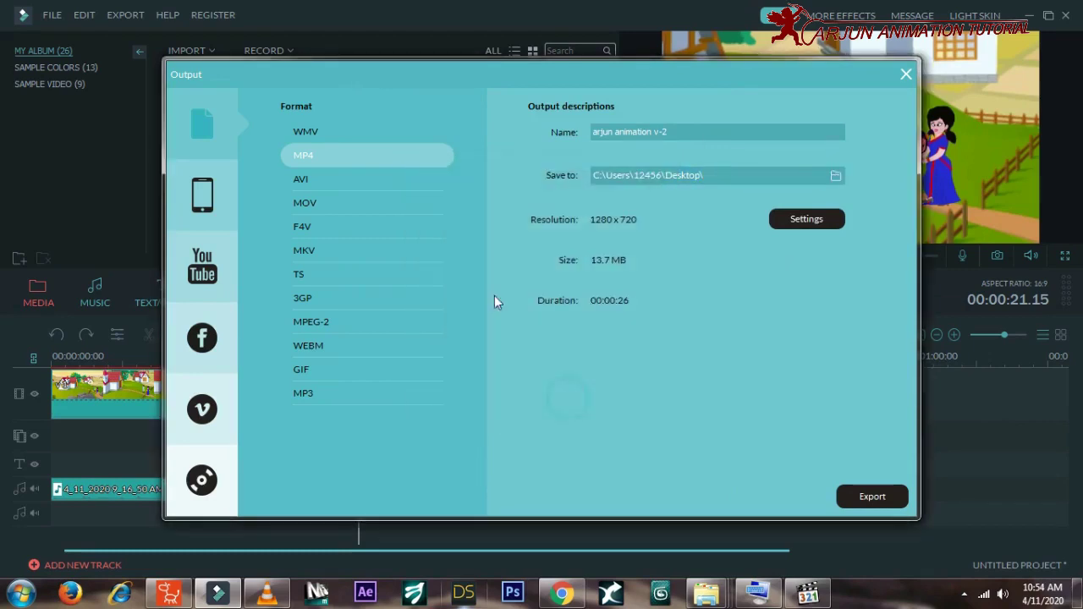
{"action": "left_click", "coordinate": [687, 128]}
{"action": "type", "text": "33"}
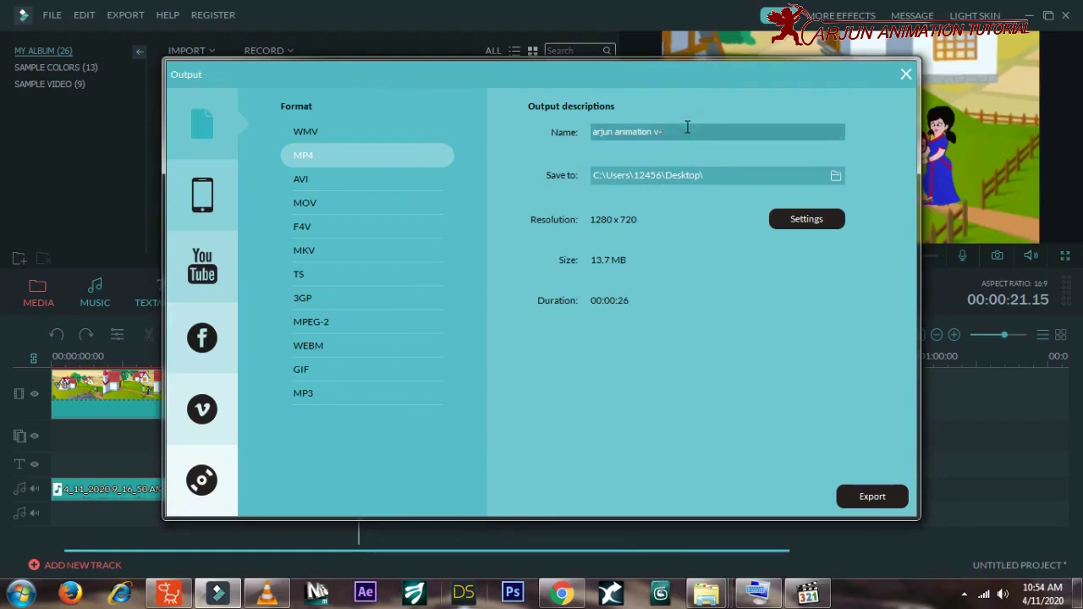
Render the 'arjun animation v-33' MP4 and close the conversion and output windows
{"action": "left_click", "coordinate": [881, 500]}
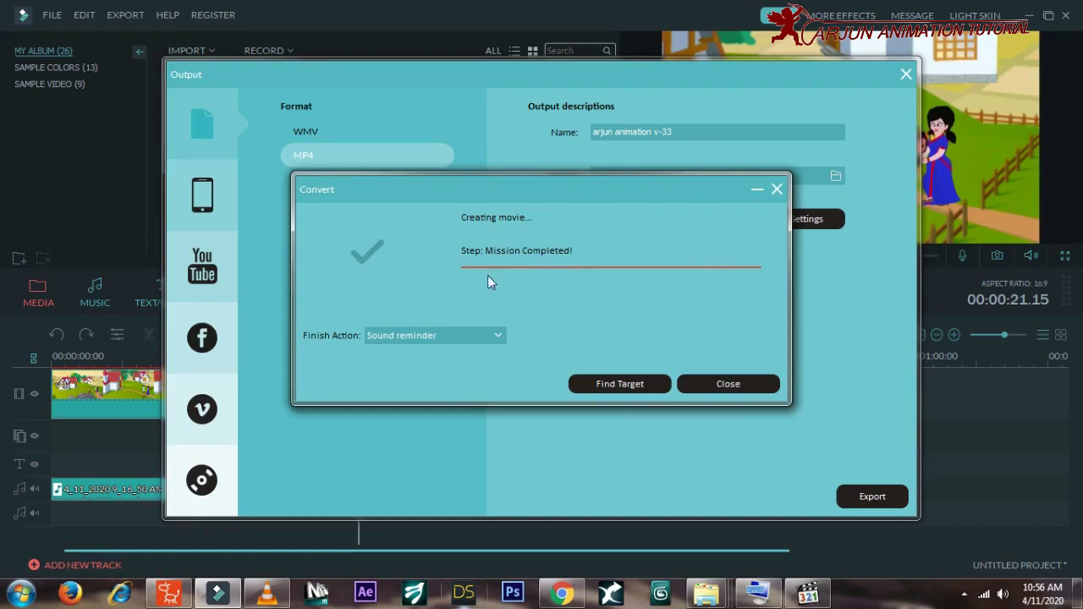
{"action": "left_click", "coordinate": [768, 383]}
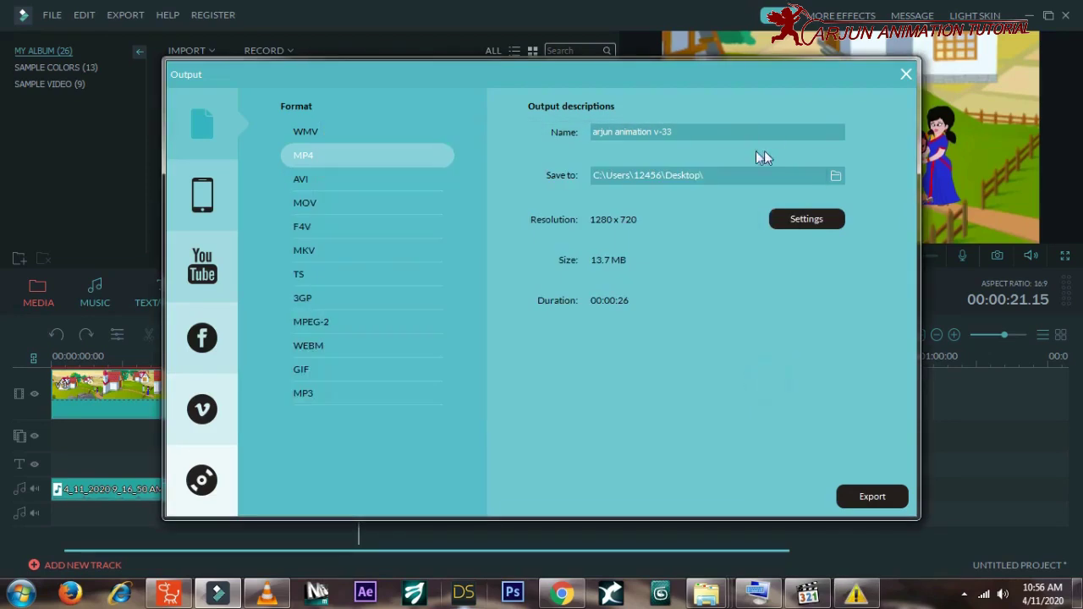
{"action": "left_click", "coordinate": [903, 77]}
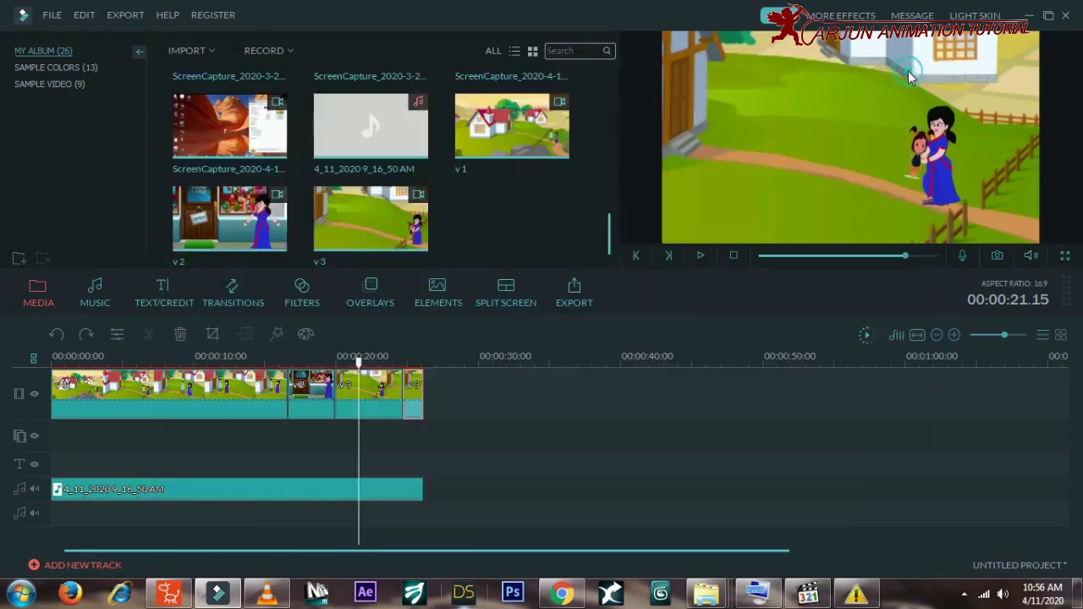
Minimize Filmora to the desktop and dismiss the colour scheme warning
{"action": "left_click", "coordinate": [51, 15]}
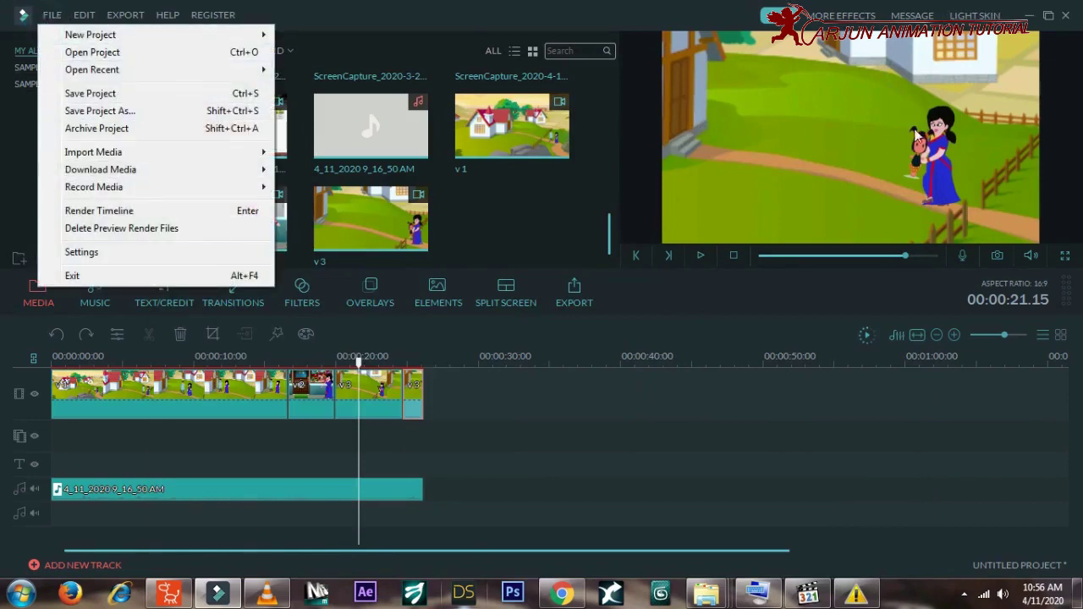
{"action": "left_click", "coordinate": [1032, 16]}
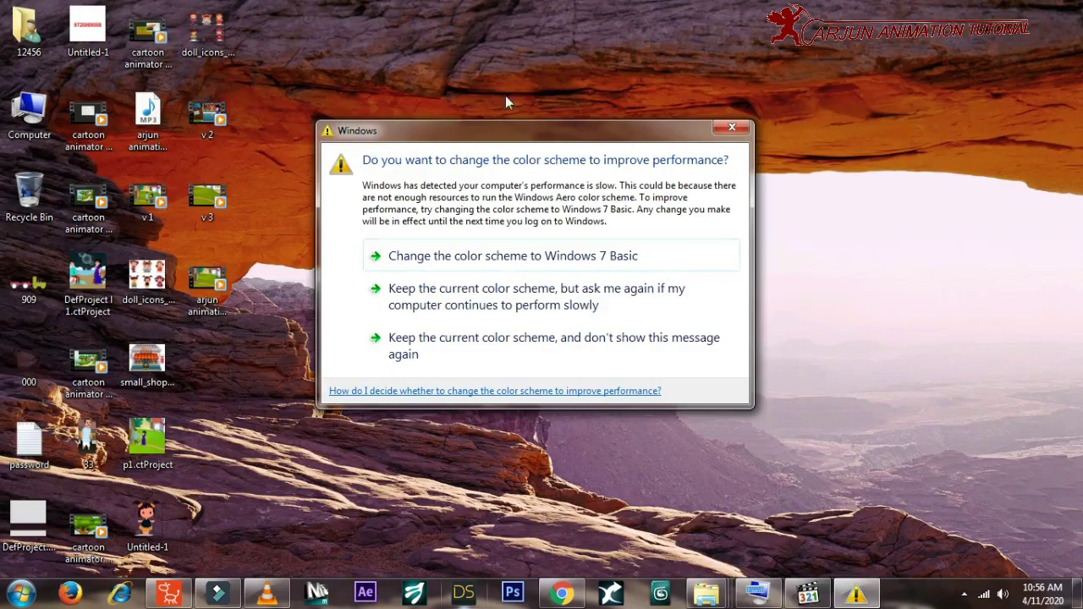
{"action": "left_click", "coordinate": [733, 131]}
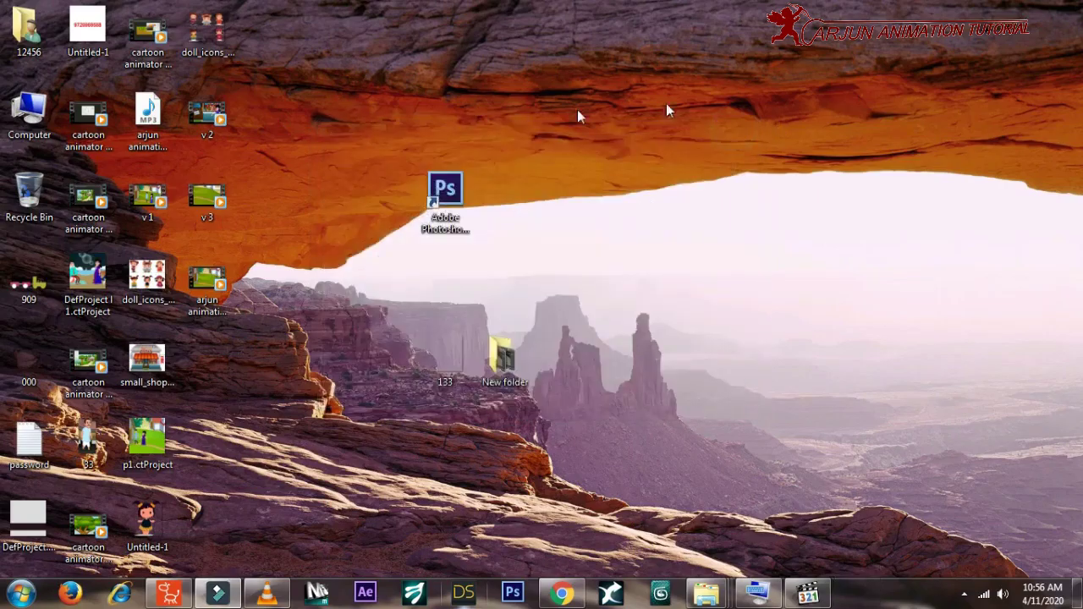
Open 'arjun animation v-33.mp4' in VLC media player and refresh the desktop
{"action": "right_click", "coordinate": [204, 280]}
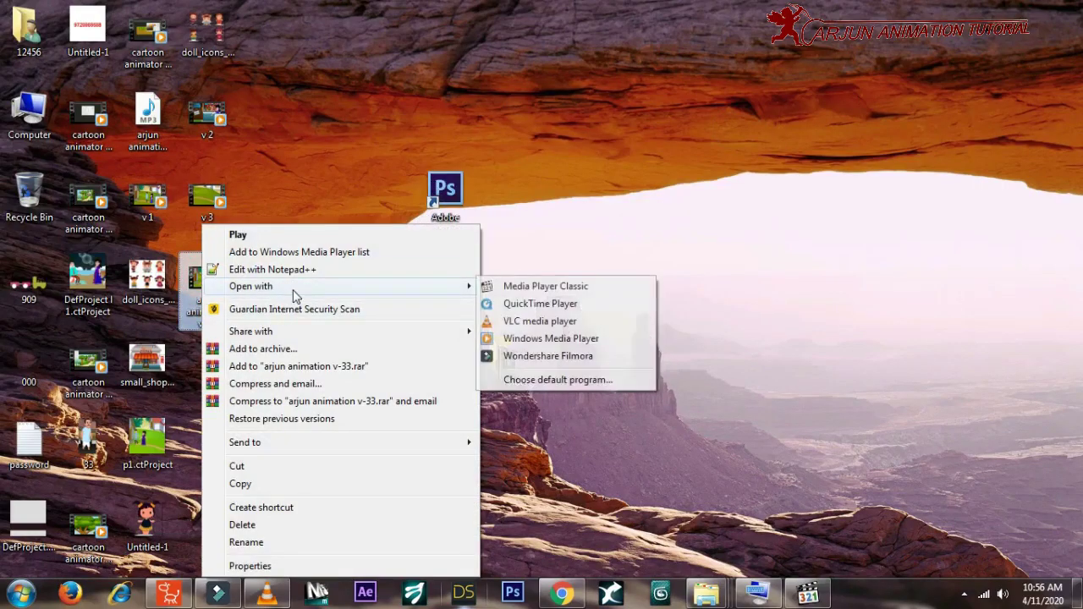
{"action": "left_click", "coordinate": [508, 318]}
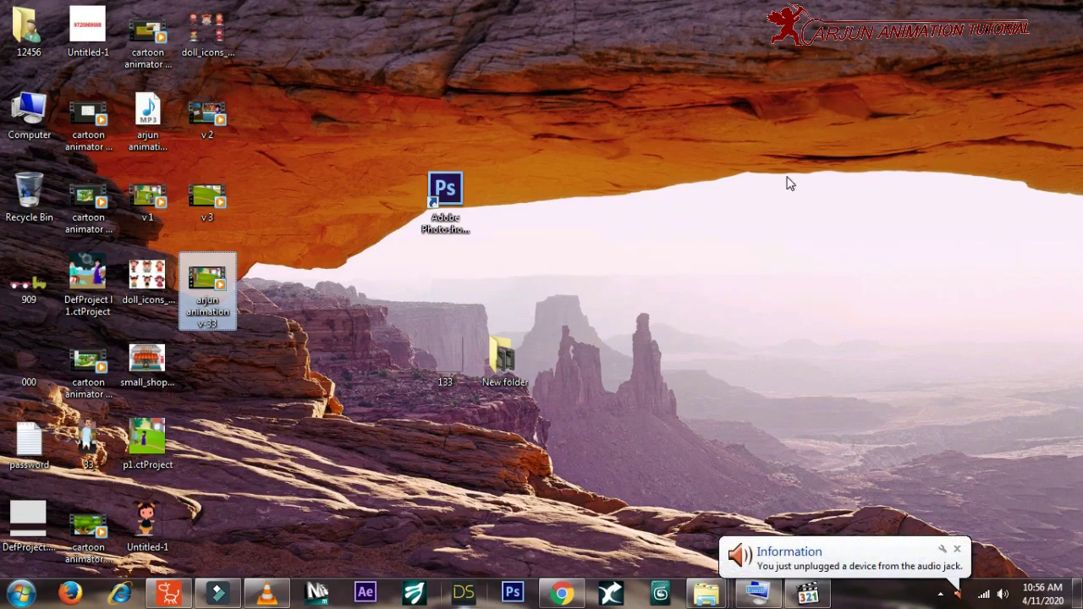
{"action": "right_click", "coordinate": [727, 156]}
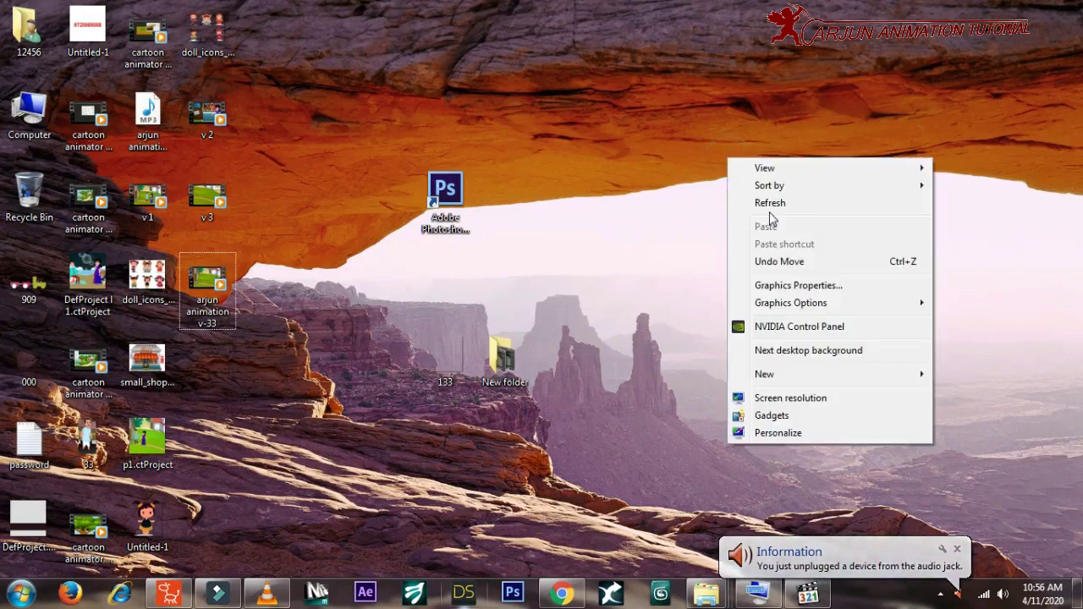
{"action": "left_click", "coordinate": [777, 206]}
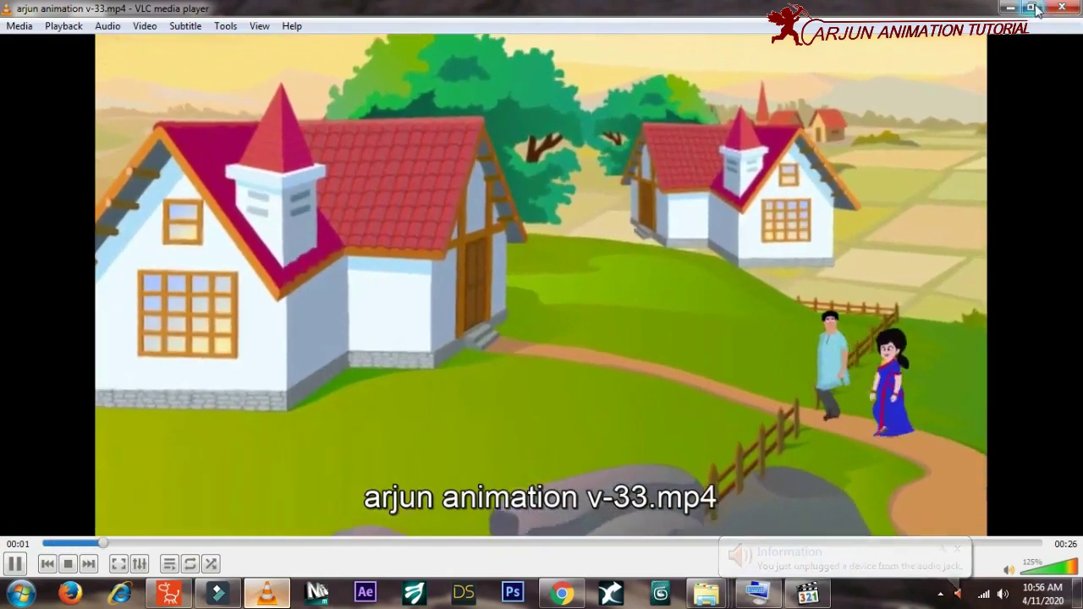
Play 'arjun animation v-33.mp4' in VLC to check it, then pause
{"action": "scroll", "coordinate": [647, 254], "scroll_direction": "up", "scroll_amount": 3}
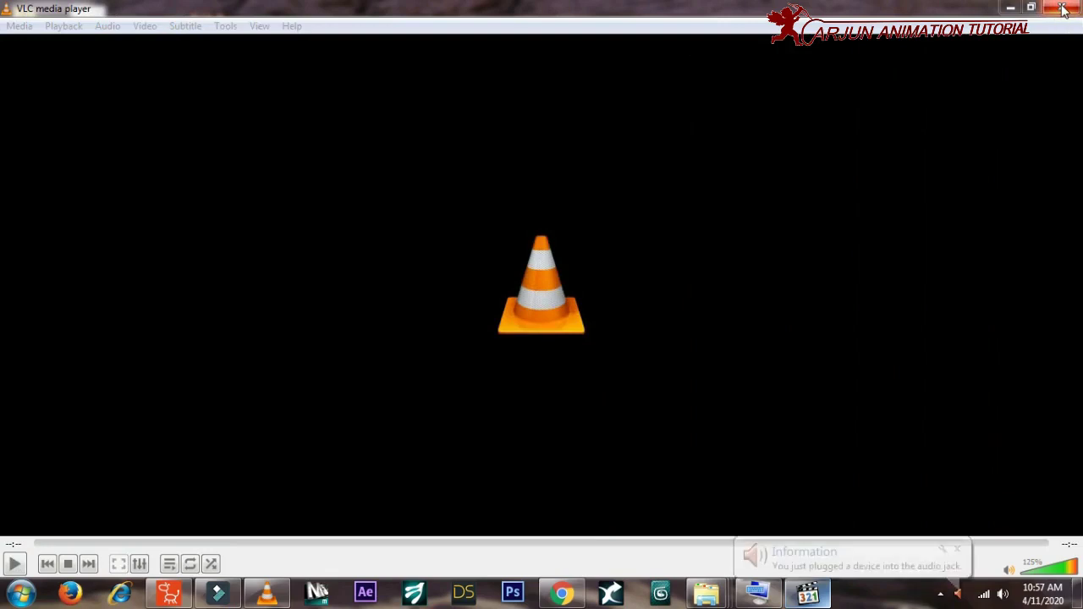
{"action": "left_click", "coordinate": [14, 565]}
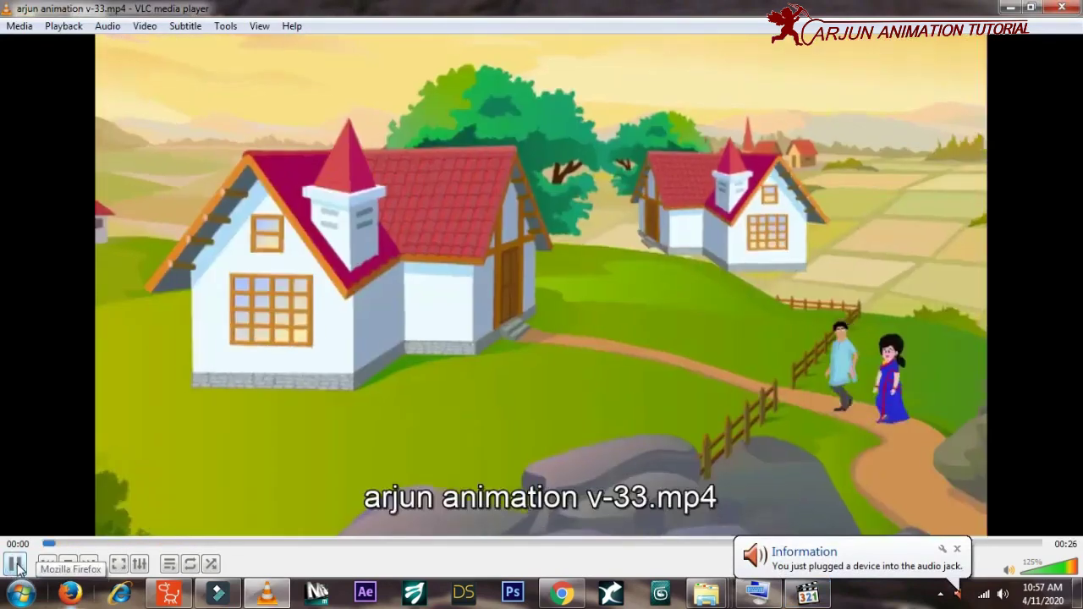
{"action": "left_click", "coordinate": [15, 564]}
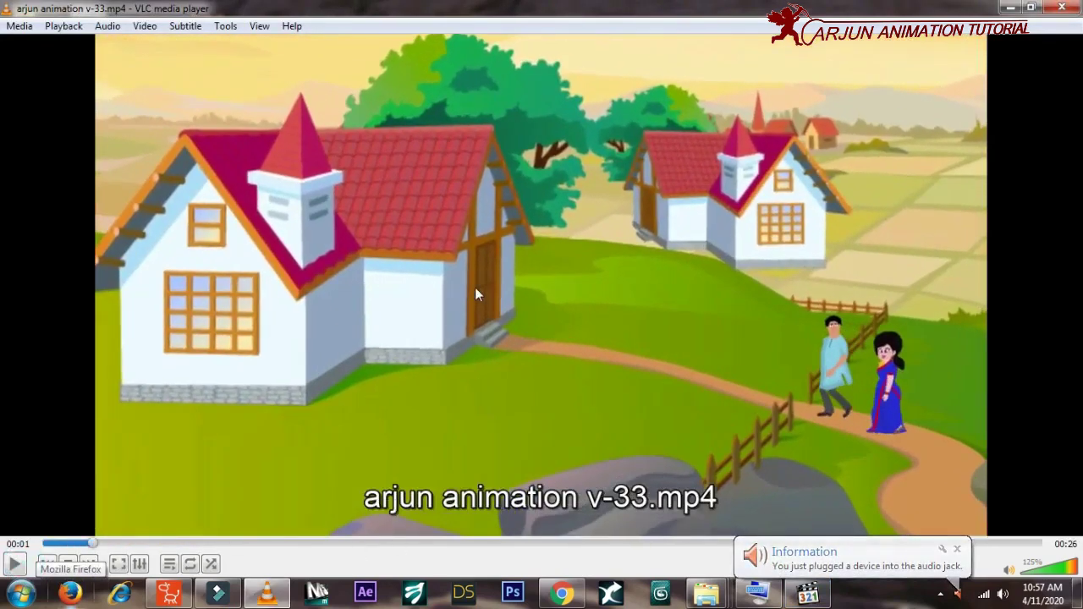